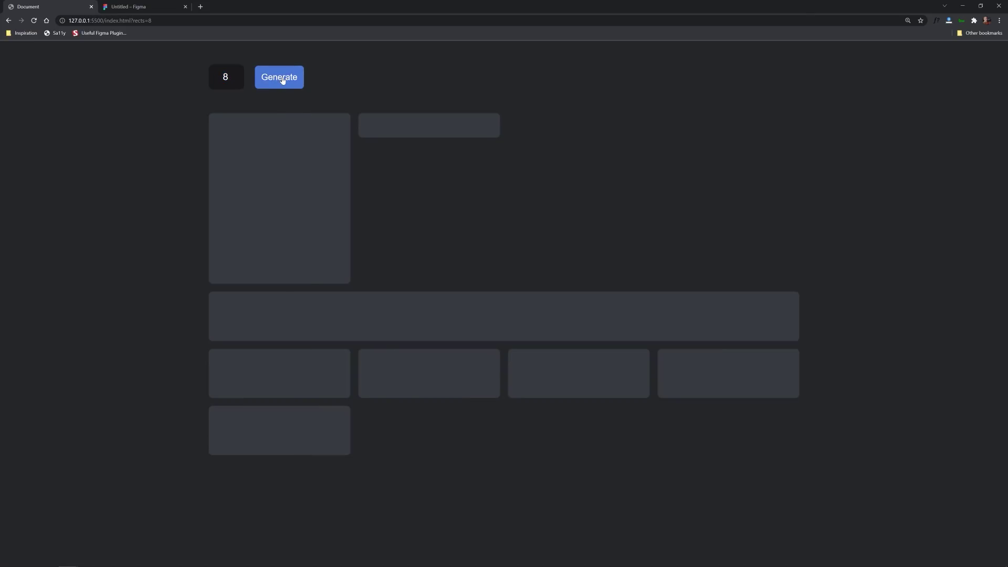
- Regenerate the eight-rectangle layout several times to browse arrangements
click(281, 78)
click(282, 79)
click(282, 79)
click(282, 79)
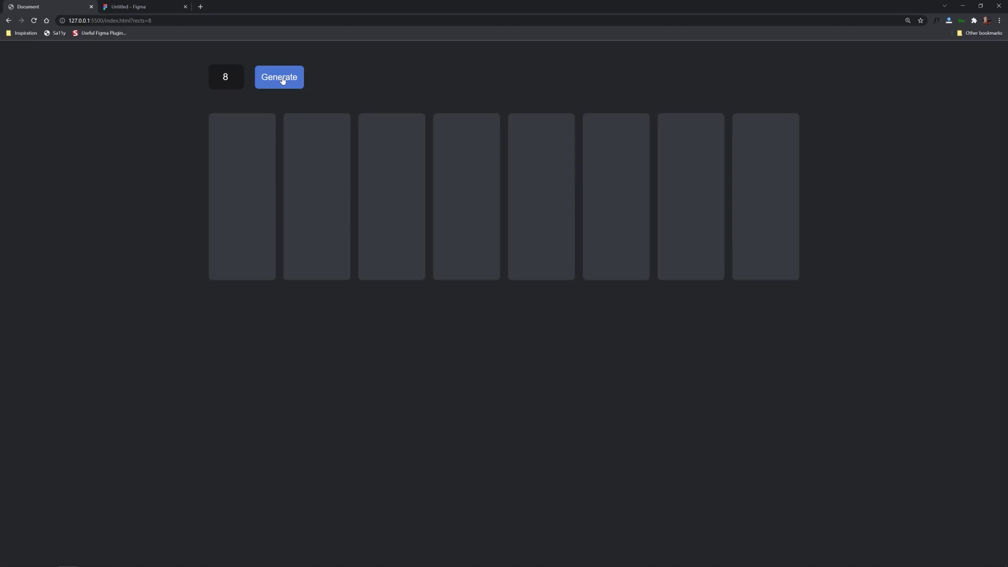
click(282, 79)
click(282, 78)
click(283, 79)
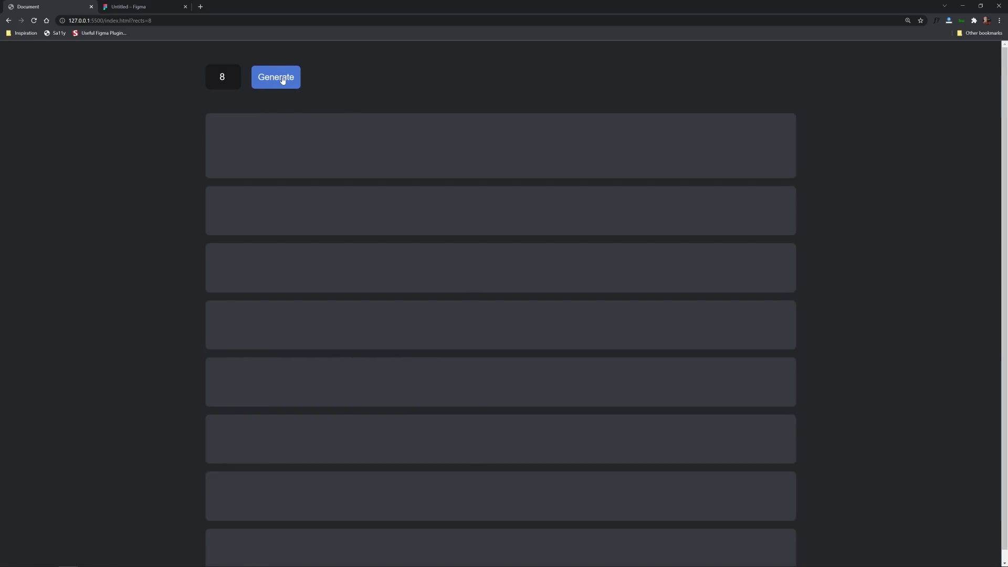
click(283, 79)
- Set the rectangle count to 6 and regenerate until a large-left-block mosaic appears
double_click(226, 78)
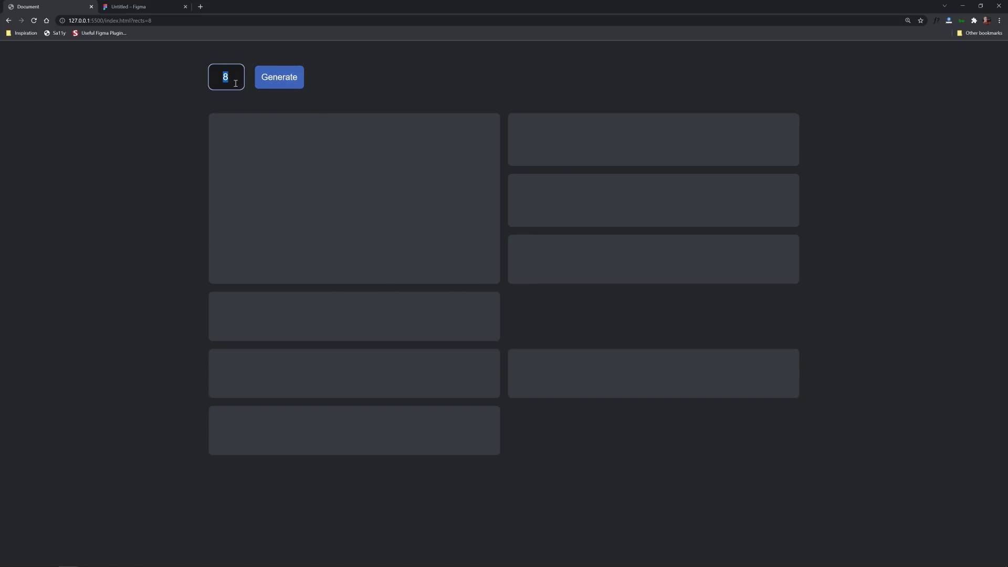
text(6)
click(287, 84)
click(287, 84)
click(287, 84)
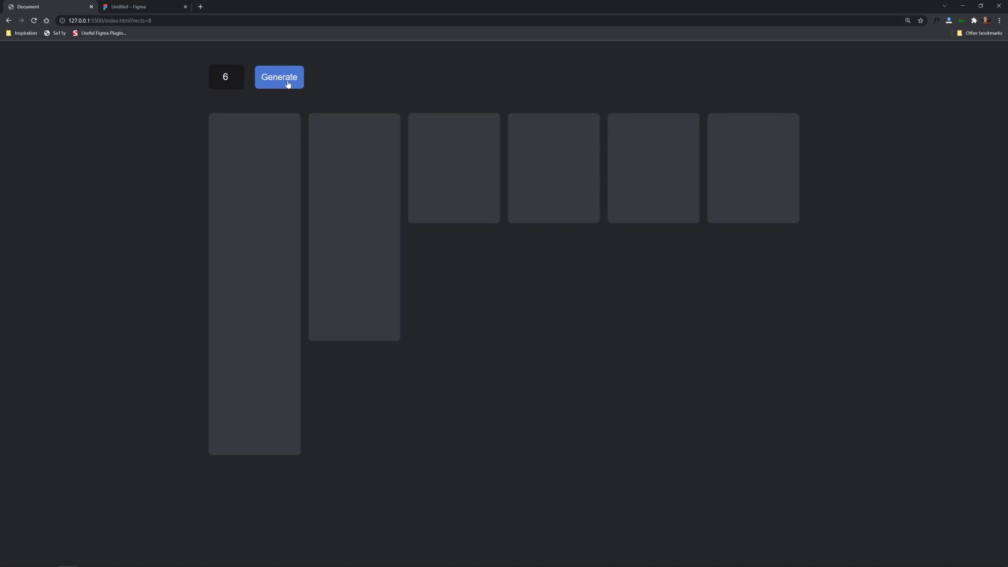
click(288, 84)
click(287, 84)
click(288, 84)
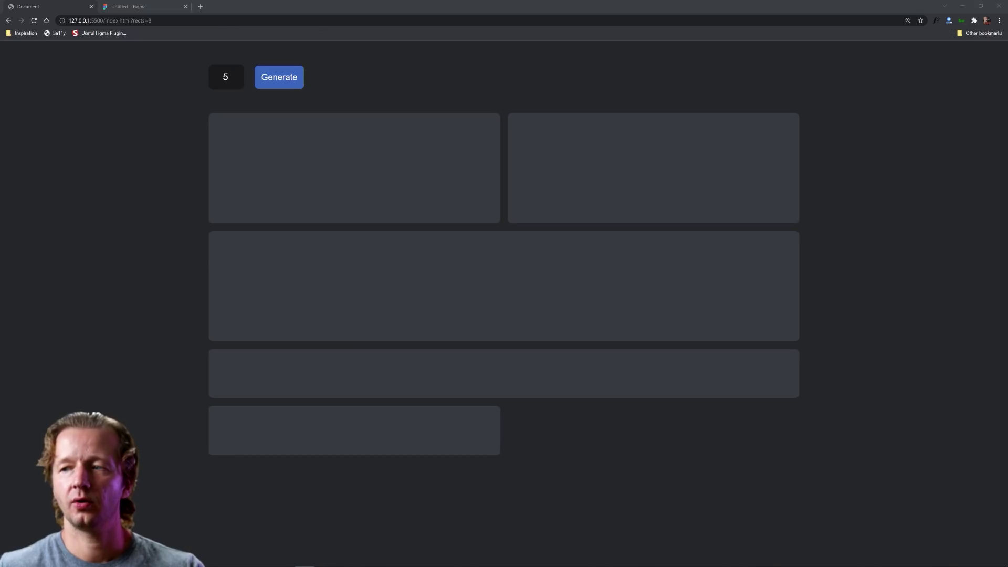
- Cycle through five-rectangle layouts such as a 3+2 grid and full-width bars
click(205, 169)
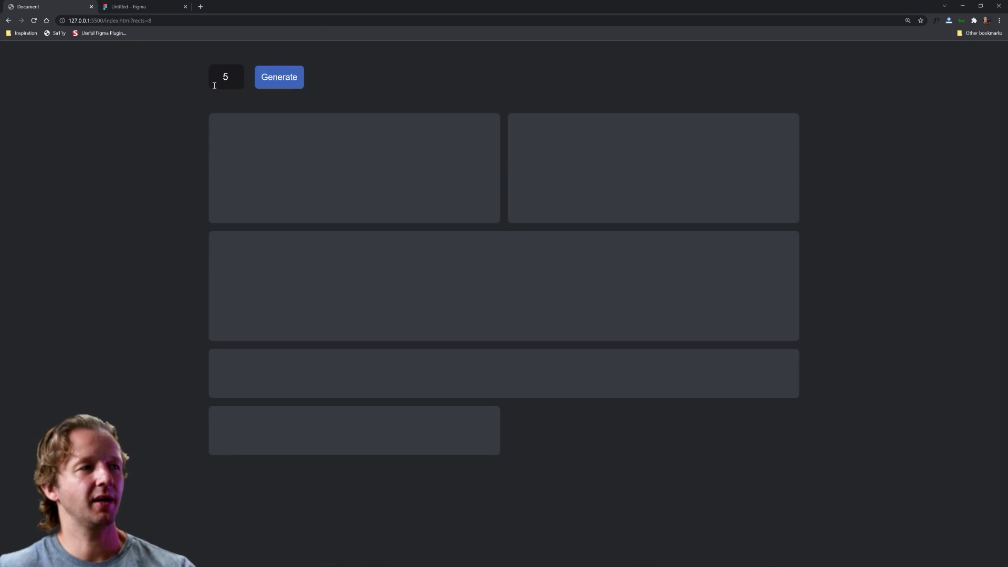
click(282, 80)
click(282, 80)
click(281, 80)
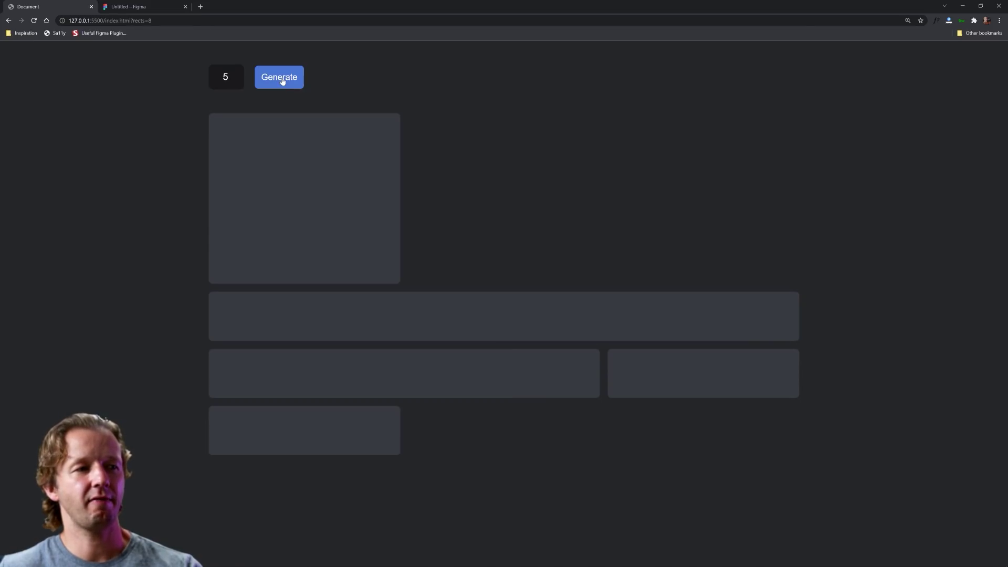
click(282, 80)
click(282, 80)
click(282, 80)
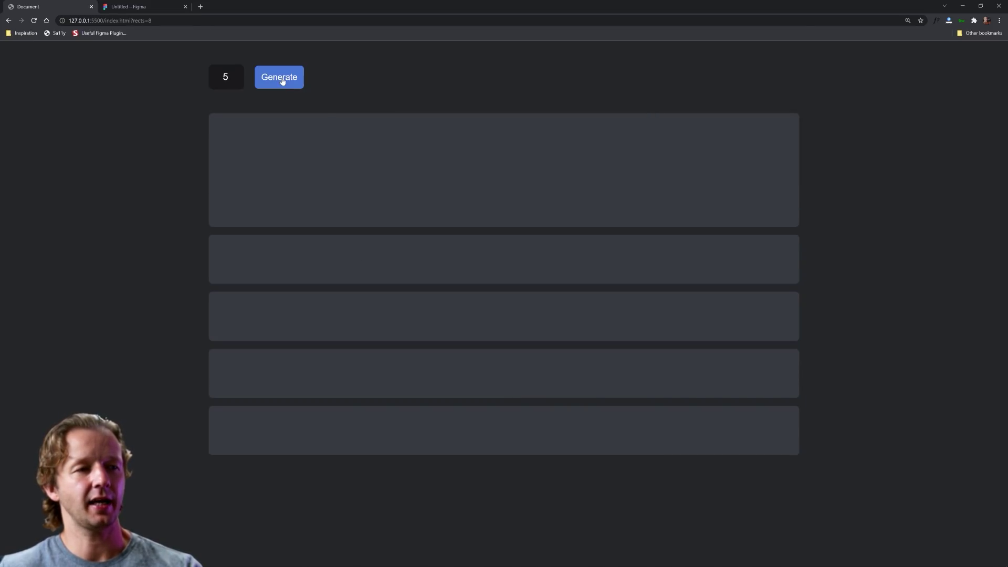
click(282, 81)
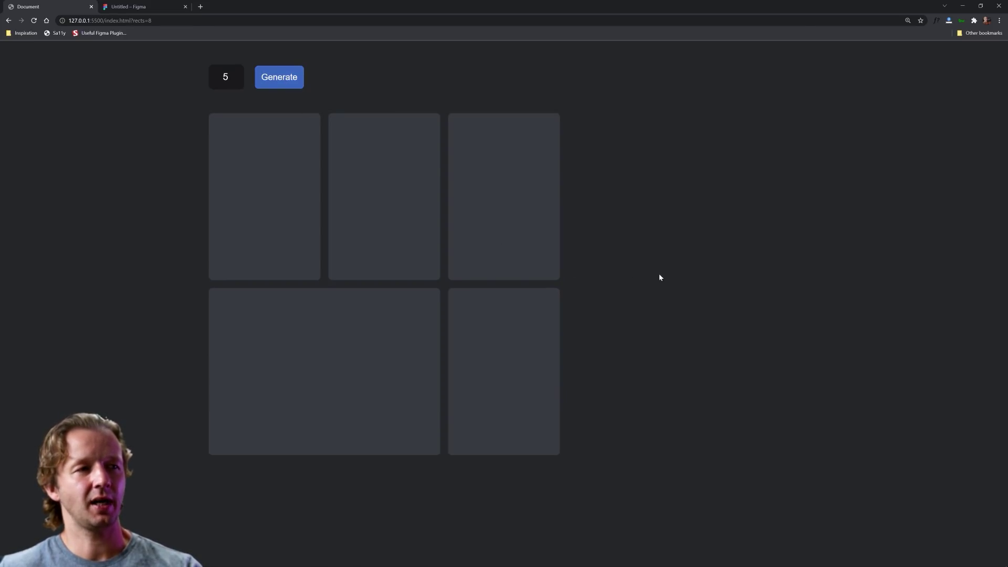
click(267, 85)
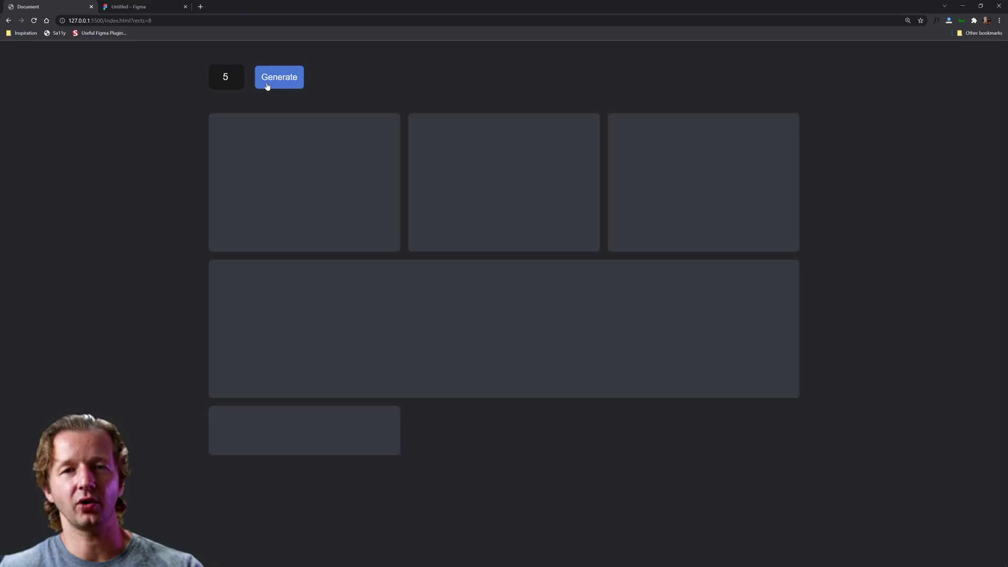
click(267, 86)
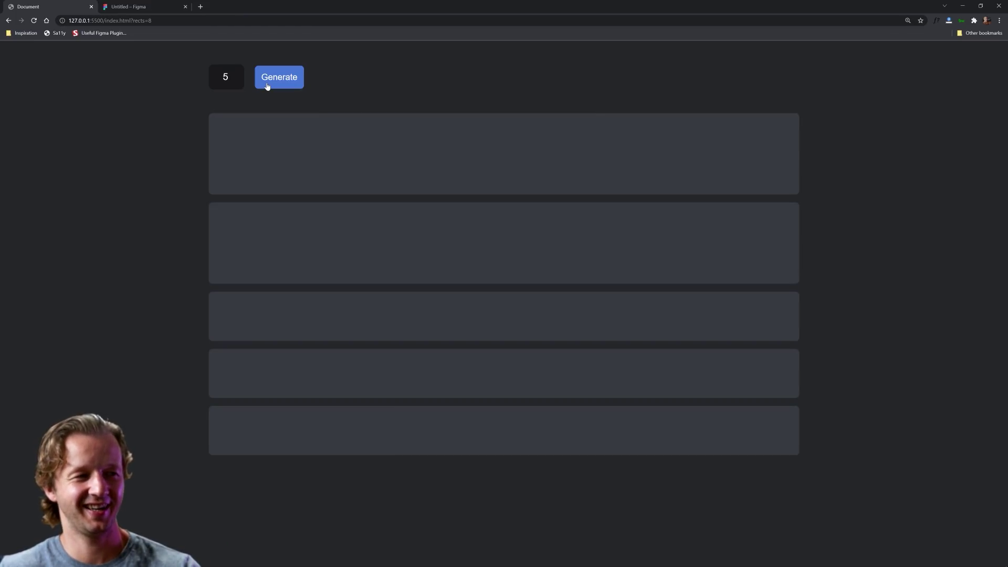
click(267, 86)
click(267, 86)
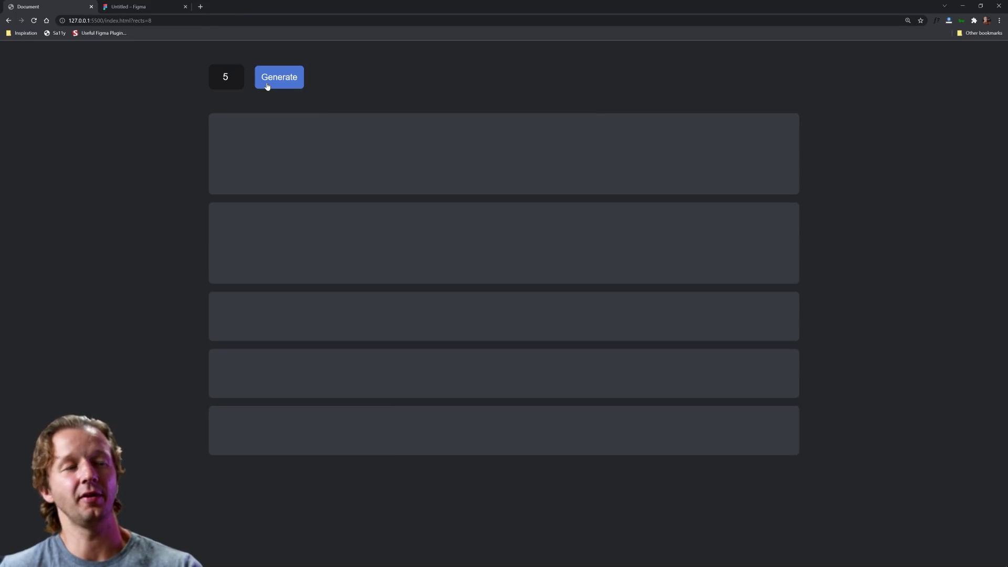
click(267, 86)
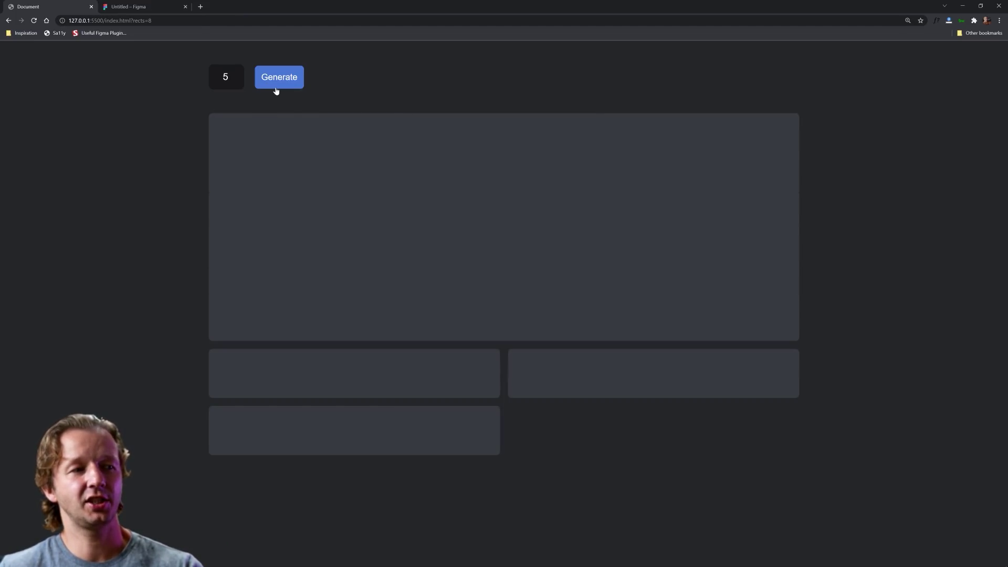
- Keep regenerating until a five-rectangle layout with a tall right column appears
click(276, 91)
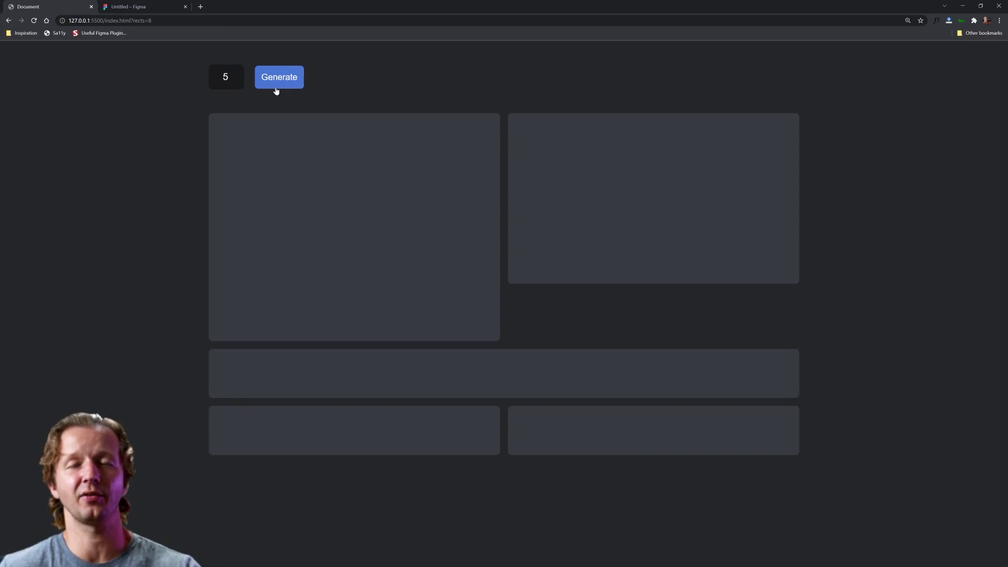
click(275, 91)
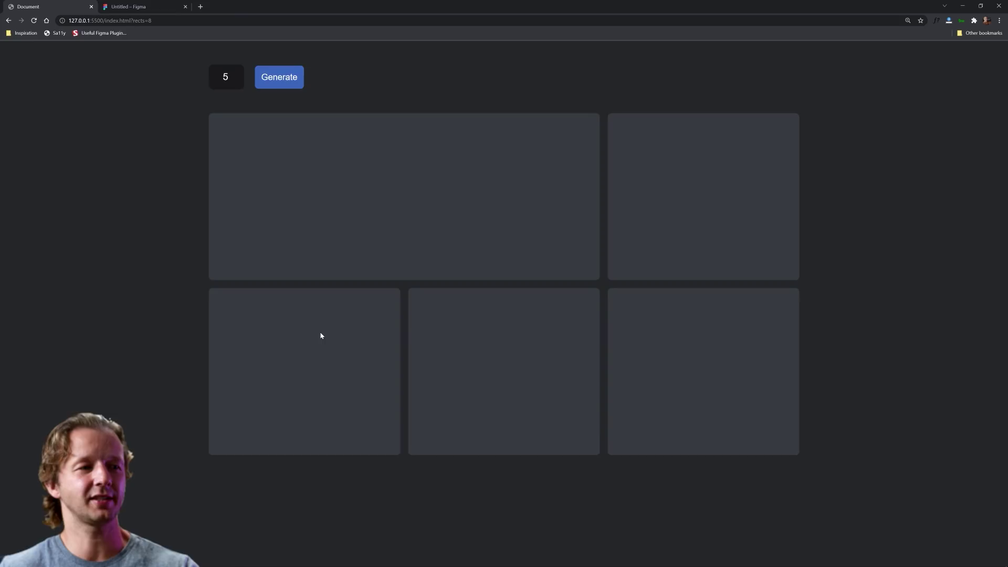
click(267, 84)
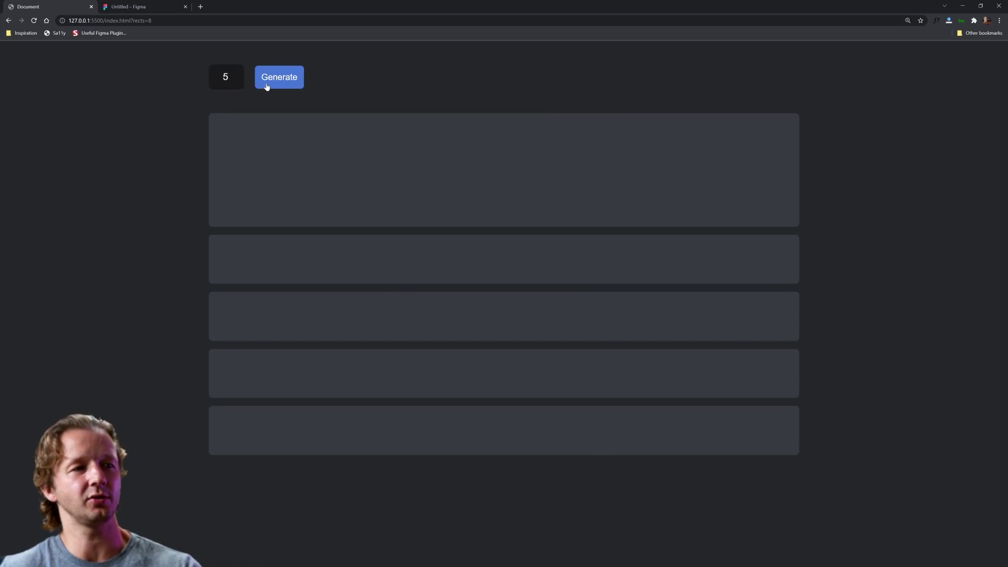
click(271, 86)
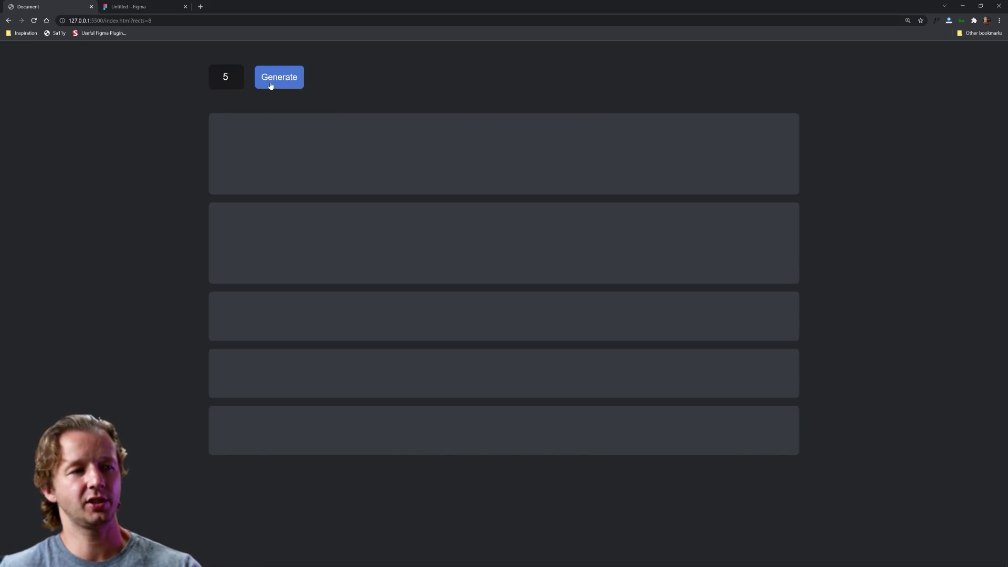
click(271, 86)
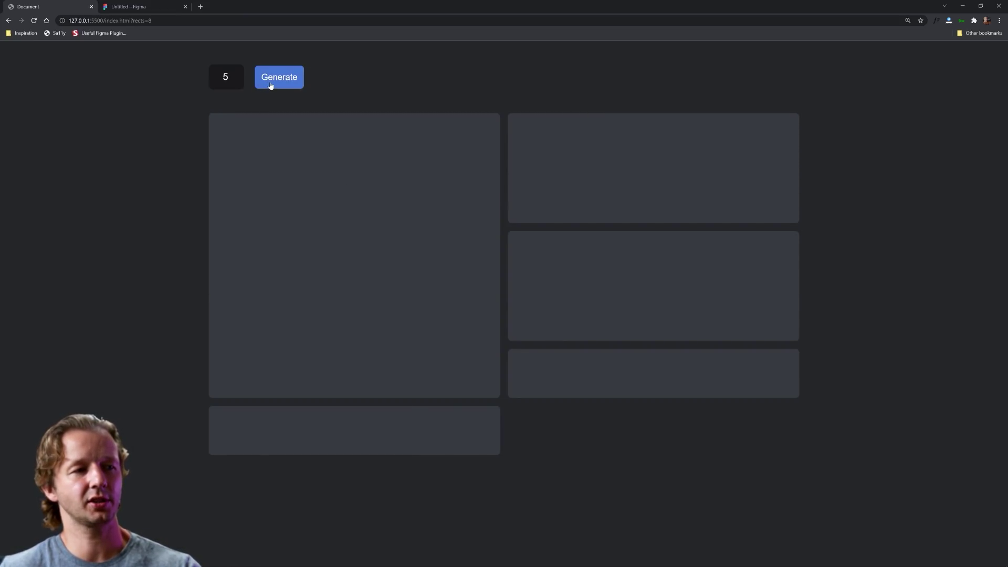
click(271, 85)
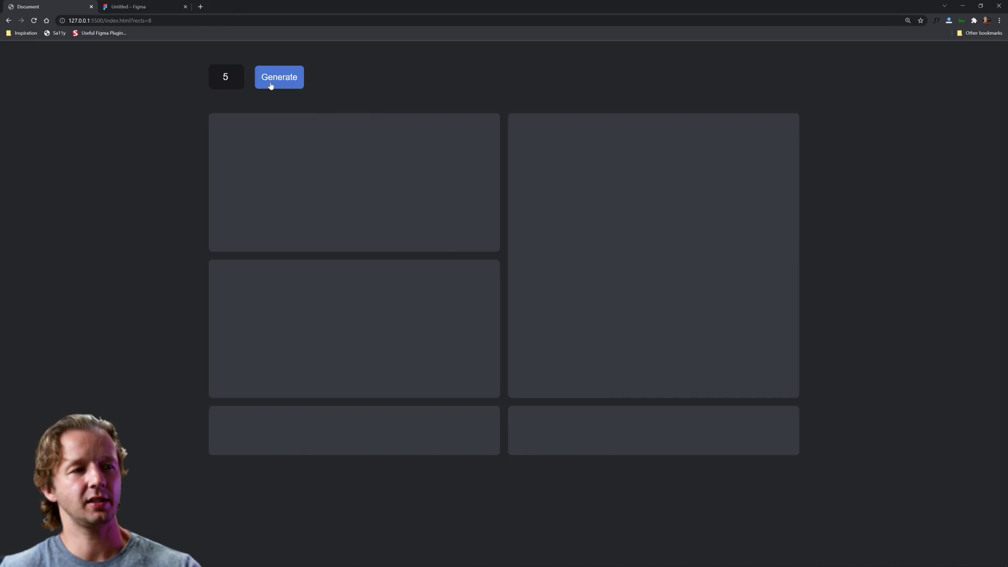
click(271, 85)
click(271, 85)
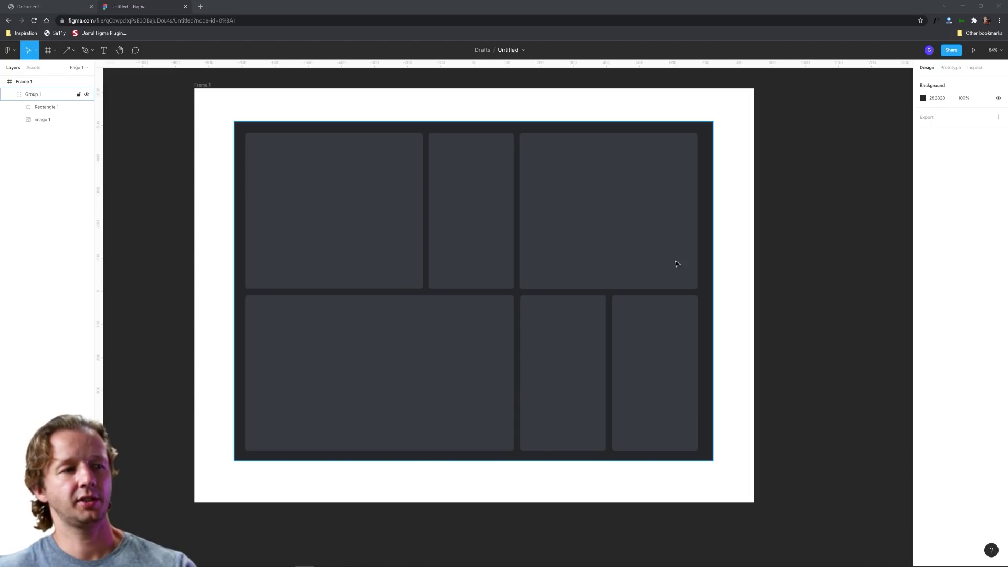
- Select Group 1 in Figma and toggle its visibility off and back on
click(811, 280)
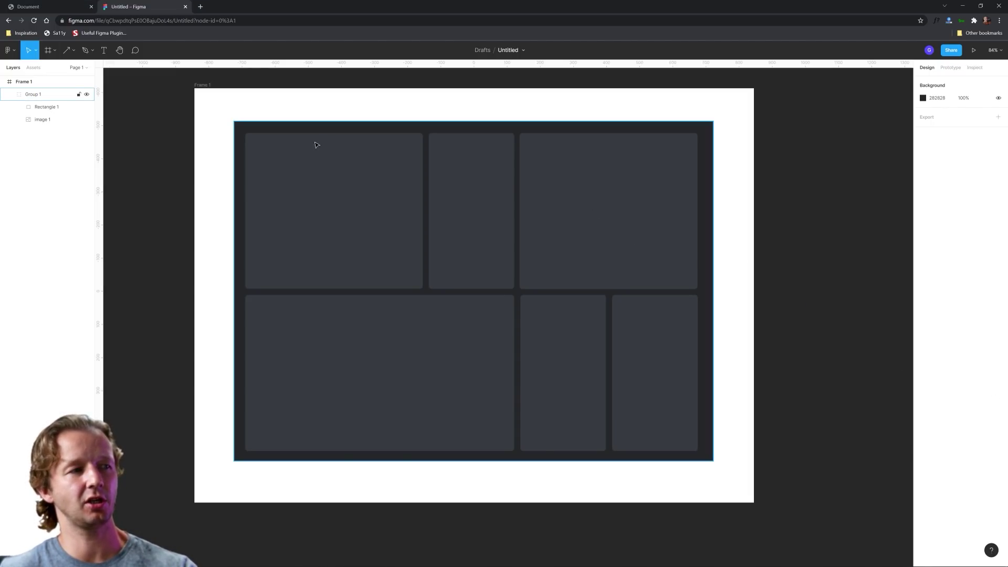
click(652, 167)
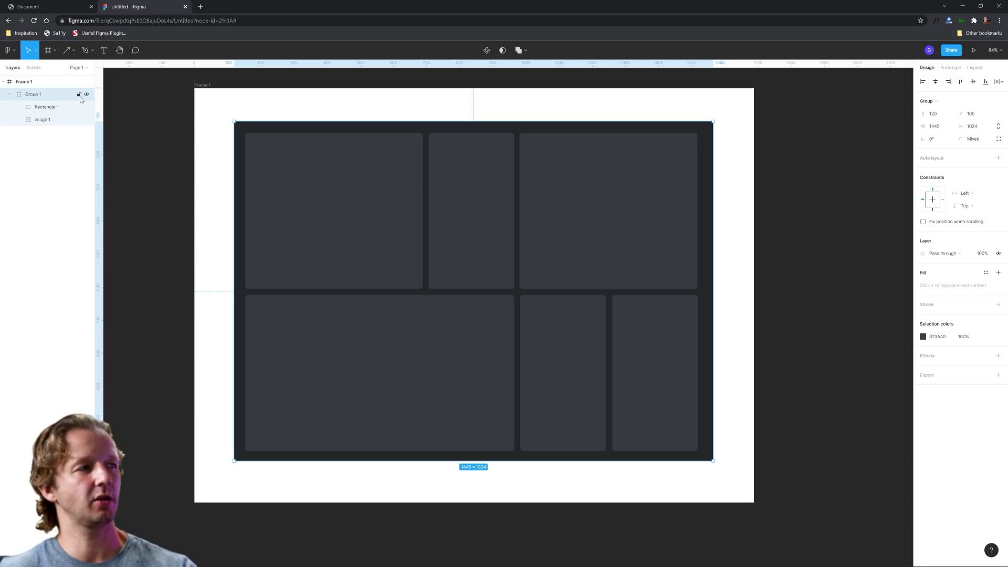
click(87, 94)
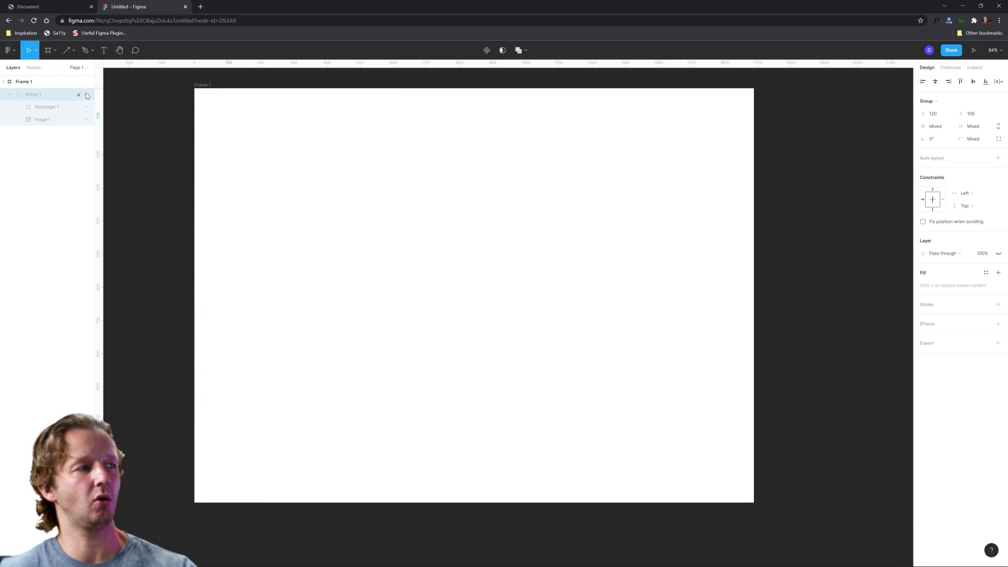
click(86, 95)
click(87, 94)
click(87, 95)
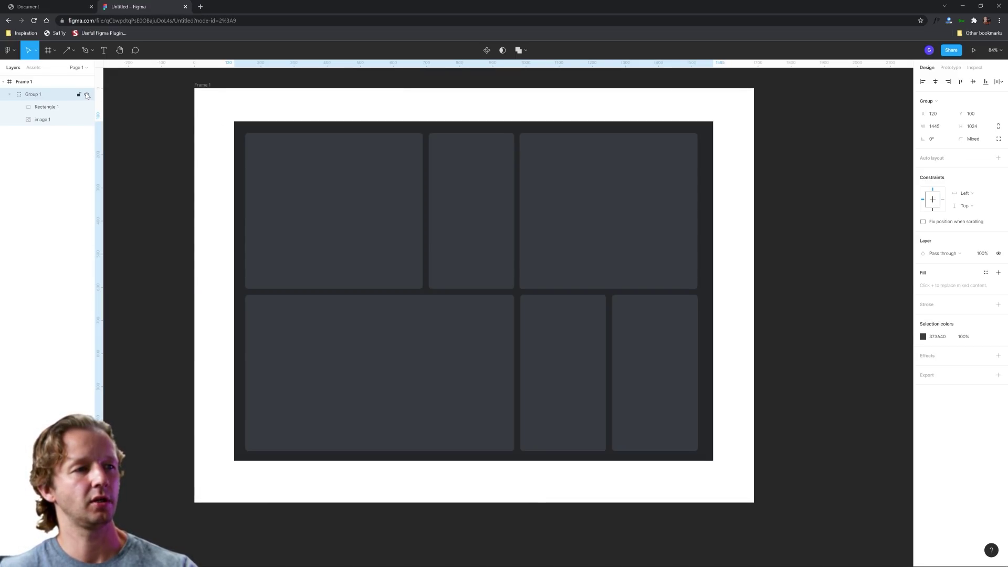
- Hide and reshow Rectangle 1, then select Frame 1
click(87, 107)
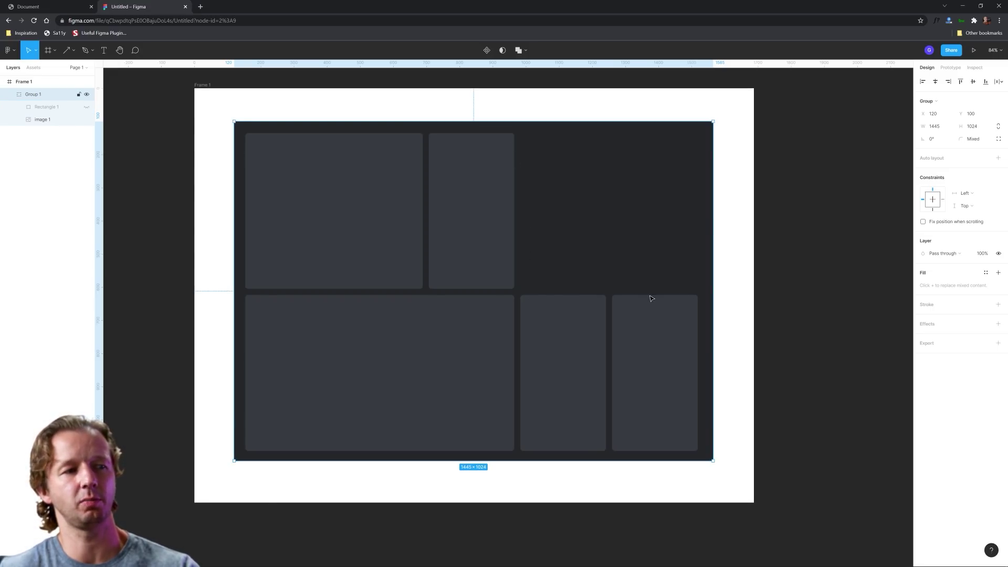
click(87, 107)
click(777, 248)
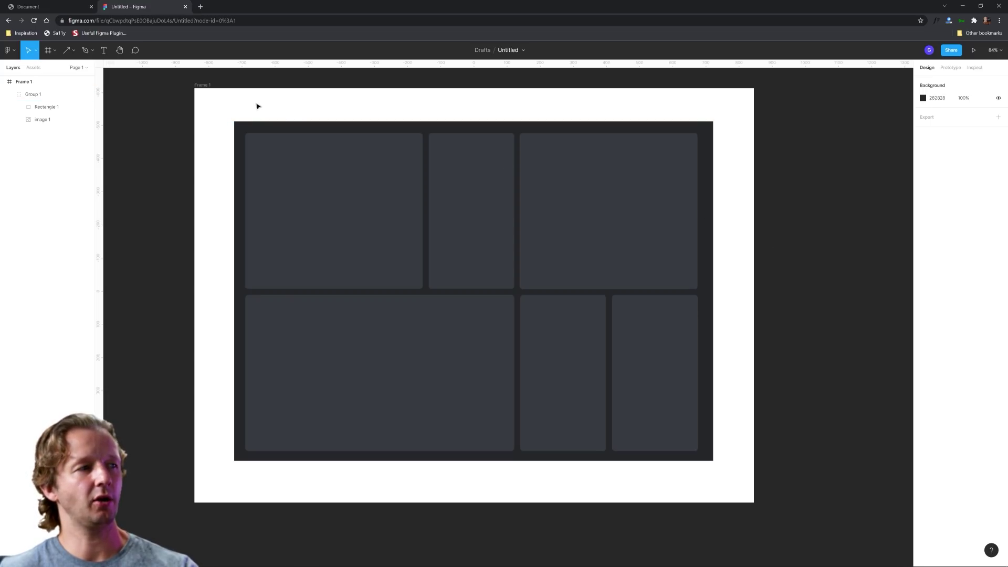
click(202, 104)
- Select Group 1 and set its layer opacity to 40%
drag(200, 94, 241, 114)
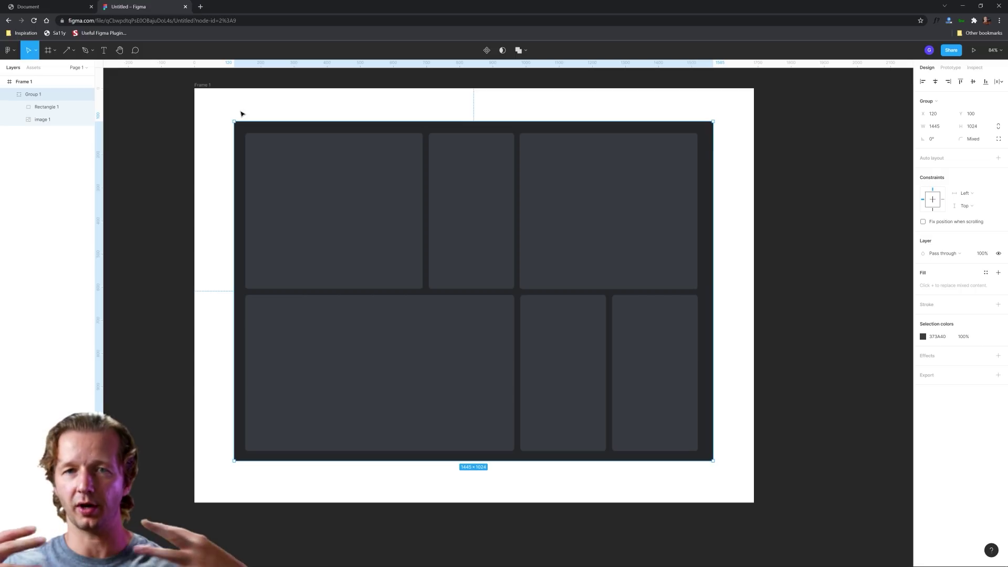
drag(241, 114, 214, 162)
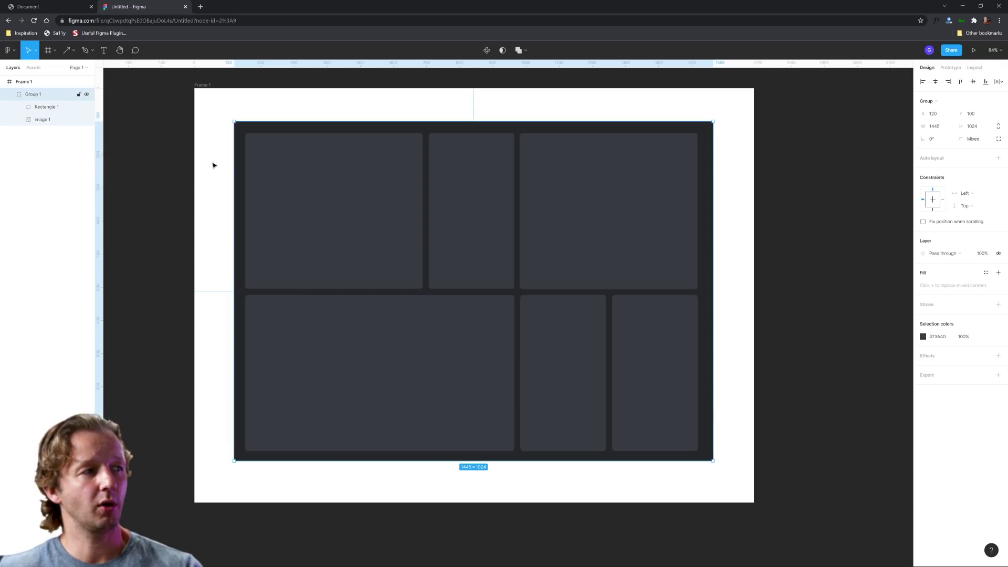
click(983, 253)
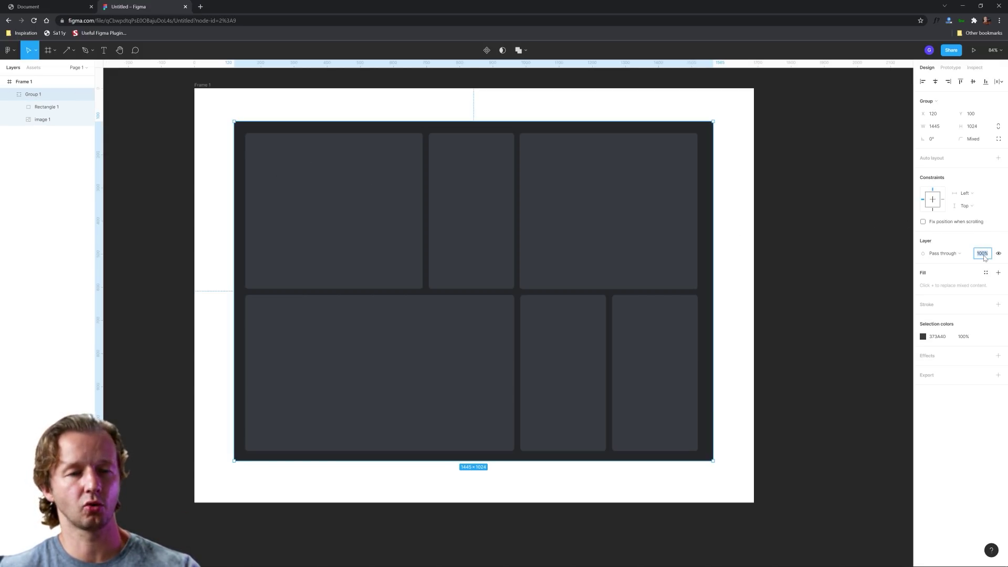
text(40%)
key(Return)
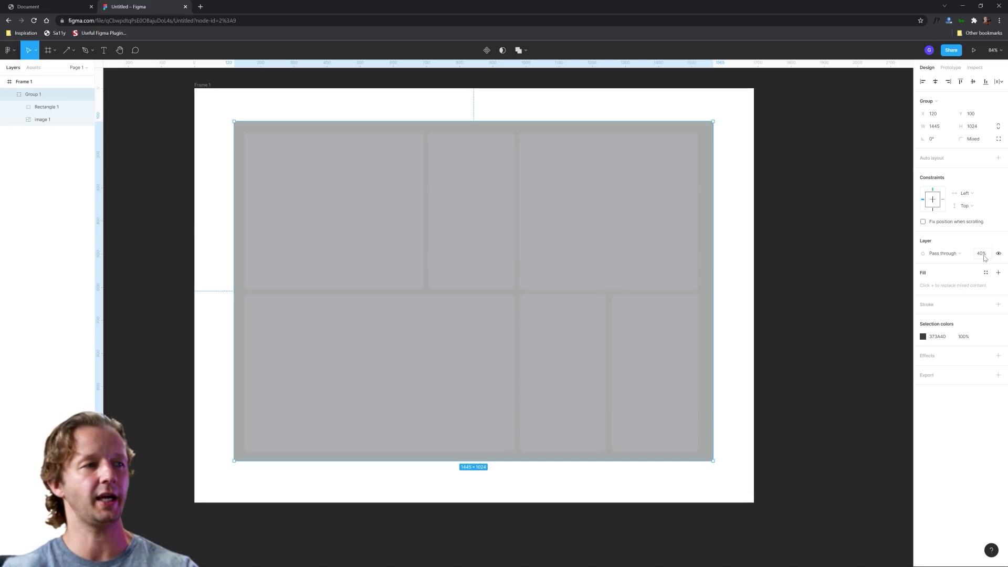
key(Escape)
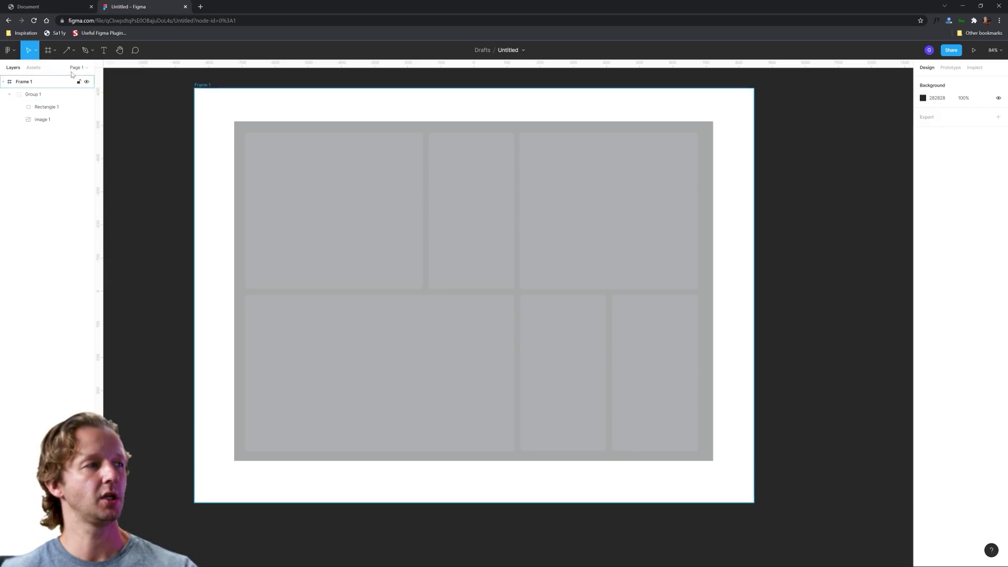
key(t)
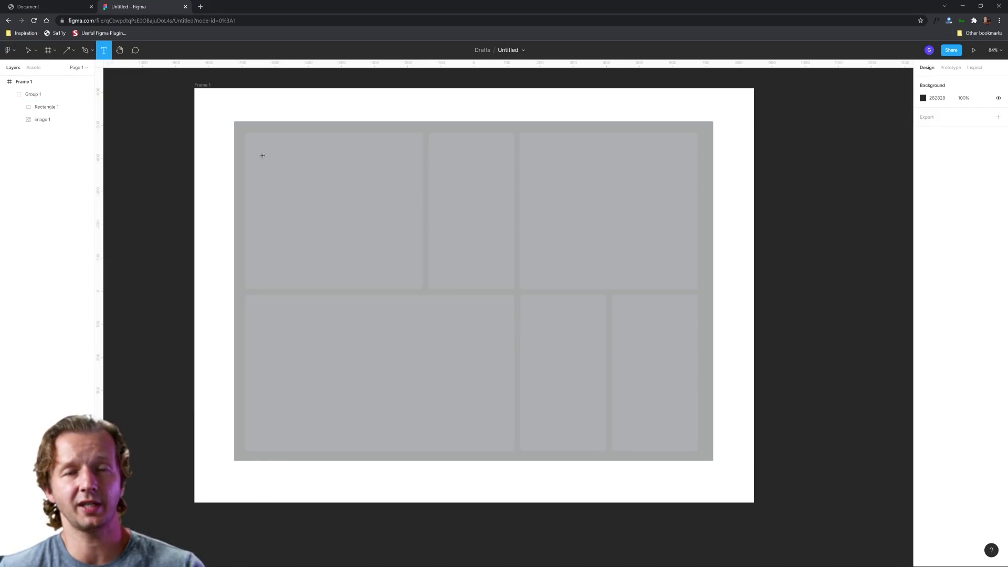
- Type the heading 'The absolute sickest layouts' in the top-left panel, wrapped to three lines
click(263, 156)
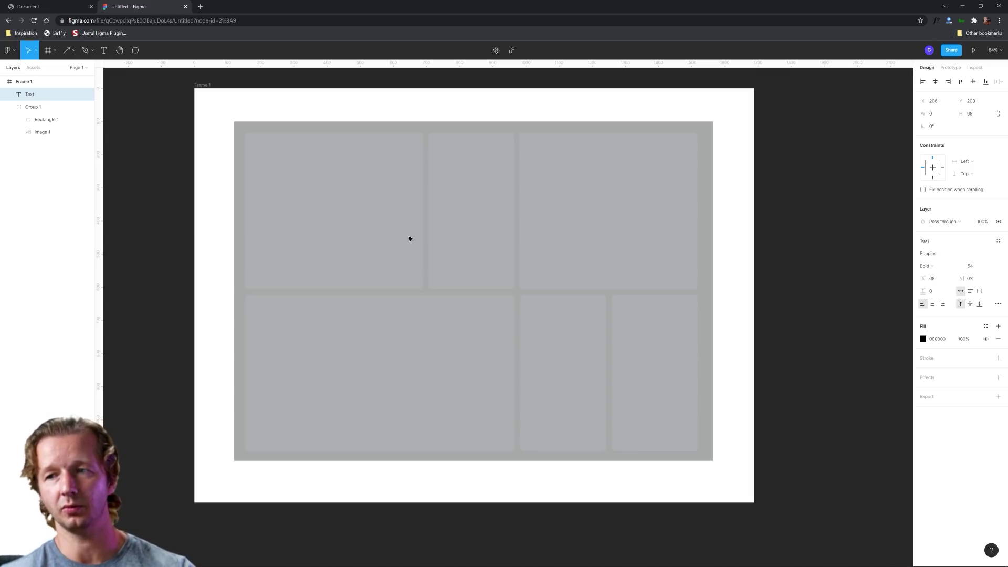
text(The )
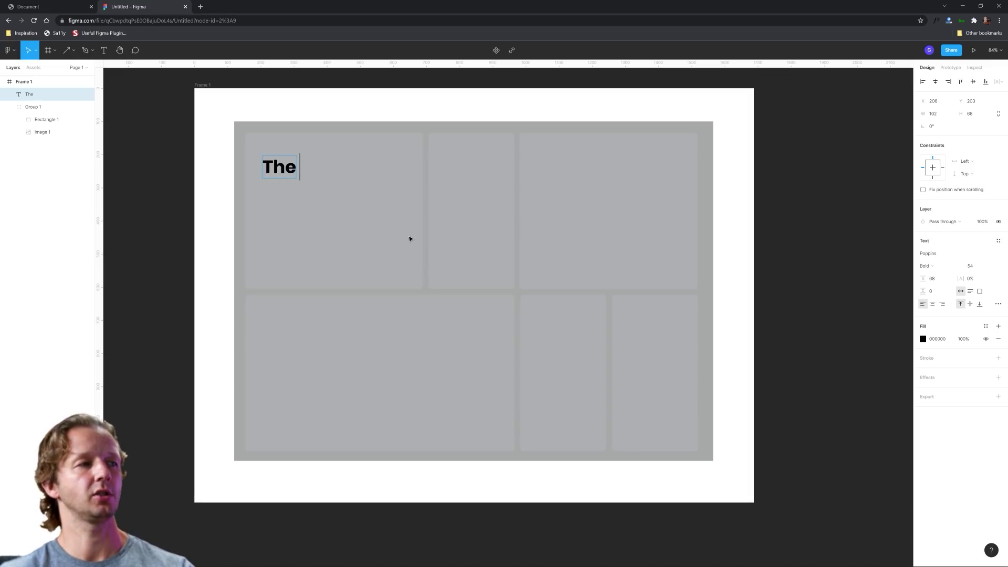
text(absolute sickest layouts)
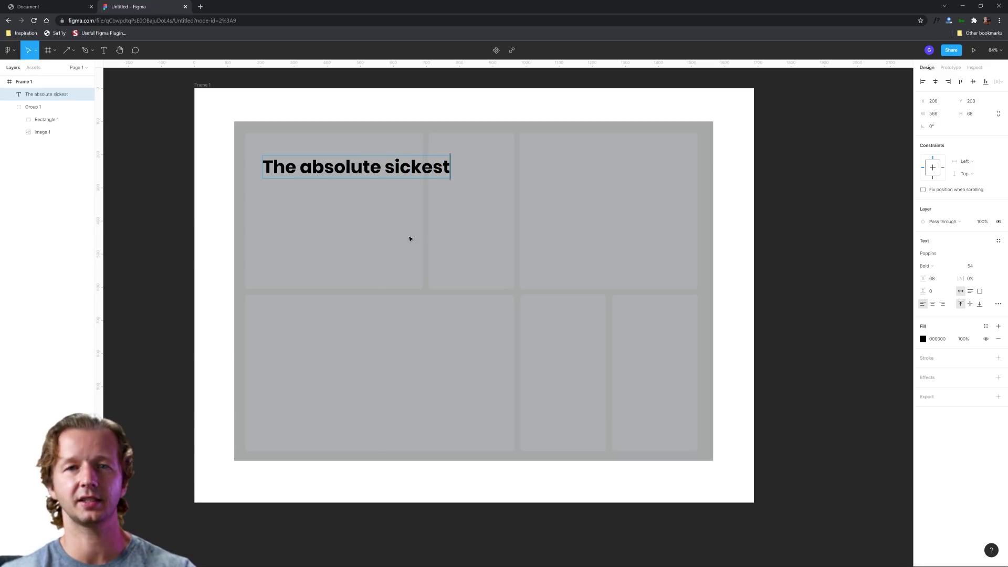
key(Escape)
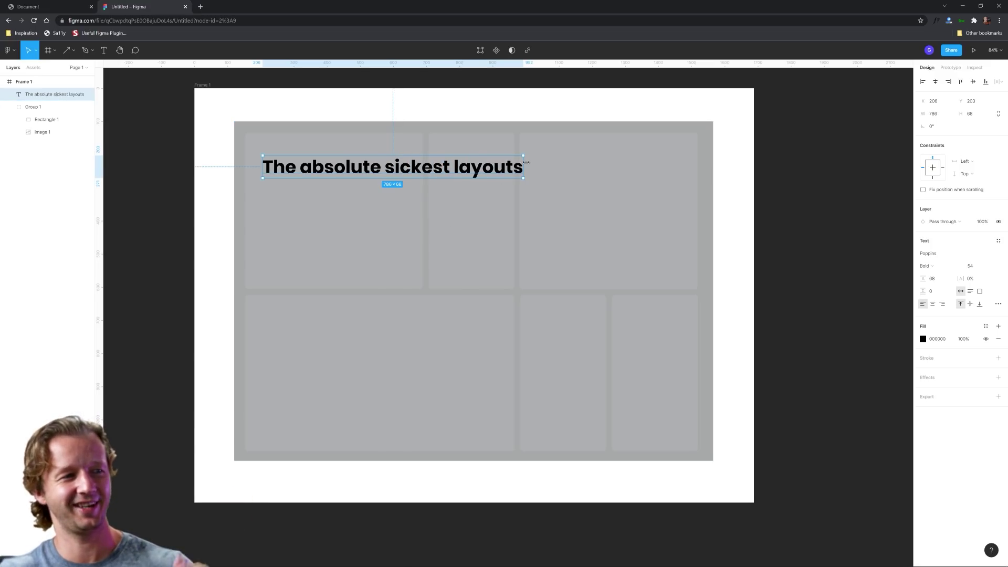
drag(526, 163, 400, 164)
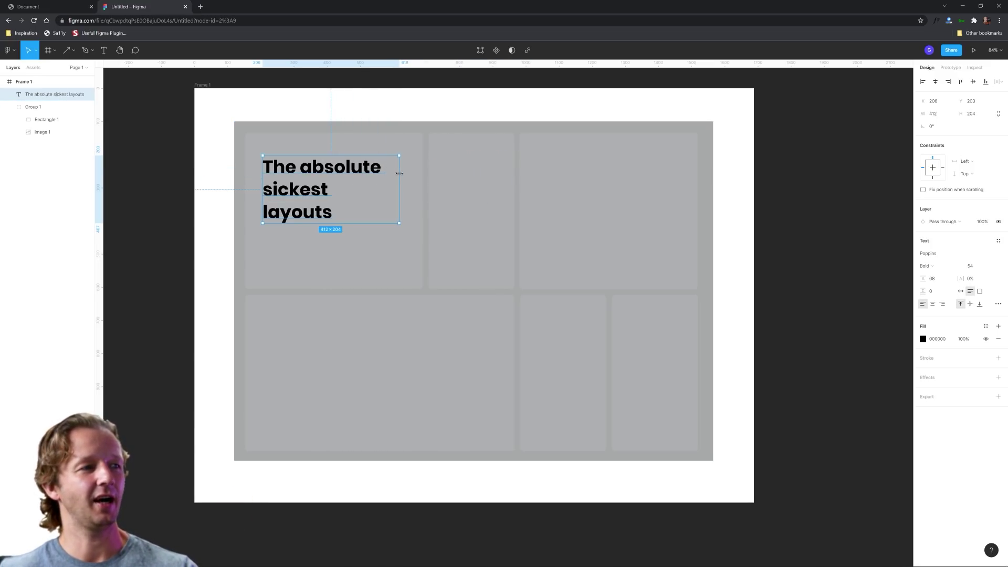
drag(292, 174, 290, 167)
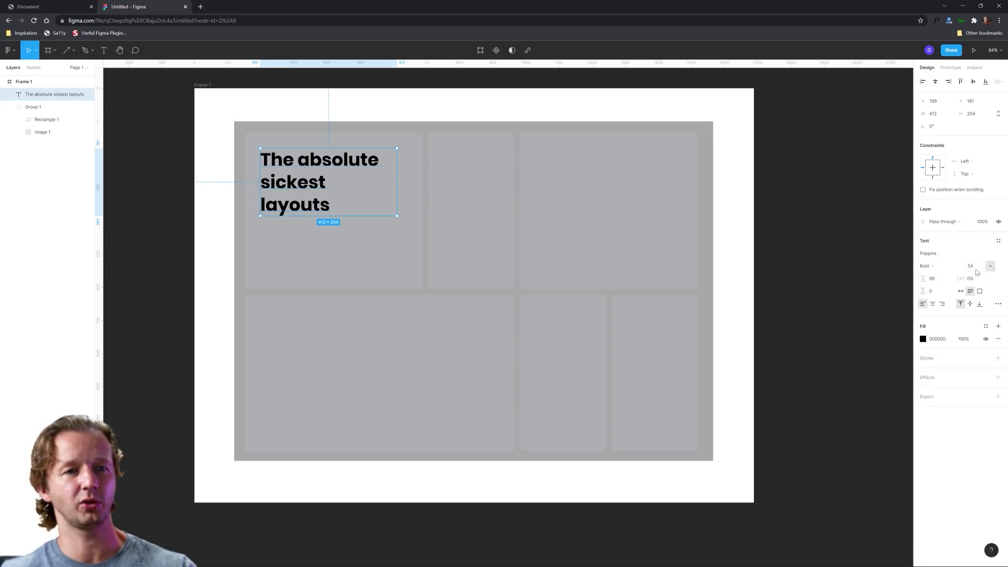
- Check the heading's line height and placement by reselecting it
click(939, 282)
click(830, 238)
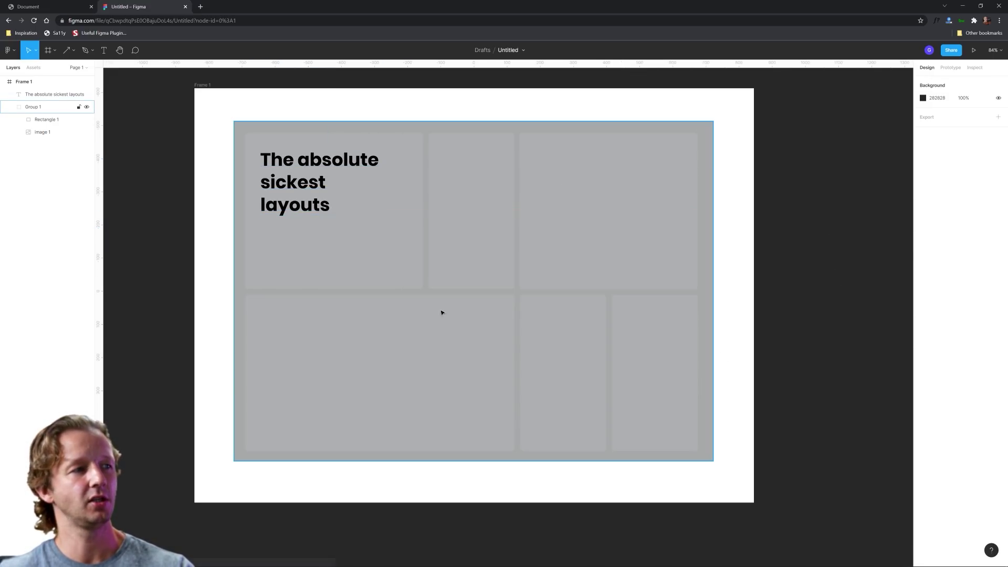
click(303, 182)
click(180, 209)
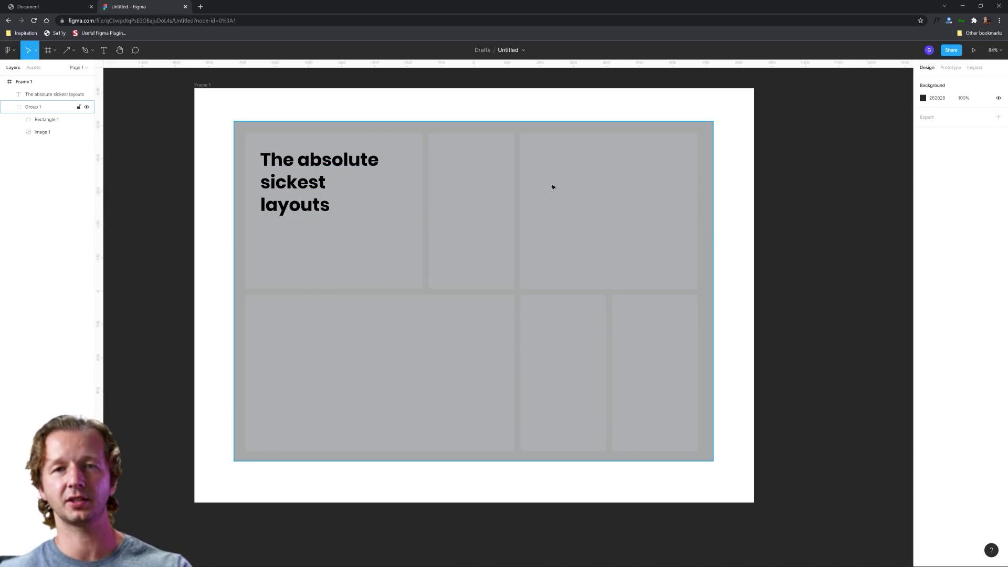
click(297, 188)
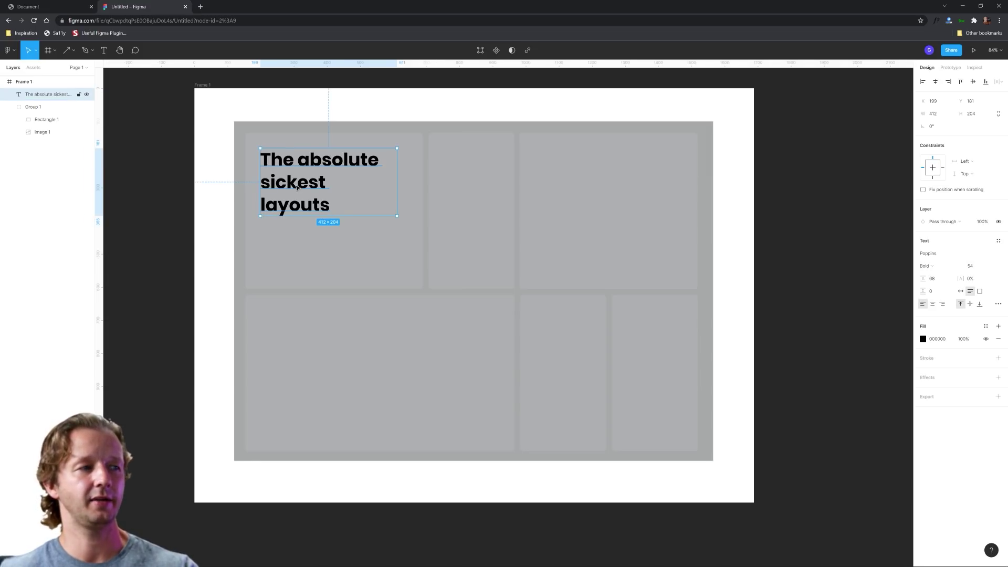
click(760, 300)
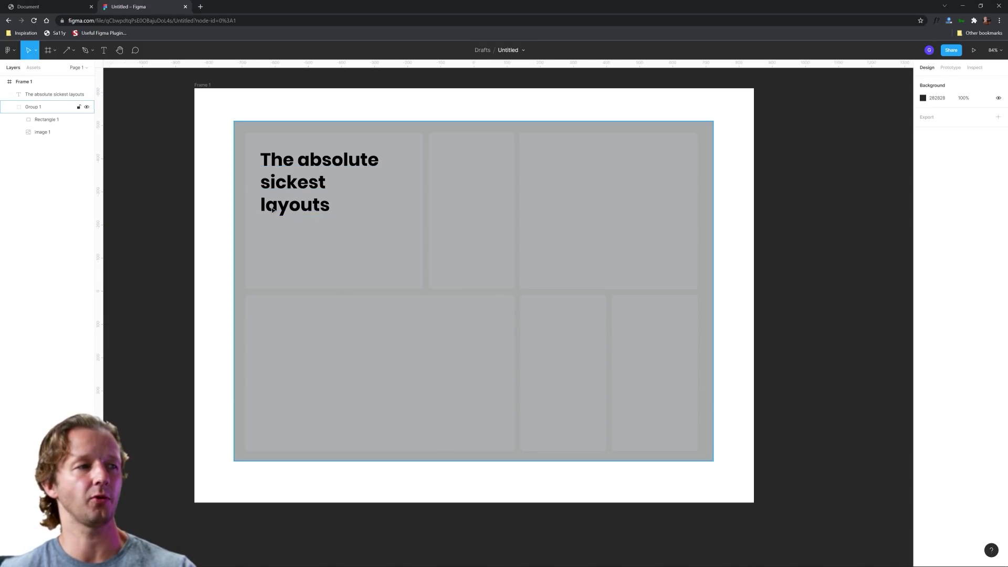
- Duplicate the heading and place the widened copy just below it
click(293, 187)
key(ctrl+d)
drag(293, 187, 310, 253)
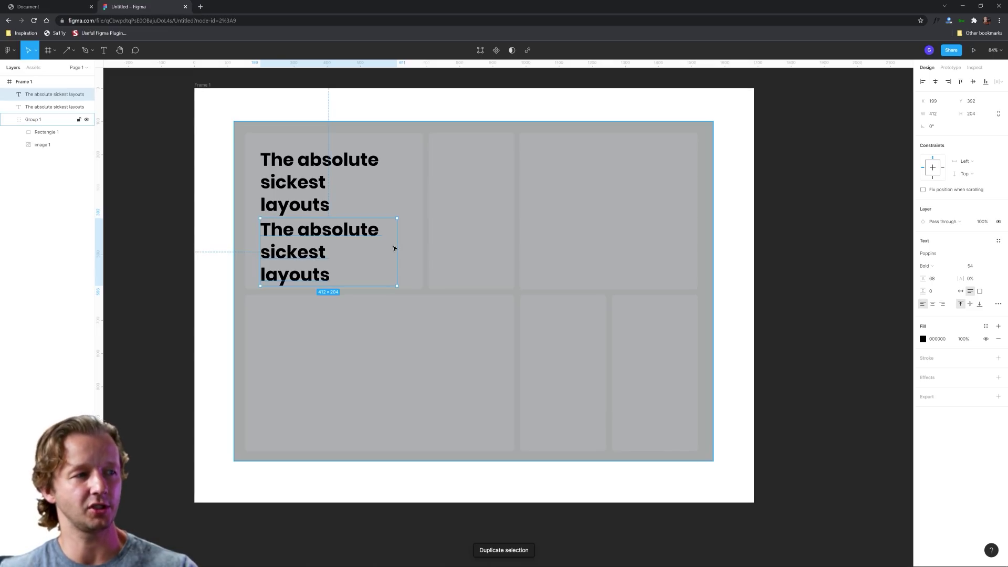
drag(396, 247, 413, 240)
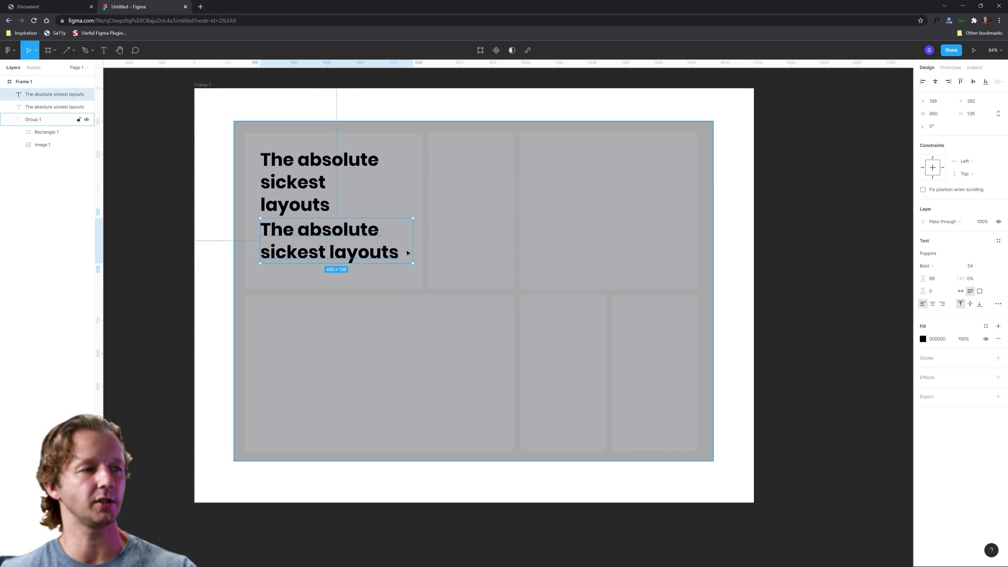
- Restyle the copy as Regular weight, font size 25, with auto line height
click(974, 267)
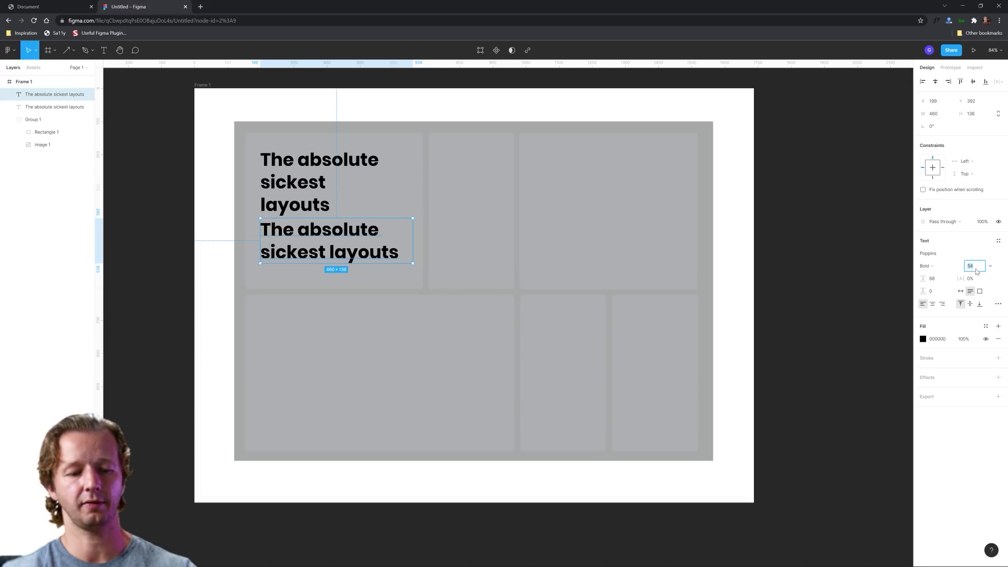
text(25)
key(Return)
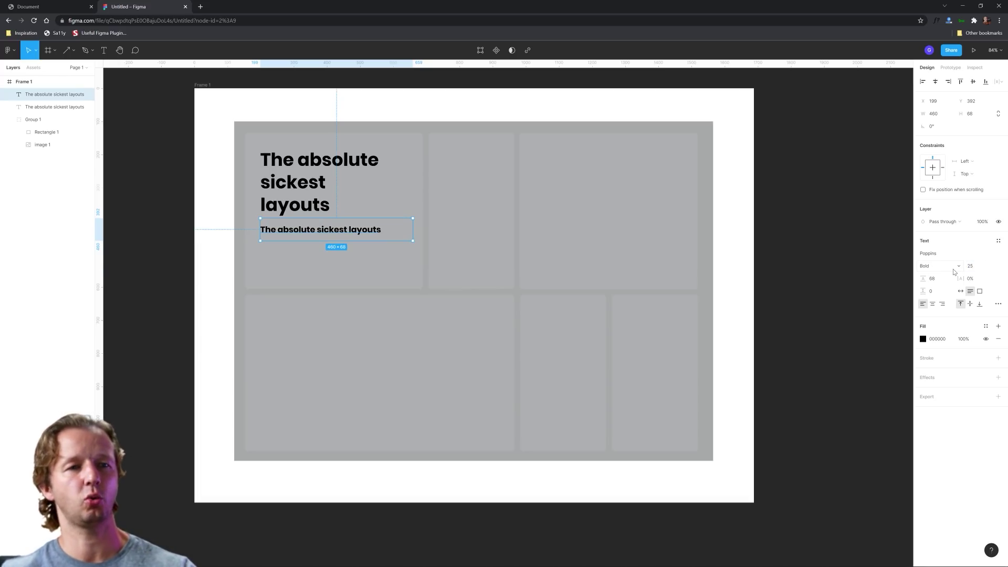
click(975, 267)
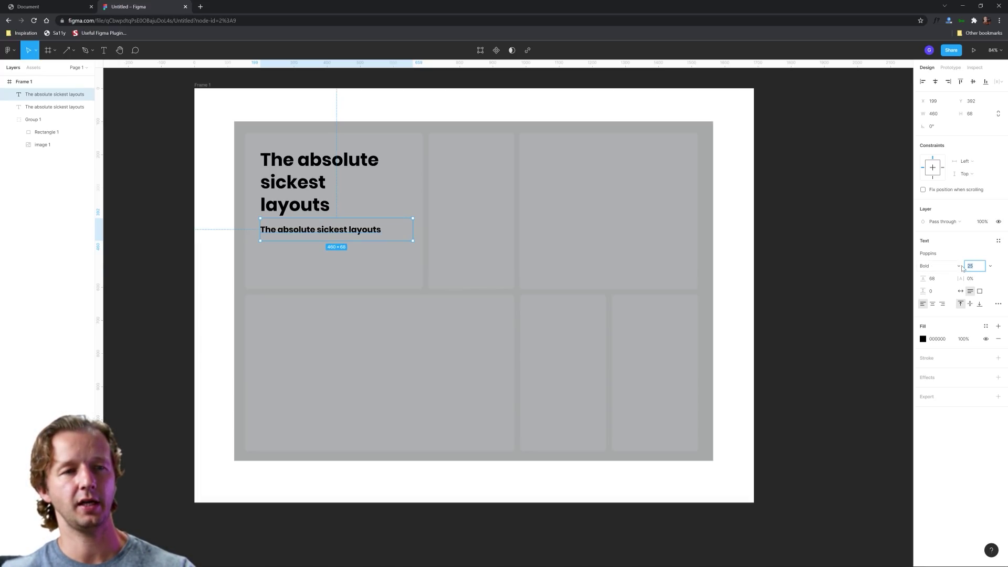
click(958, 267)
click(941, 237)
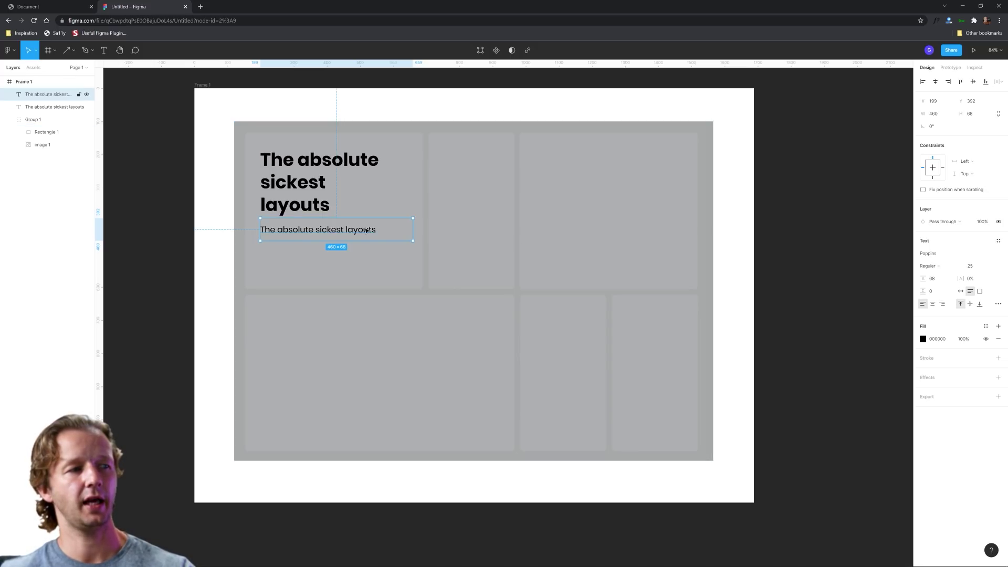
drag(404, 239, 404, 264)
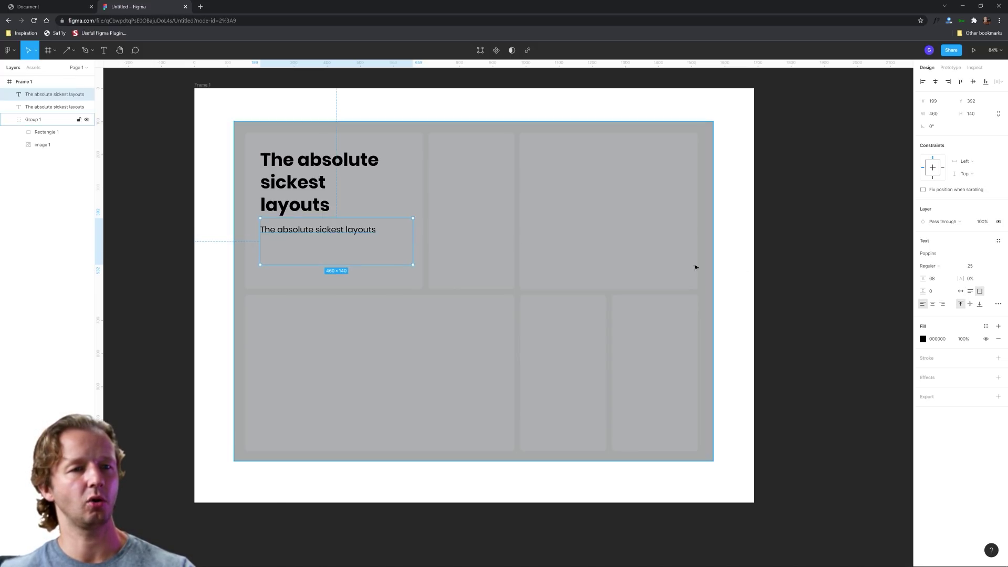
click(935, 280)
key(BackSpace)
key(Return)
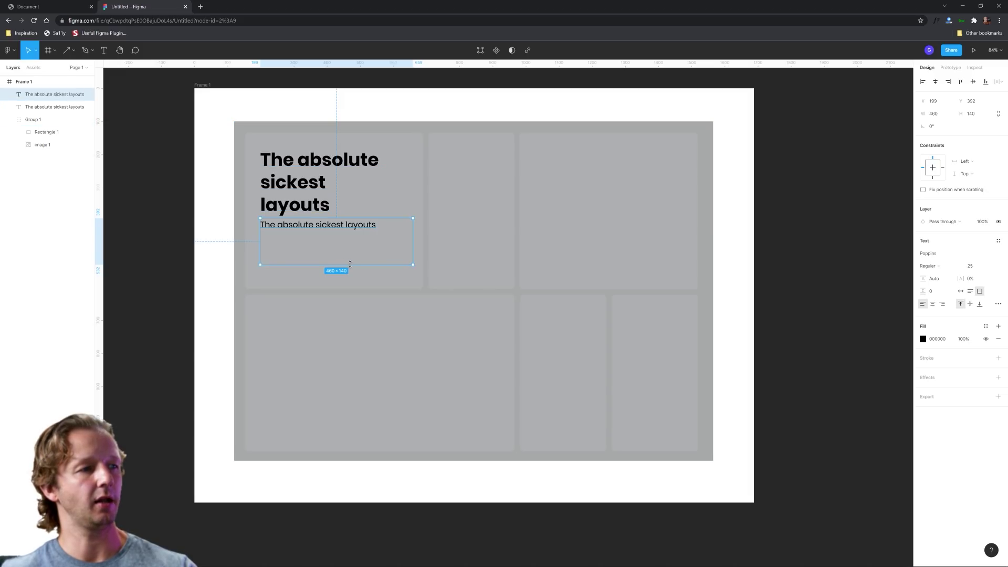
- Fill the subtitle with Lorem ipsum plugin text and move it lower in the panel
drag(348, 265, 348, 252)
right_click(190, 204)
mouse_move(225, 250)
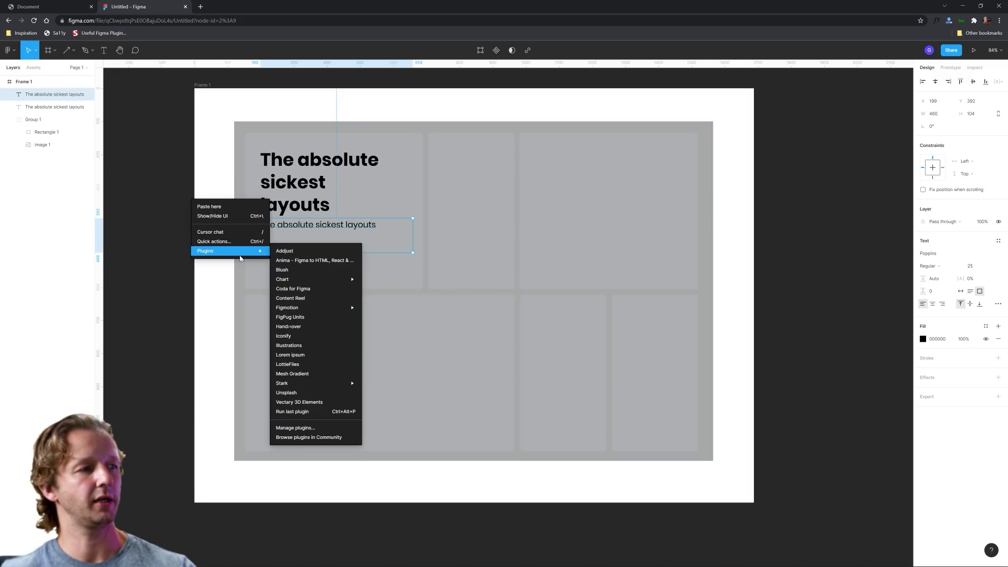
click(313, 356)
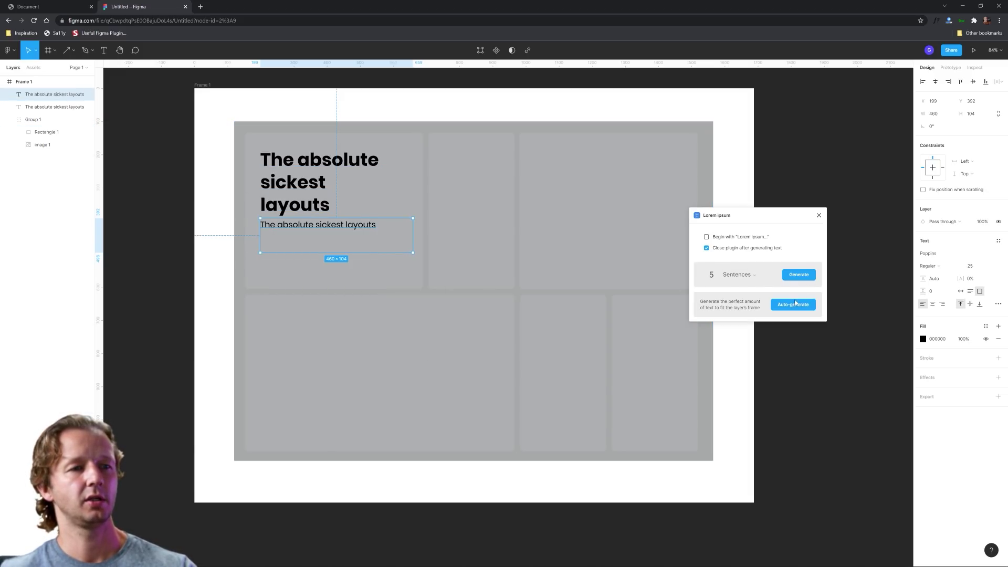
click(793, 306)
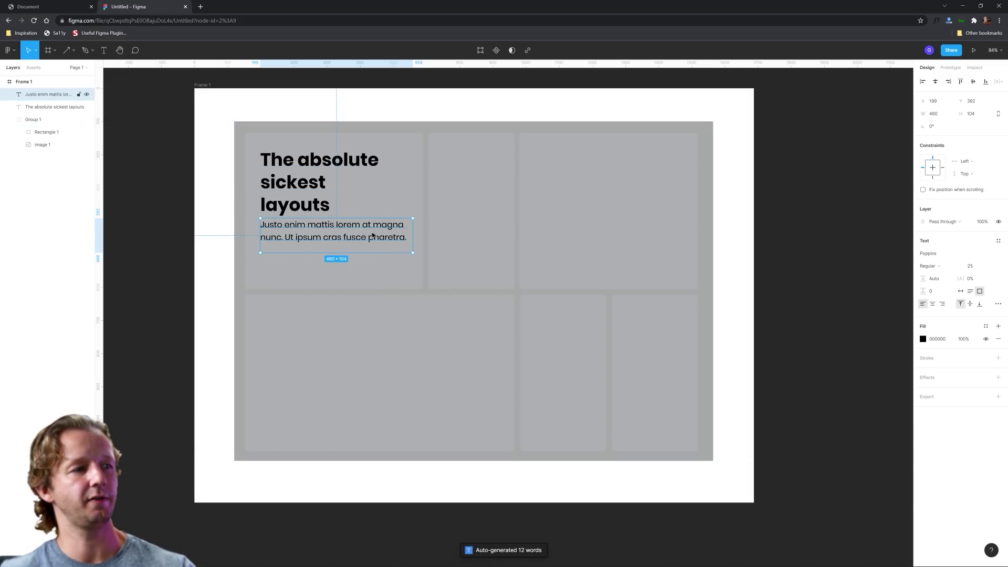
drag(375, 235, 378, 264)
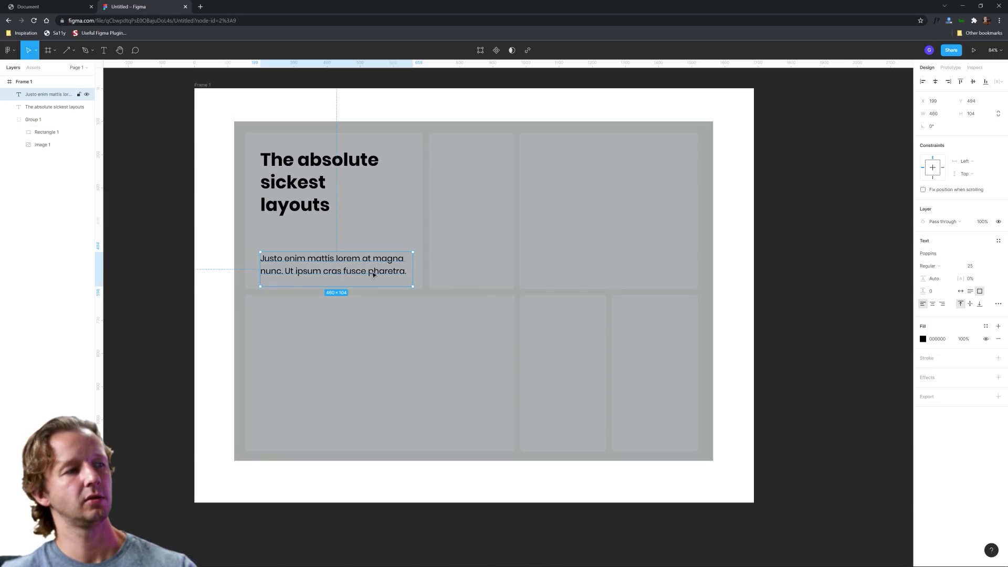
click(204, 226)
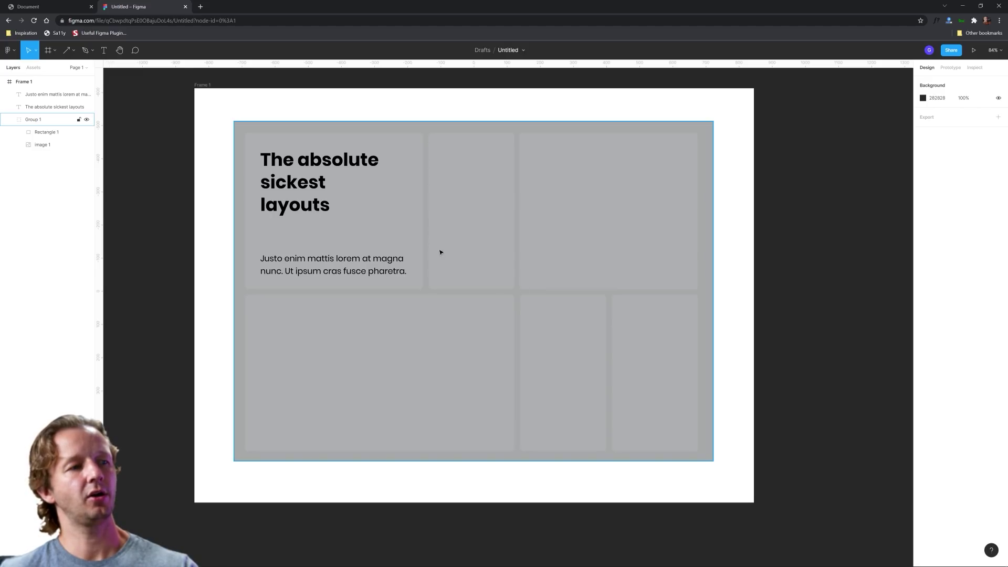
click(86, 119)
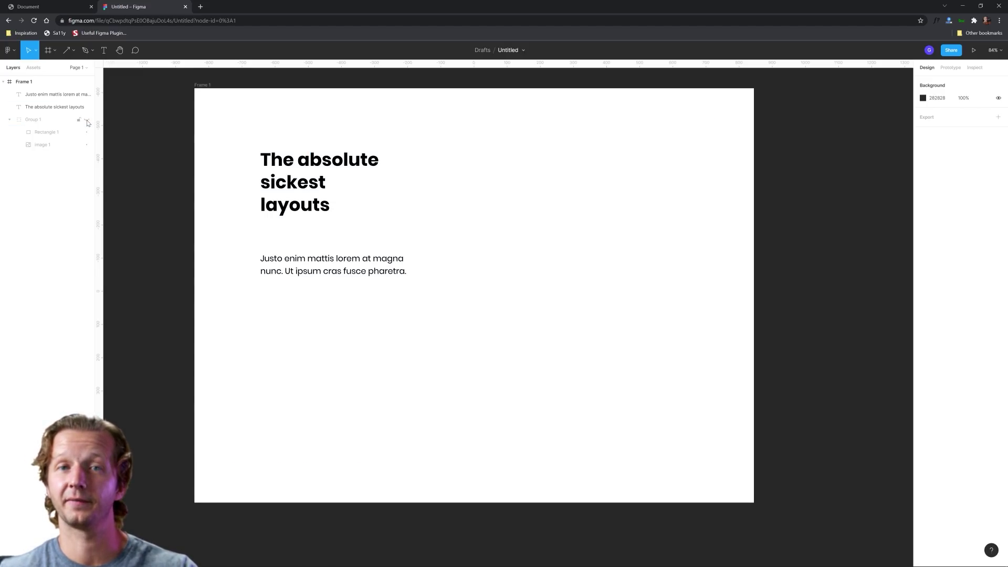
click(87, 120)
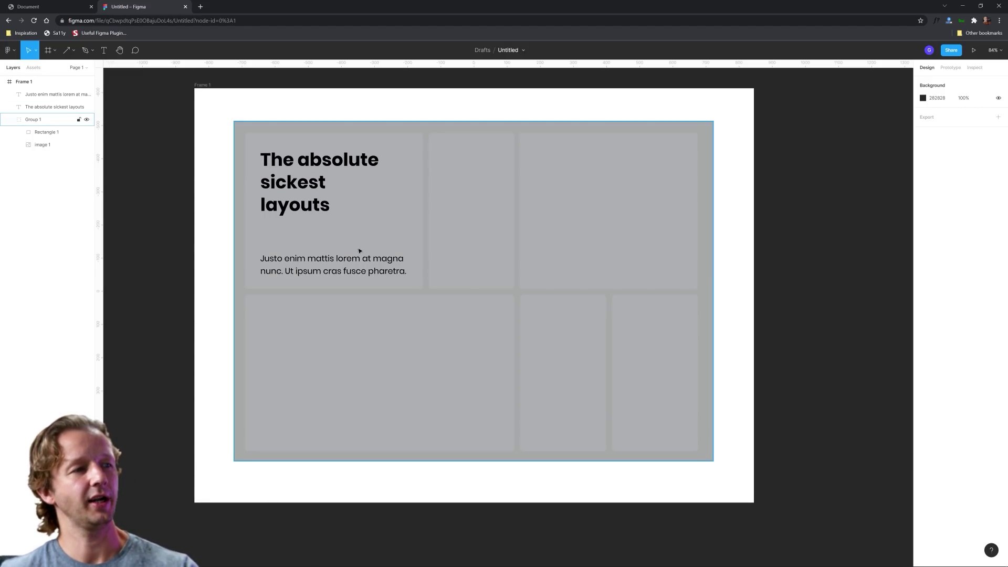
drag(359, 251, 357, 219)
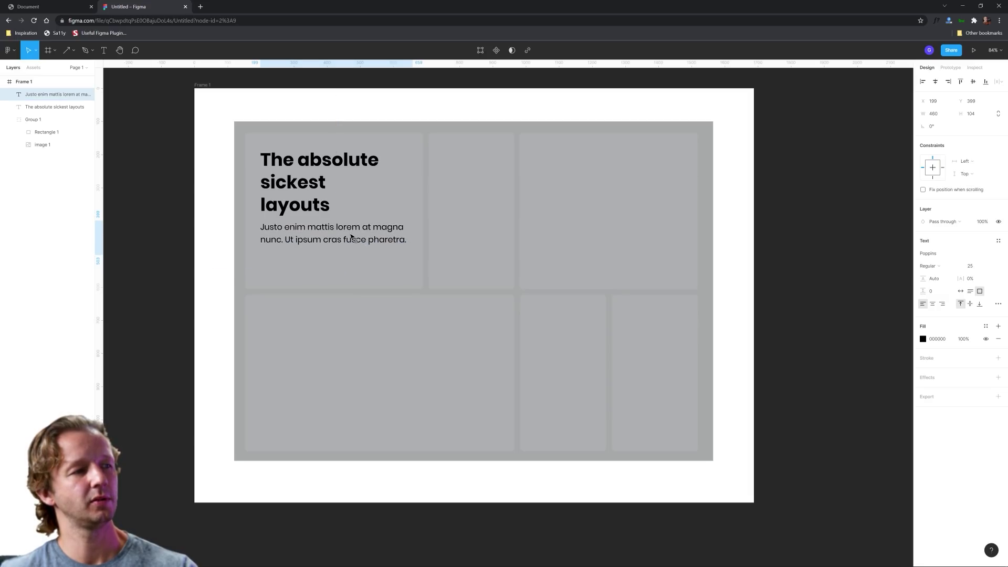
click(275, 283)
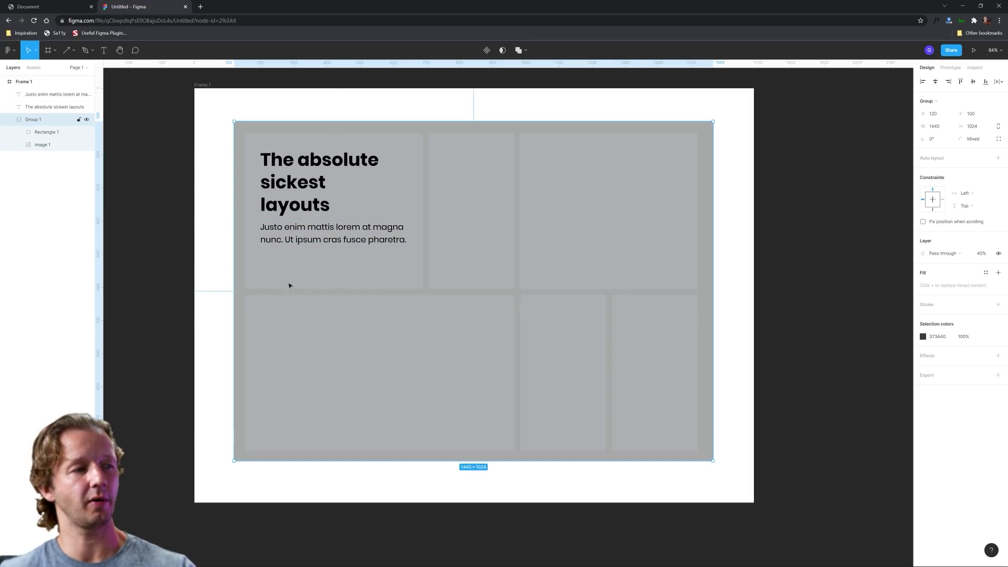
click(192, 281)
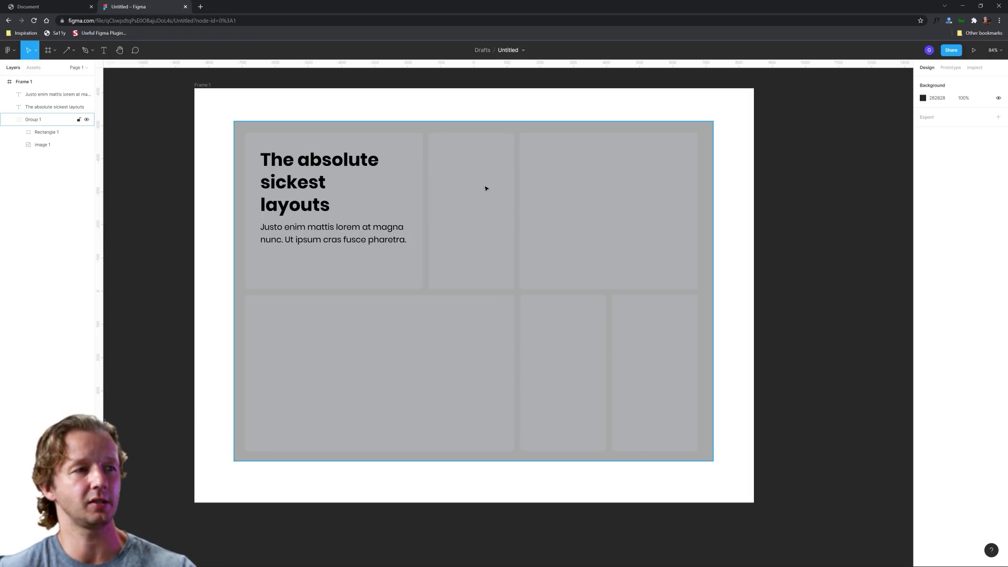
- Draw a tall 257×468 rectangle beside the headline and hide the grey card grid
click(74, 50)
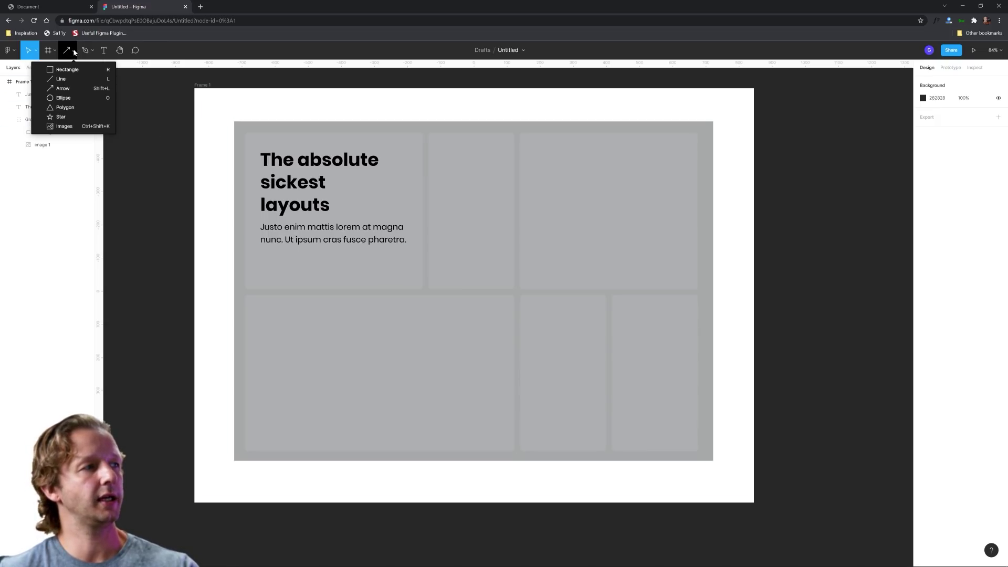
click(66, 69)
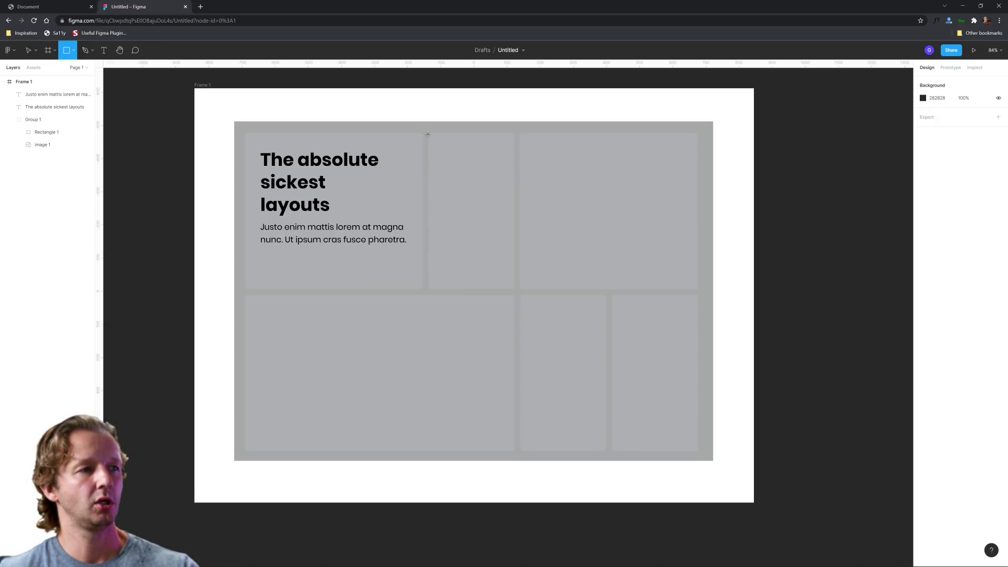
drag(427, 134, 513, 287)
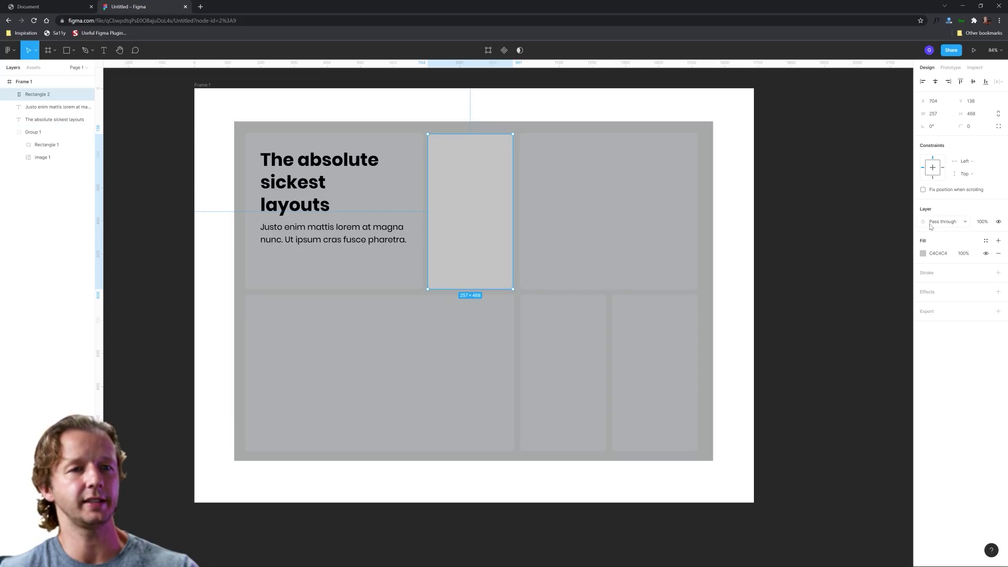
click(87, 132)
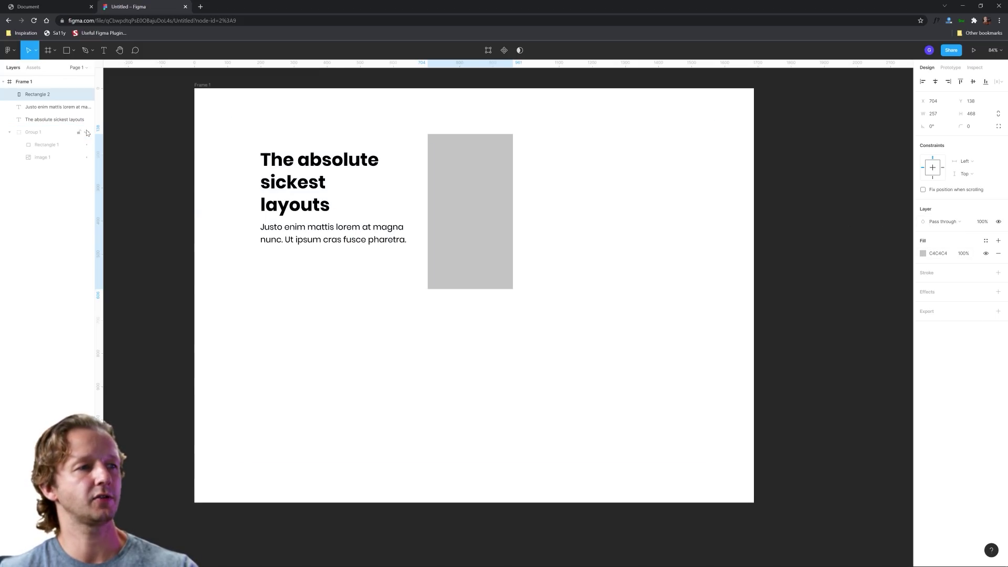
- Give the new rectangle an 8 px corner radius
click(973, 127)
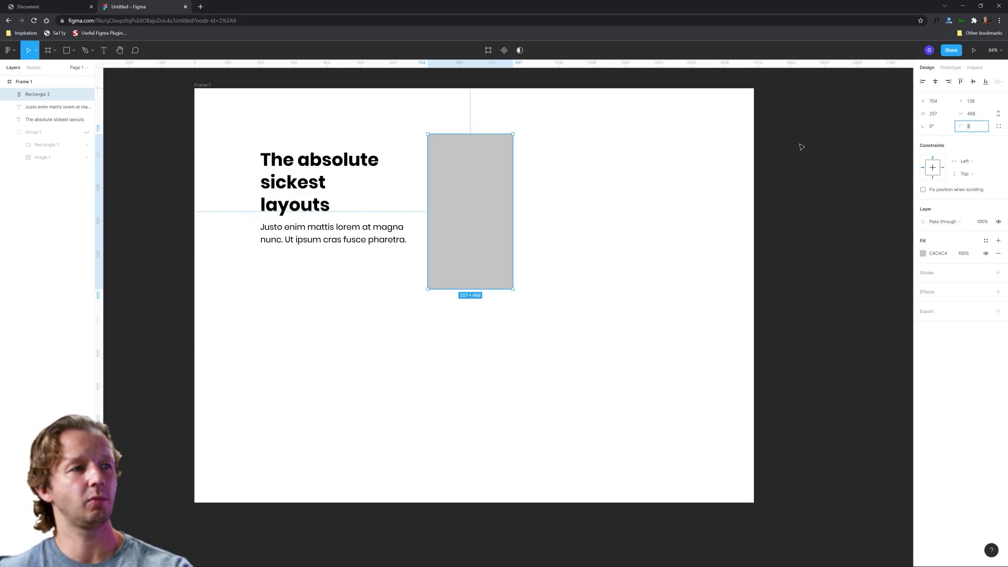
click(618, 192)
click(510, 194)
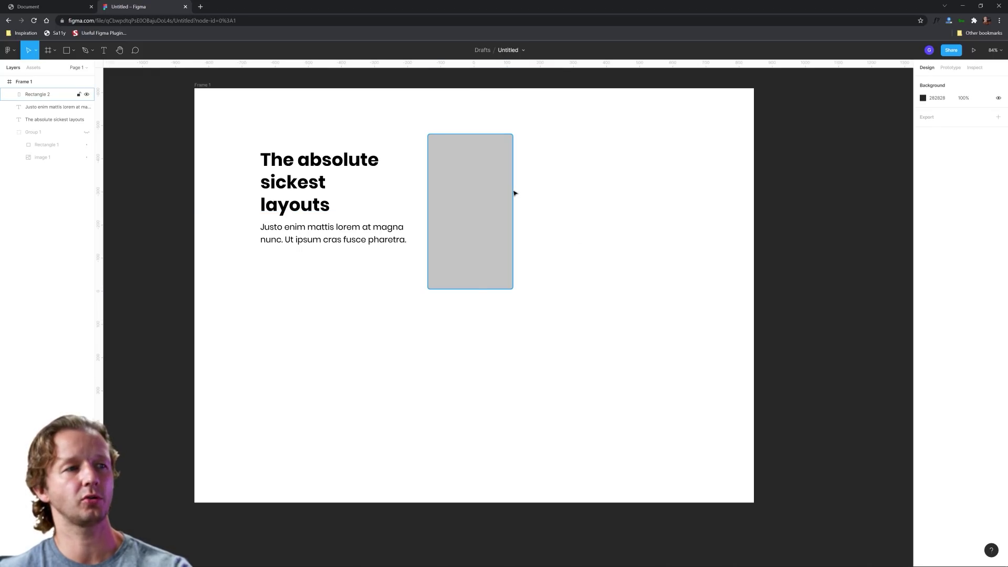
click(972, 127)
click(668, 200)
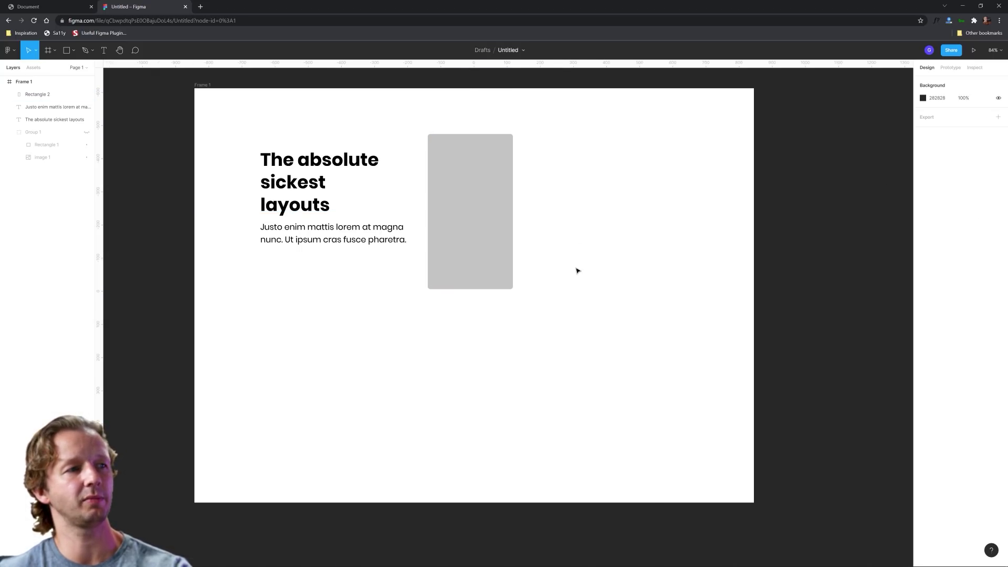
click(473, 213)
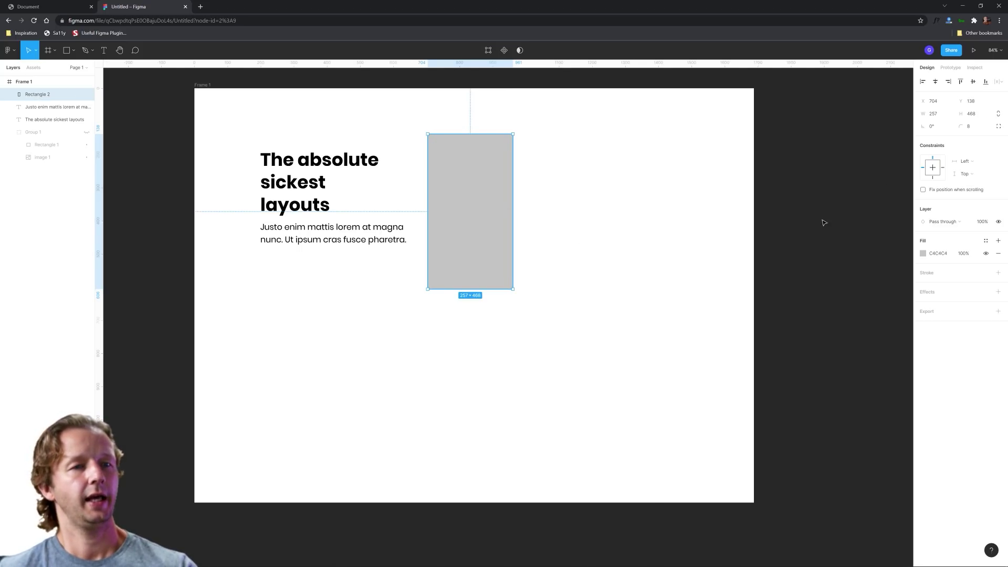
- Lighten the rectangle's fill to a pale grey
click(924, 254)
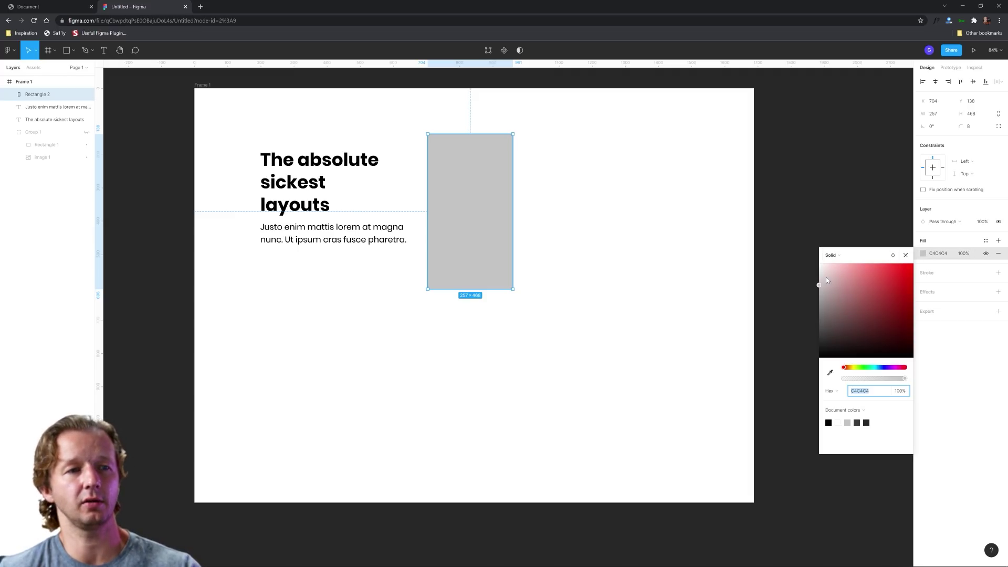
drag(826, 276, 809, 277)
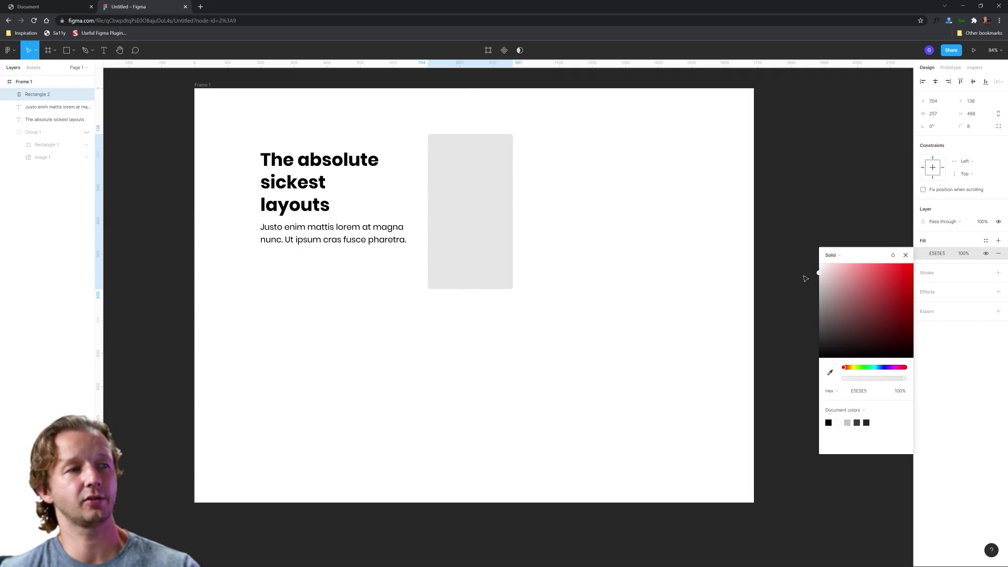
click(713, 191)
- Stretch the rectangle up to the frame top, making it 257×606 at y 0
click(499, 151)
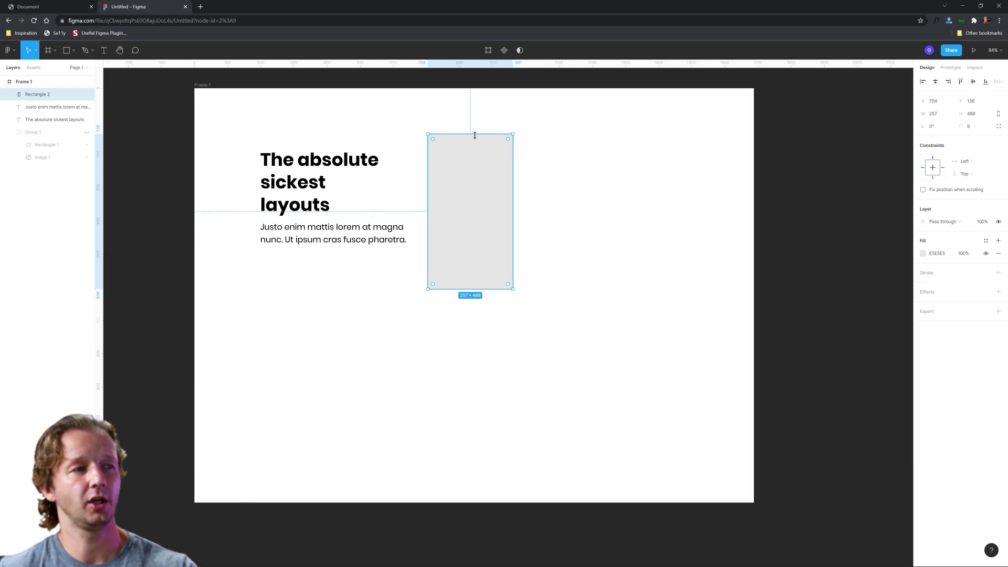
drag(474, 135, 496, 86)
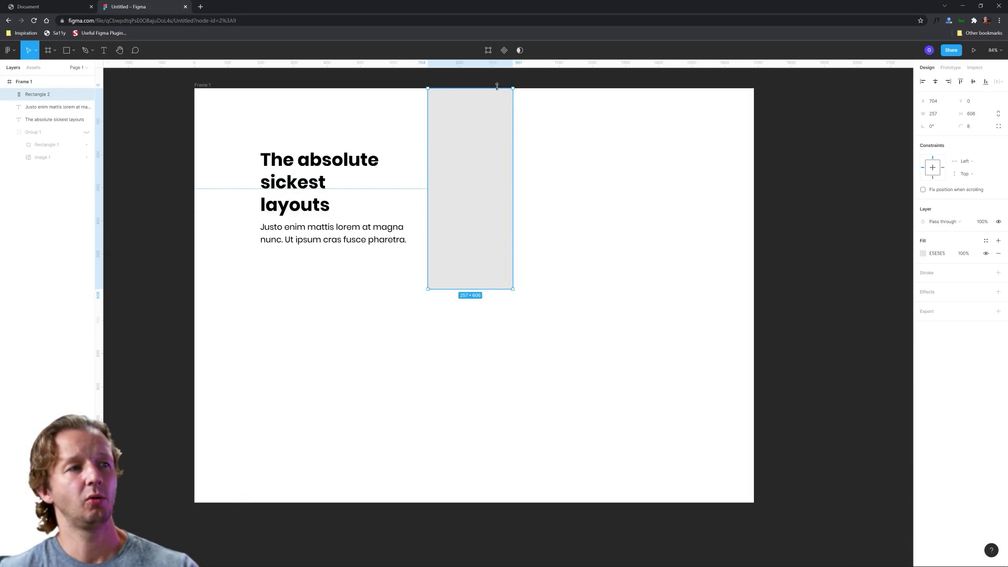
click(760, 175)
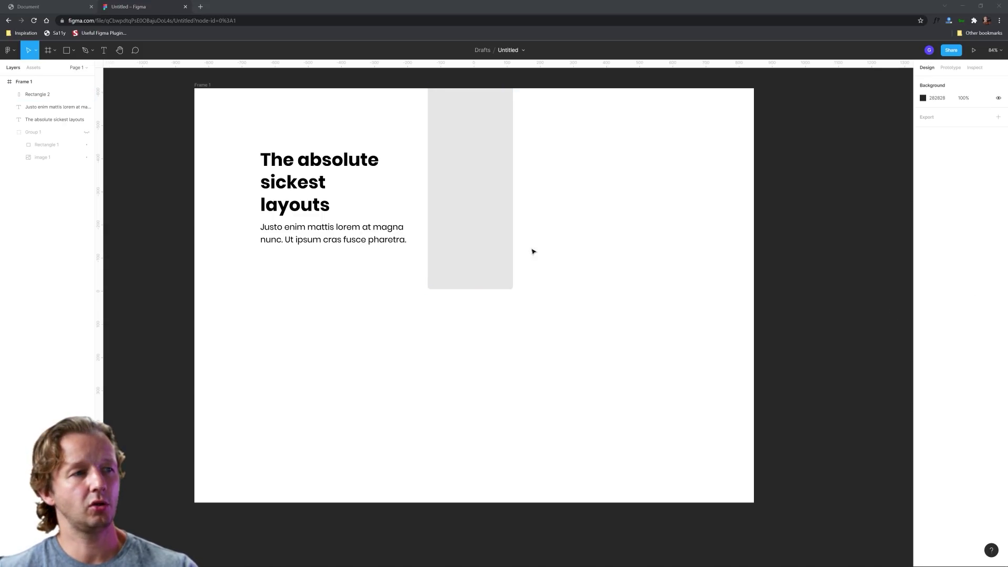
- With Group 1 shown temporarily, drag the lorem paragraph down to y 540, then hide Group 1 again
click(86, 132)
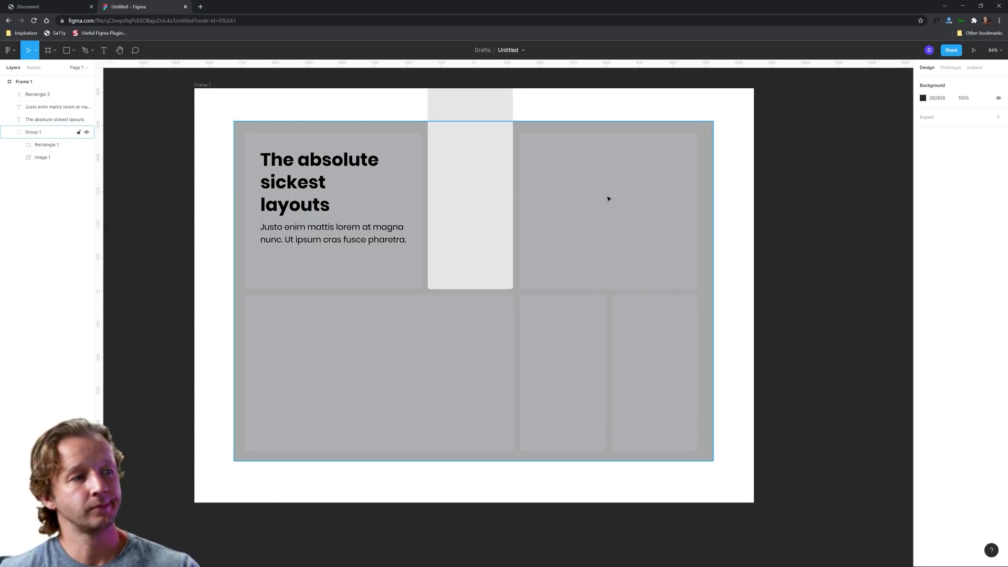
click(284, 234)
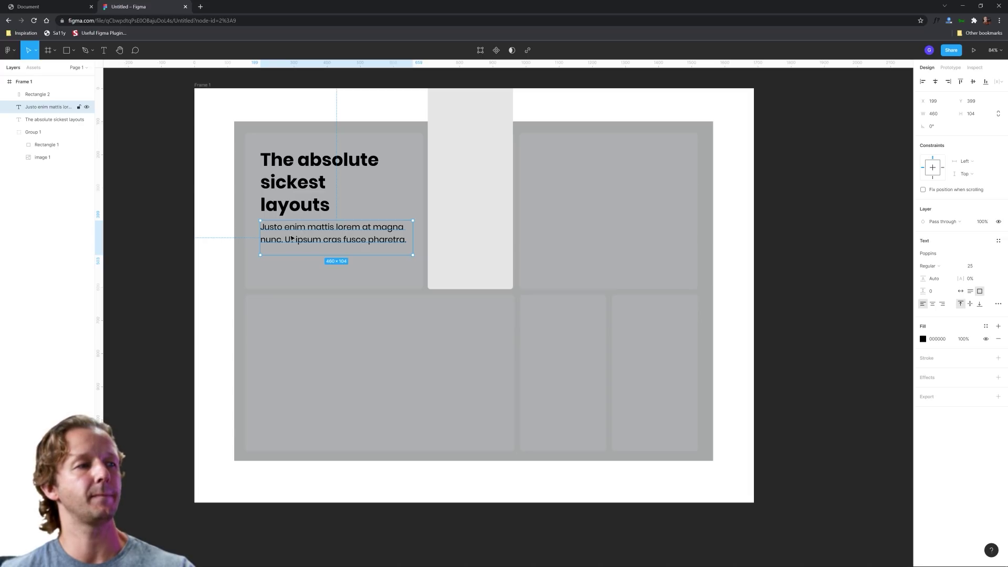
drag(292, 237, 305, 287)
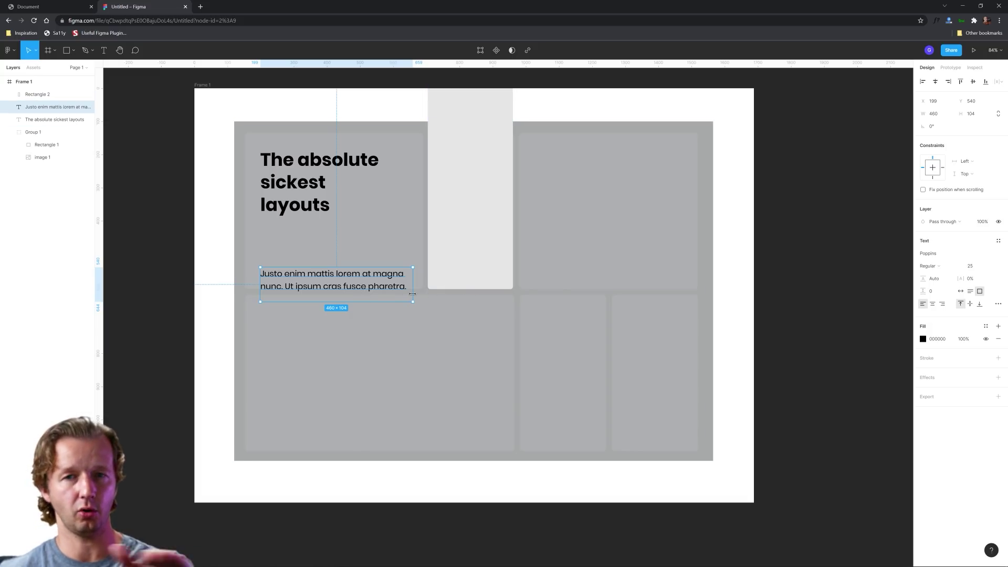
click(87, 120)
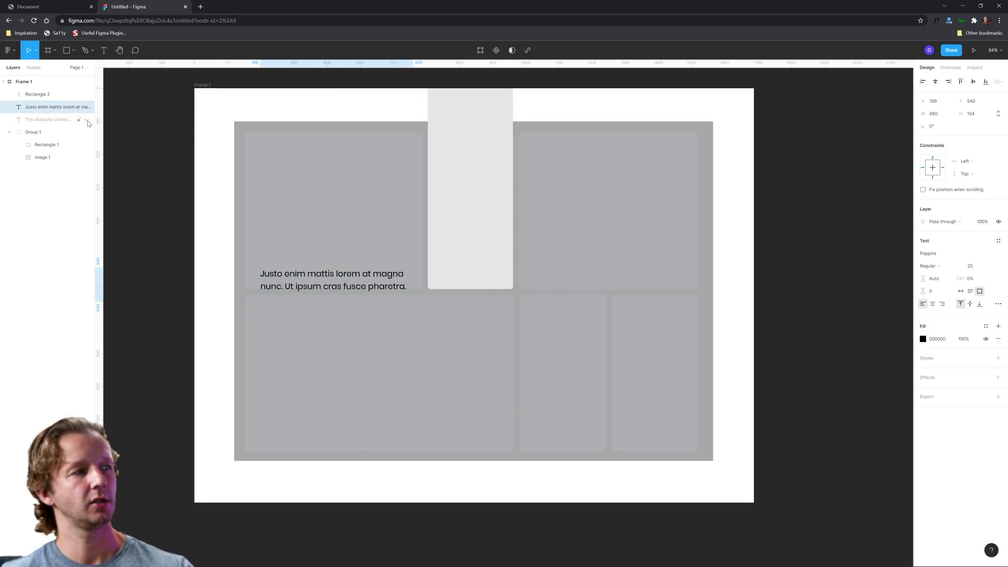
click(86, 120)
click(87, 132)
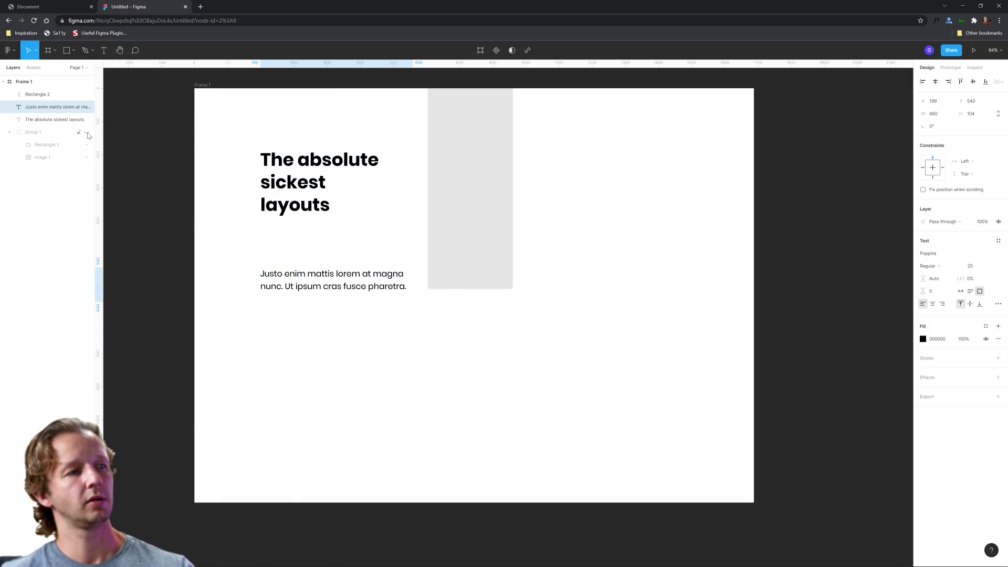
click(169, 218)
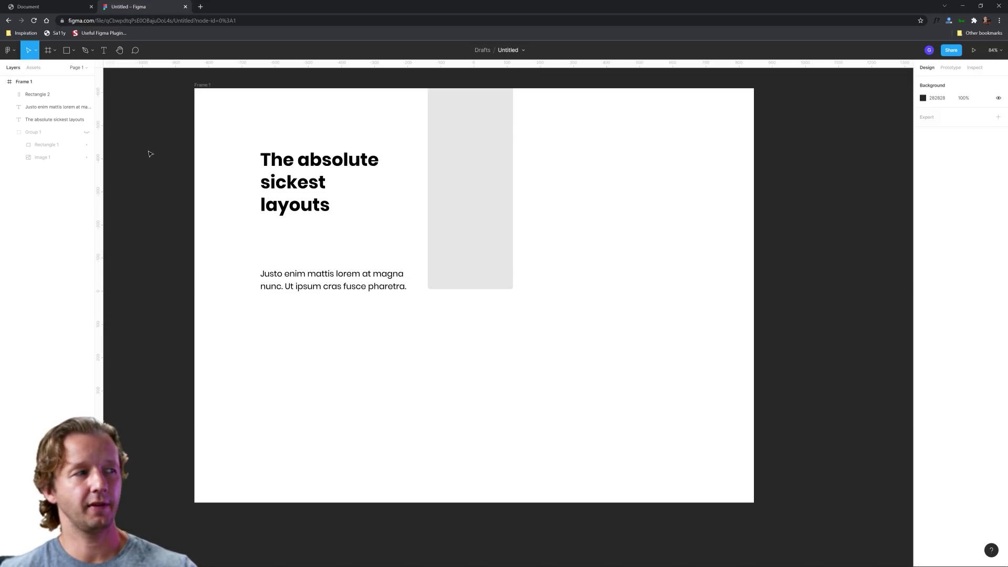
- Draw a vertical downward arrow below the headline with stroke weight 1
click(74, 50)
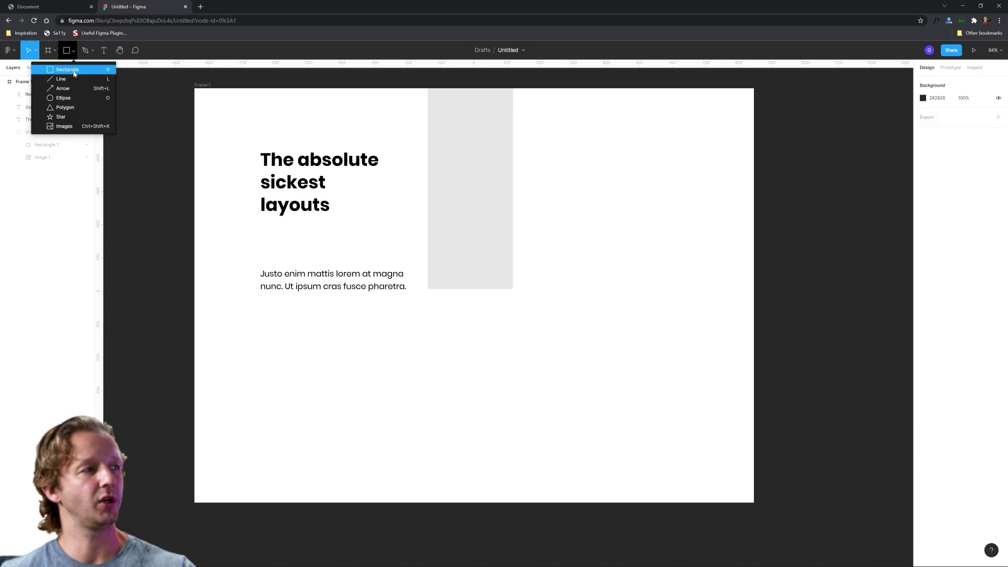
click(53, 89)
drag(261, 226, 261, 262)
click(936, 287)
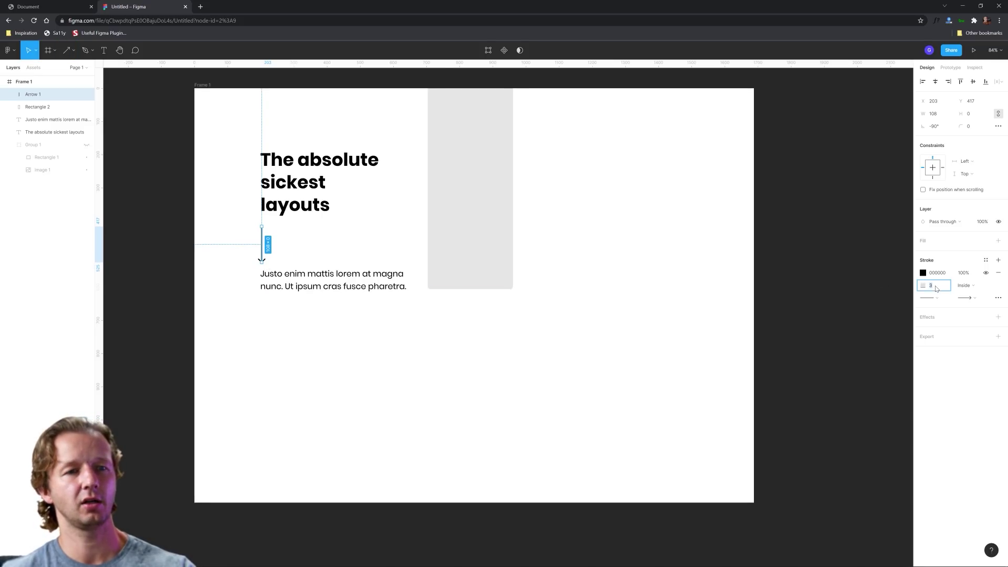
click(362, 227)
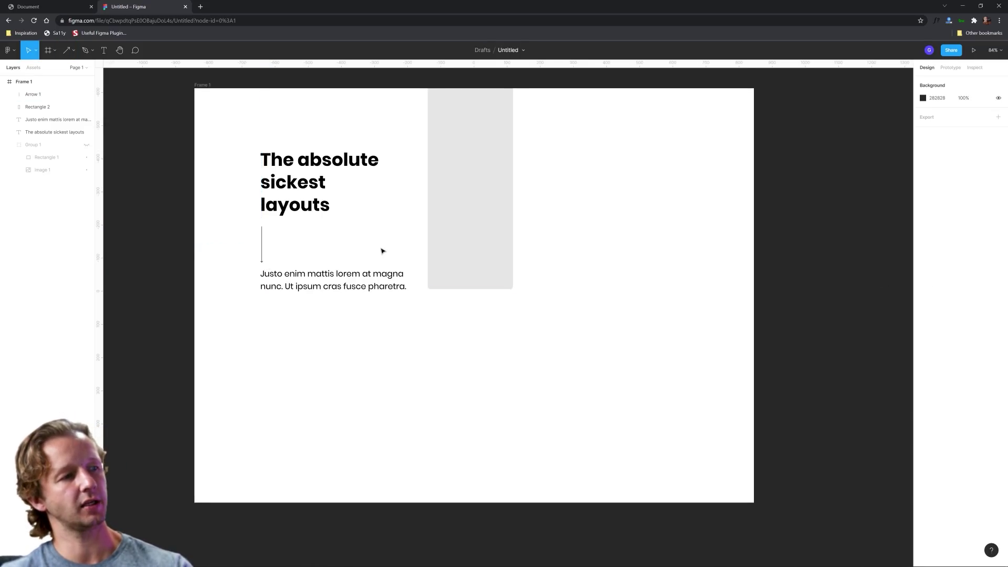
click(261, 244)
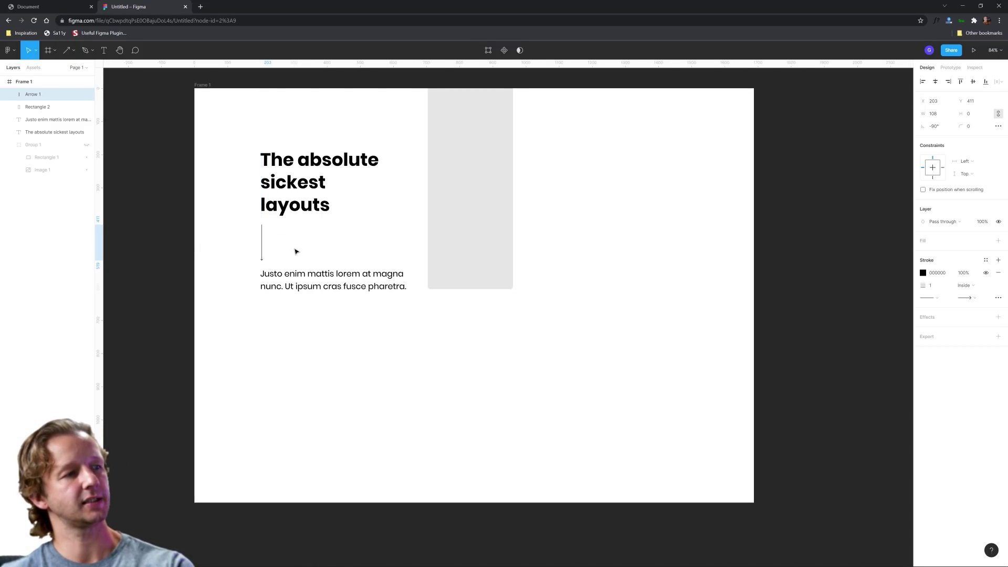
click(358, 230)
drag(451, 407, 491, 427)
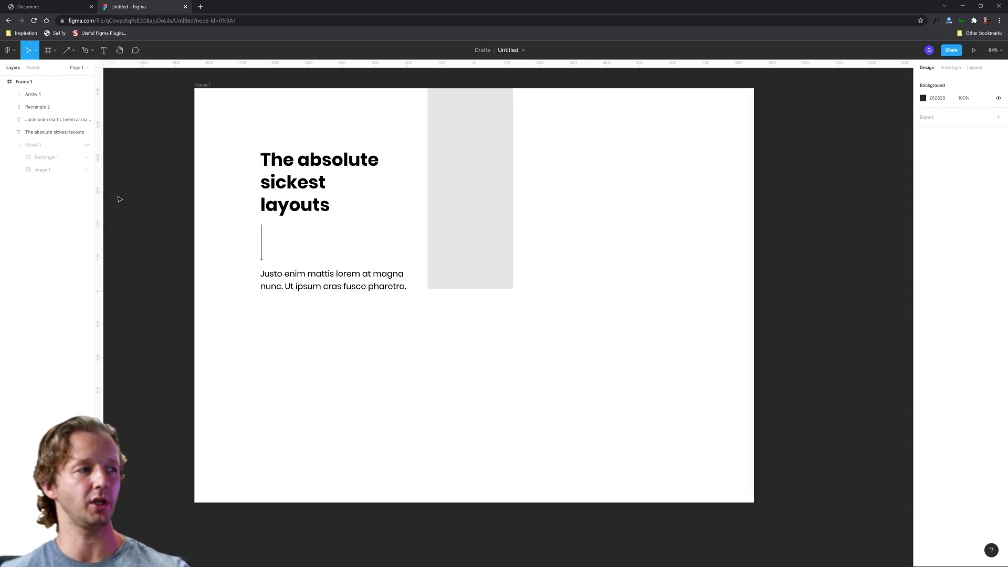
- Add a vertical and a horizontal alignment guide, then hide the rulers with Shift+R
drag(99, 195, 260, 213)
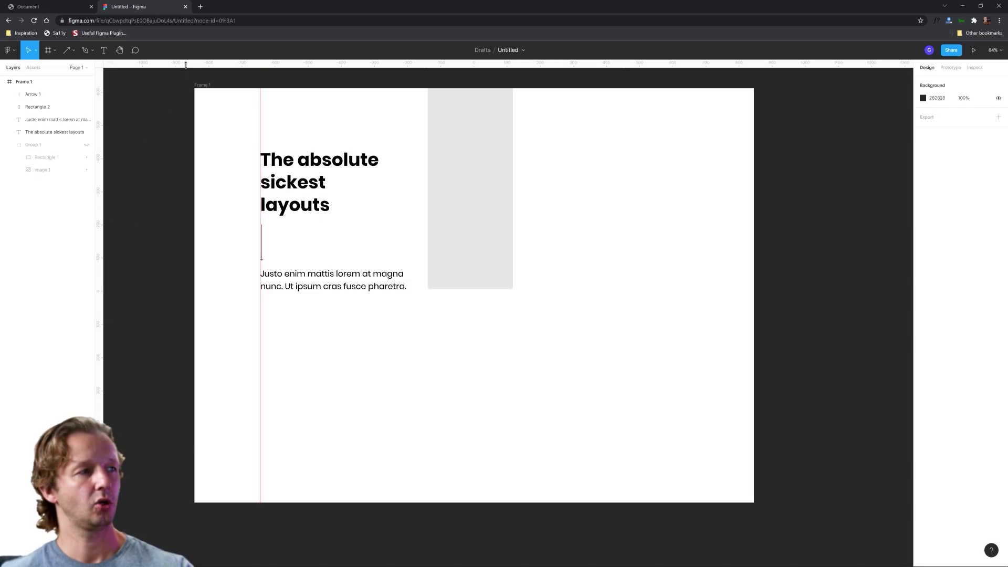
drag(185, 64, 194, 151)
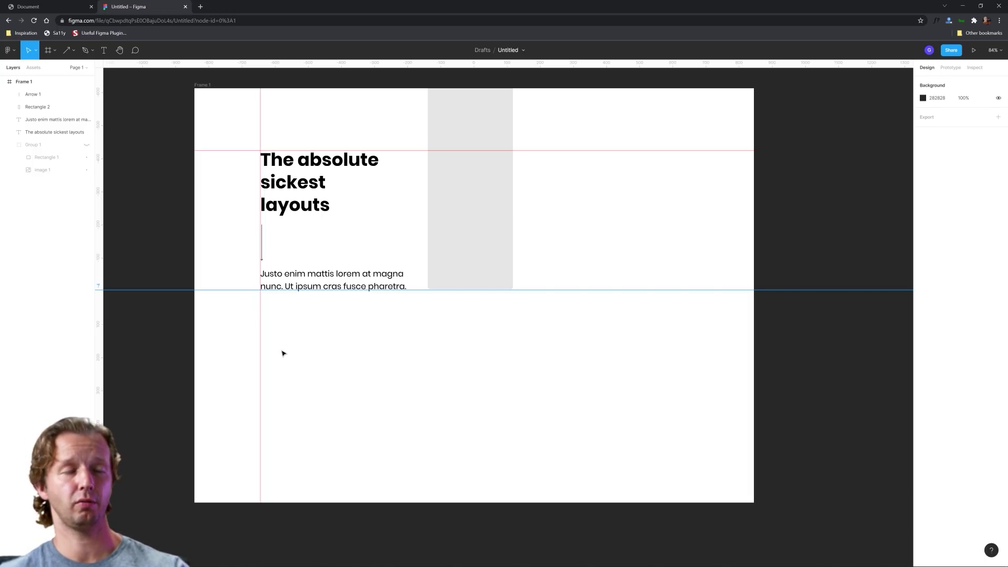
key(shift+r)
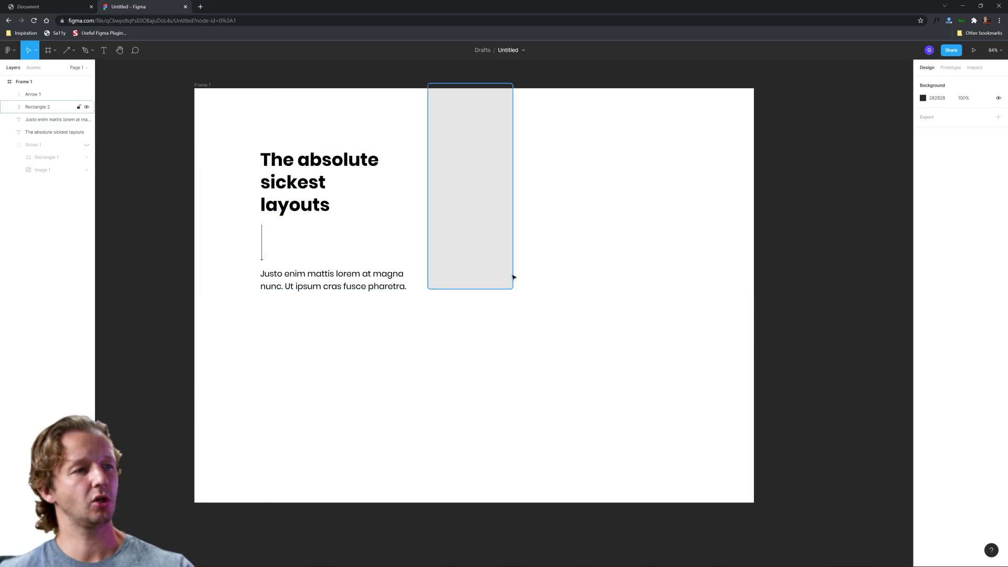
- Unhide Group 1's grey card grid and duplicate the body paragraph into the upper-right card
drag(530, 159, 668, 440)
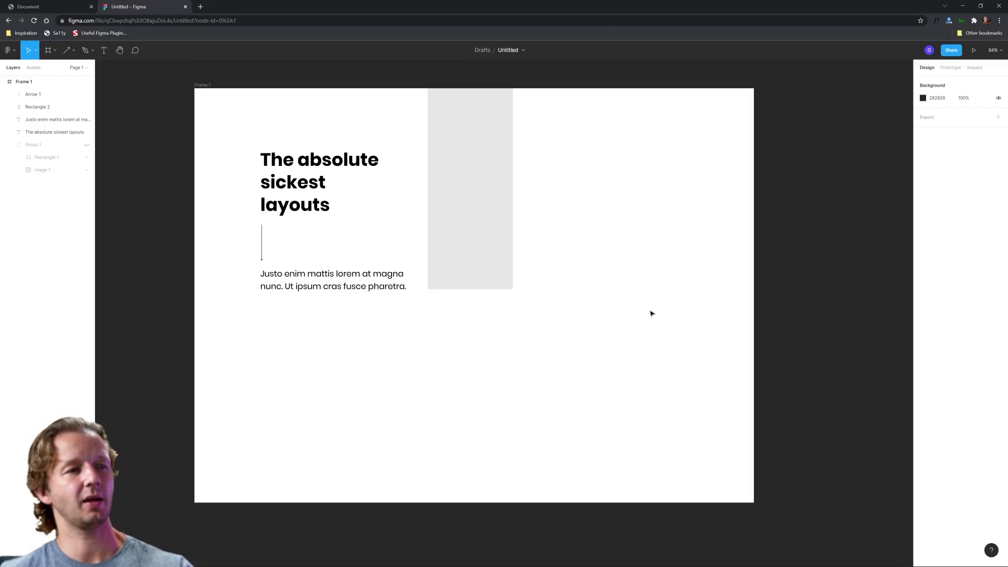
click(87, 145)
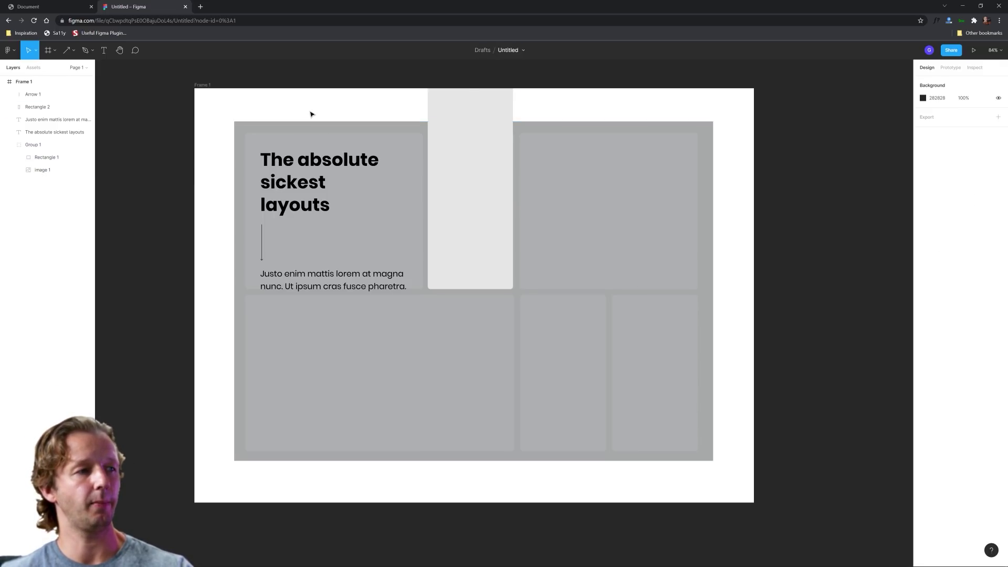
click(335, 263)
click(332, 284)
key(ctrl+d)
drag(331, 284, 606, 188)
- Set the copied paragraph to font size 18 and stretch its text box to 460×746
double_click(573, 186)
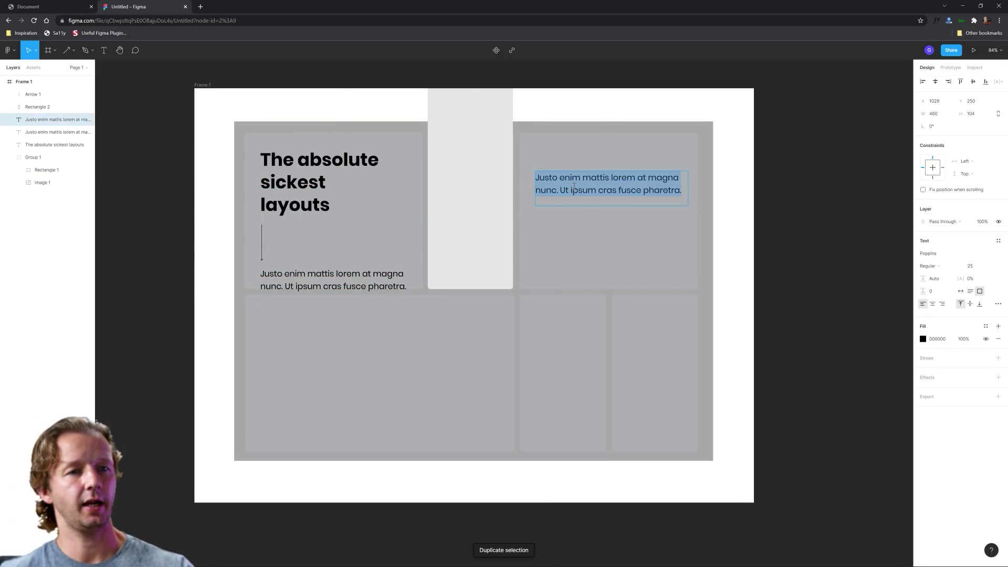
key(Escape)
click(983, 267)
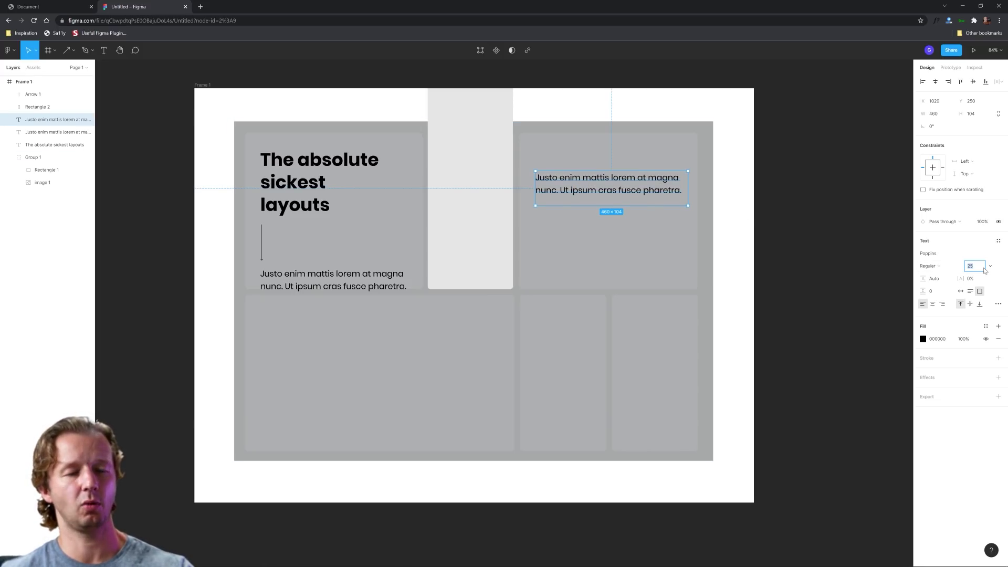
text(18)
key(Return)
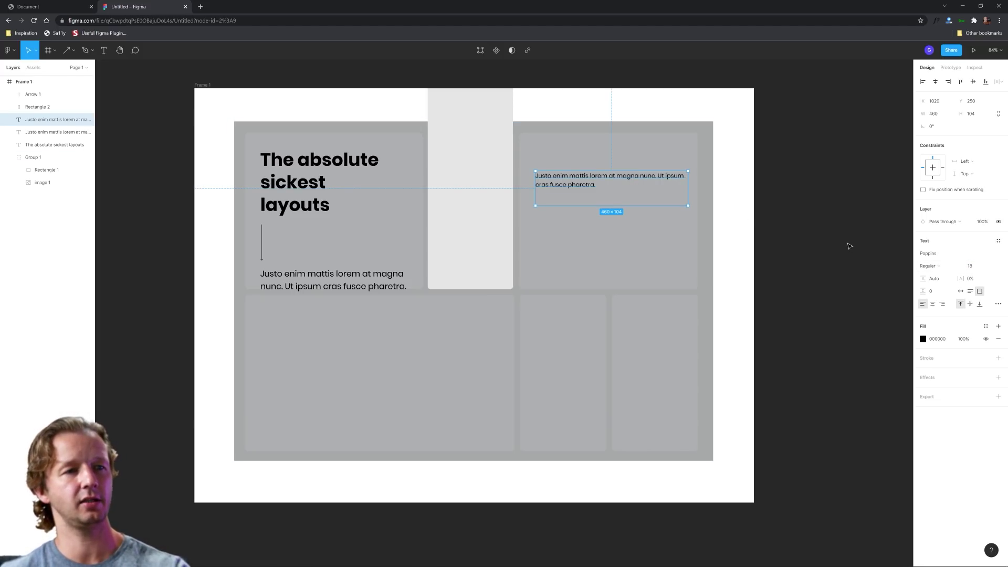
drag(640, 206, 667, 435)
drag(613, 169, 607, 187)
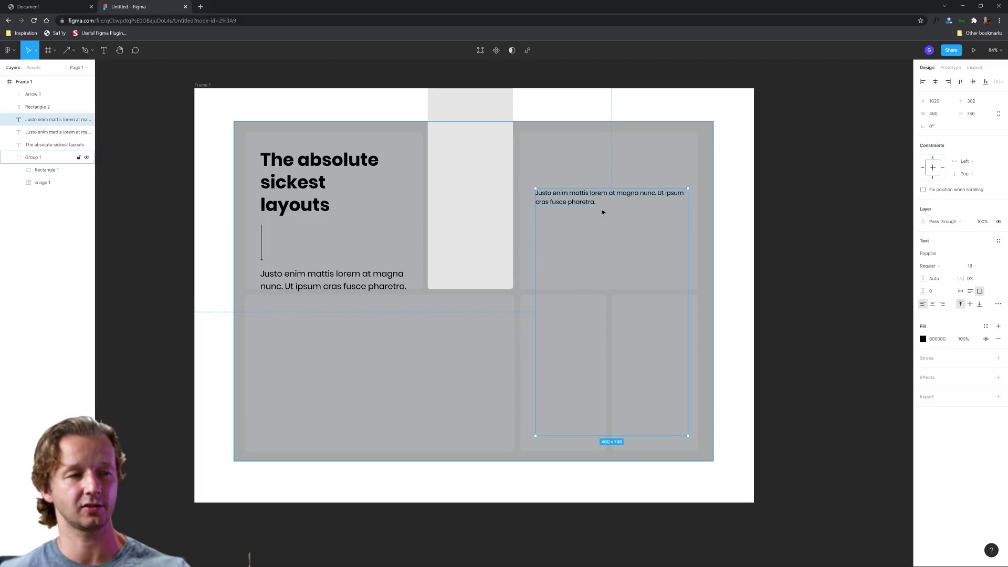
- Fill the right text box using the Lorem ipsum plugin and hide the grey panel group
right_click(183, 160)
mouse_move(210, 211)
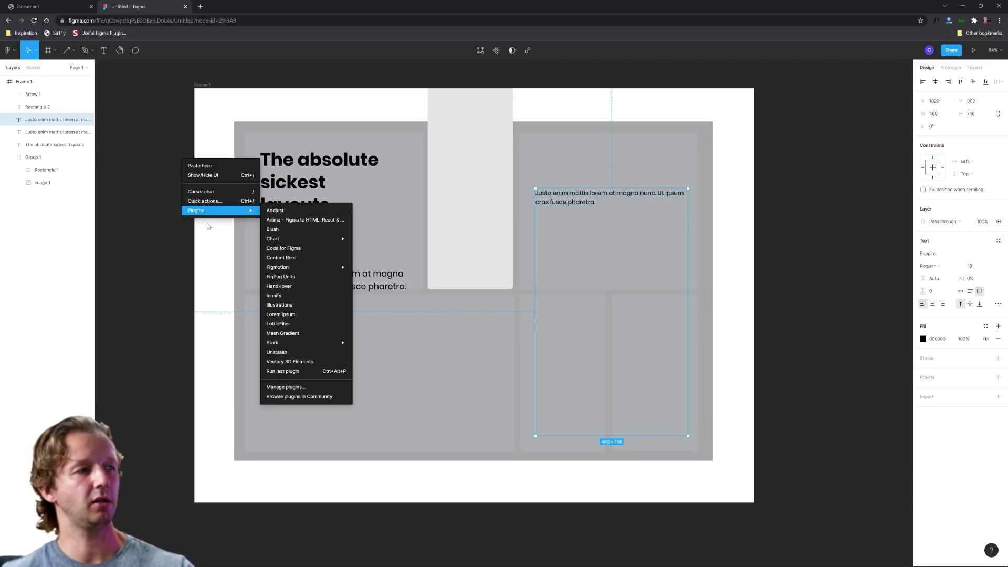
click(299, 315)
click(783, 302)
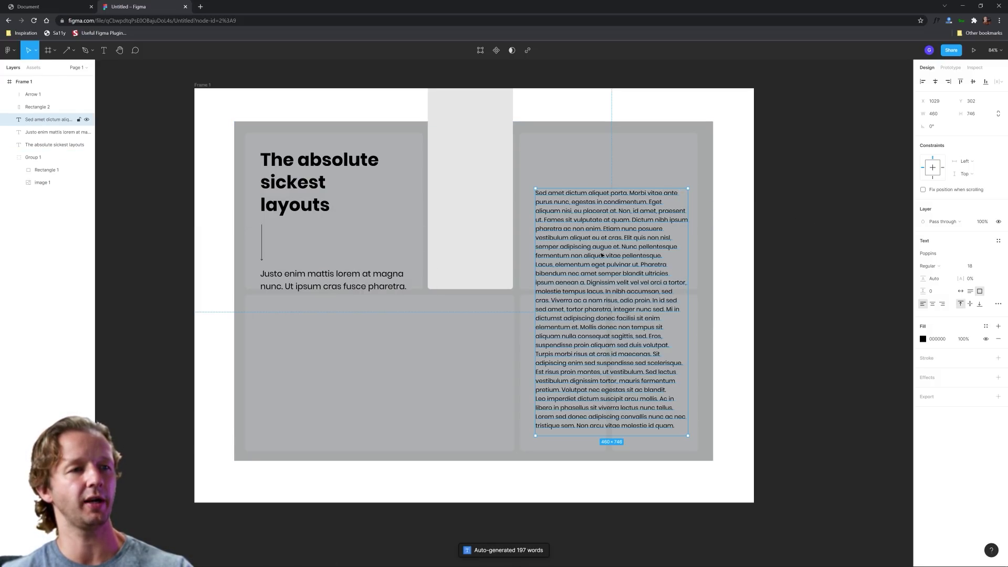
click(812, 267)
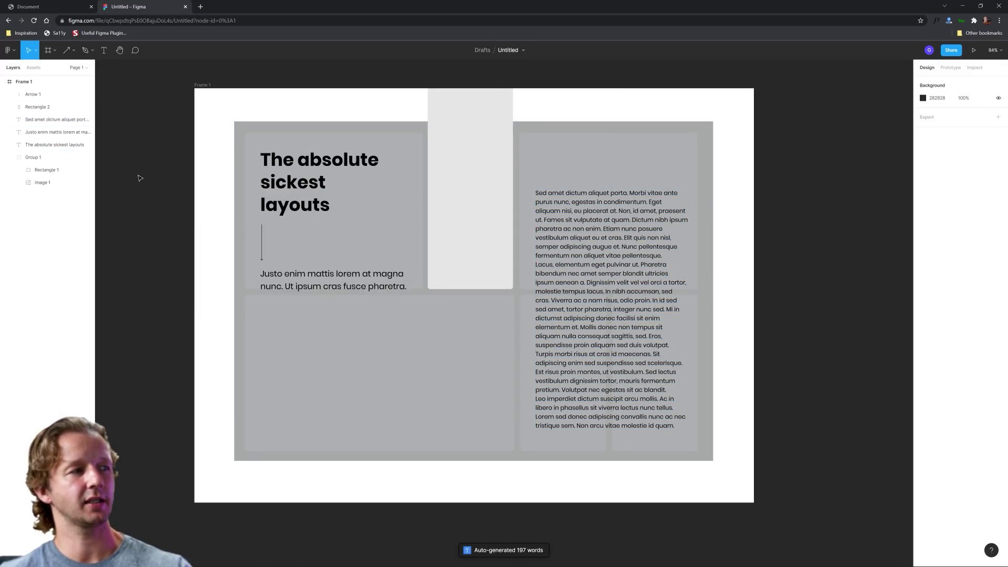
click(86, 159)
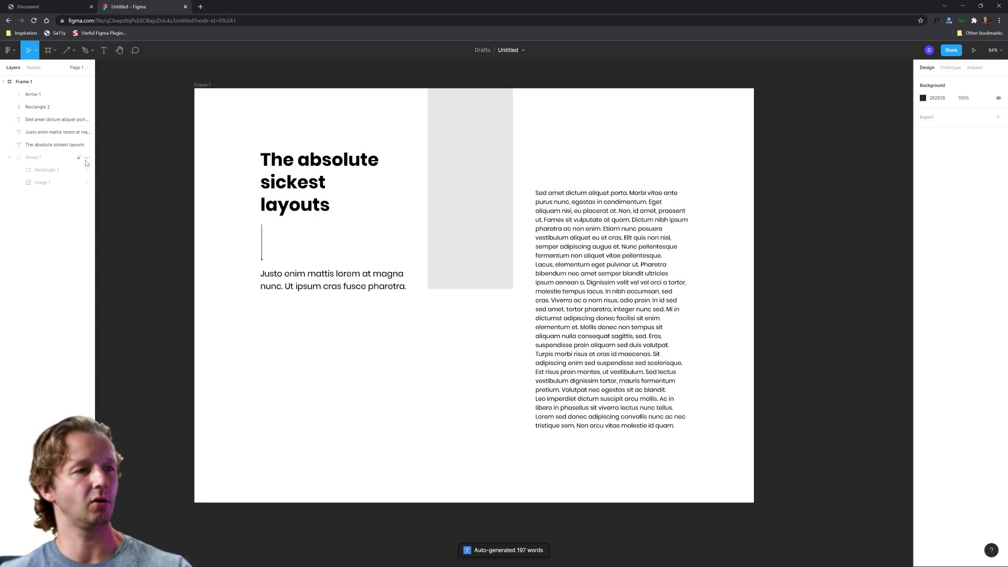
- Break the generated text into paragraphs at Dictum, Lacus, Dignissim and Eros
double_click(639, 258)
click(646, 237)
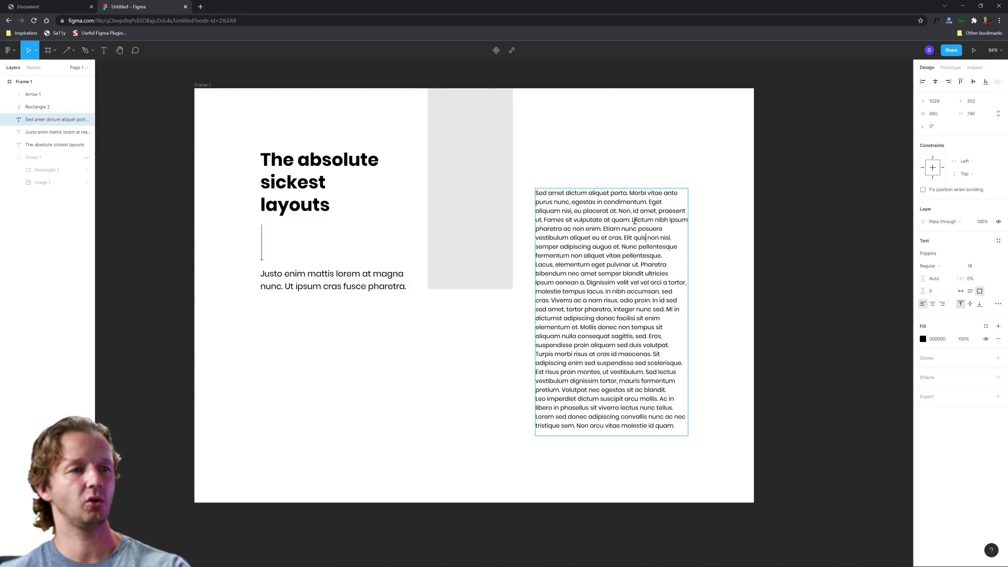
key(Return)
key(Return)
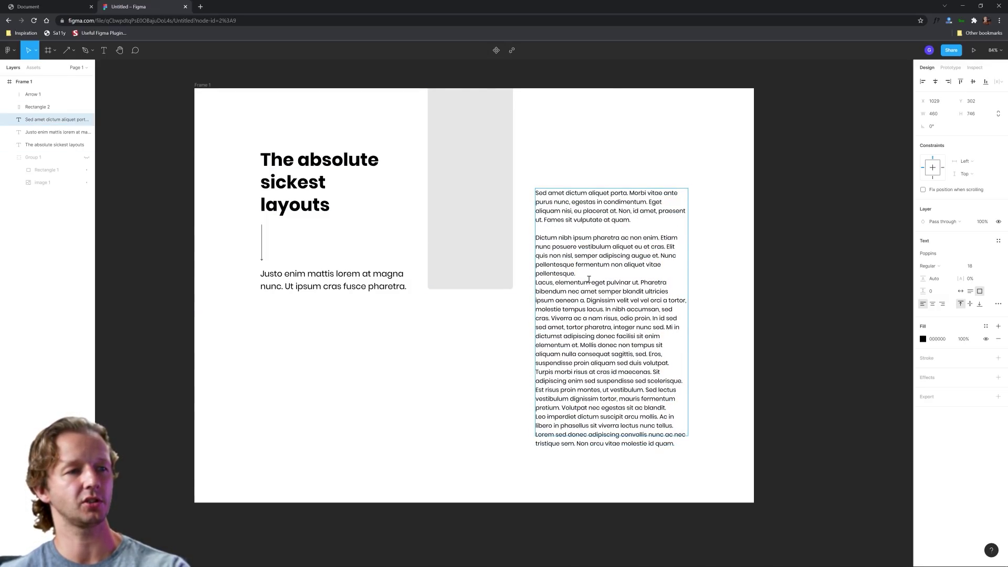
click(585, 274)
key(Return)
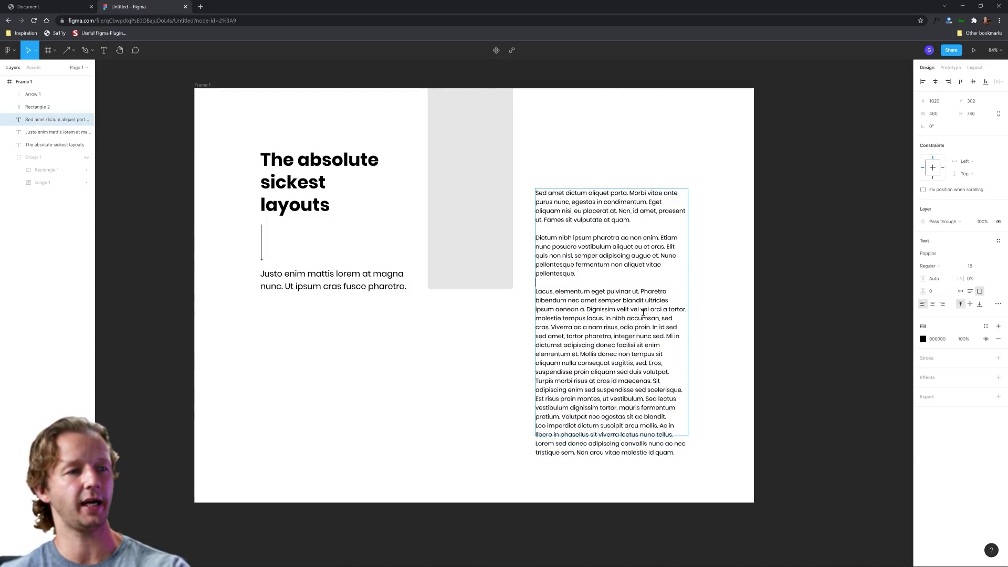
click(586, 310)
key(Return)
key(Return)
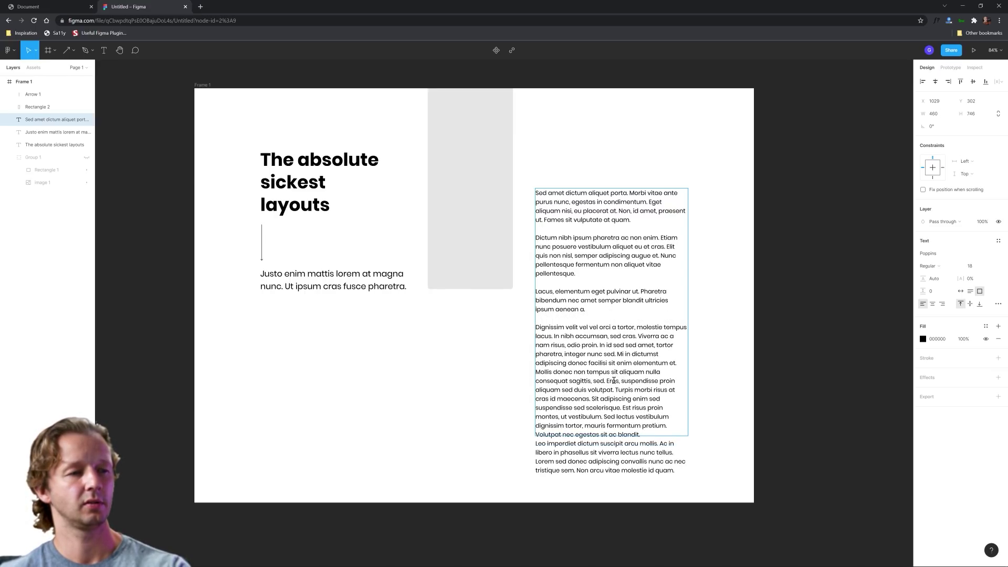
click(607, 381)
key(Return)
key(Return)
- Delete the excess trailing filler text and finish editing
drag(544, 402, 745, 520)
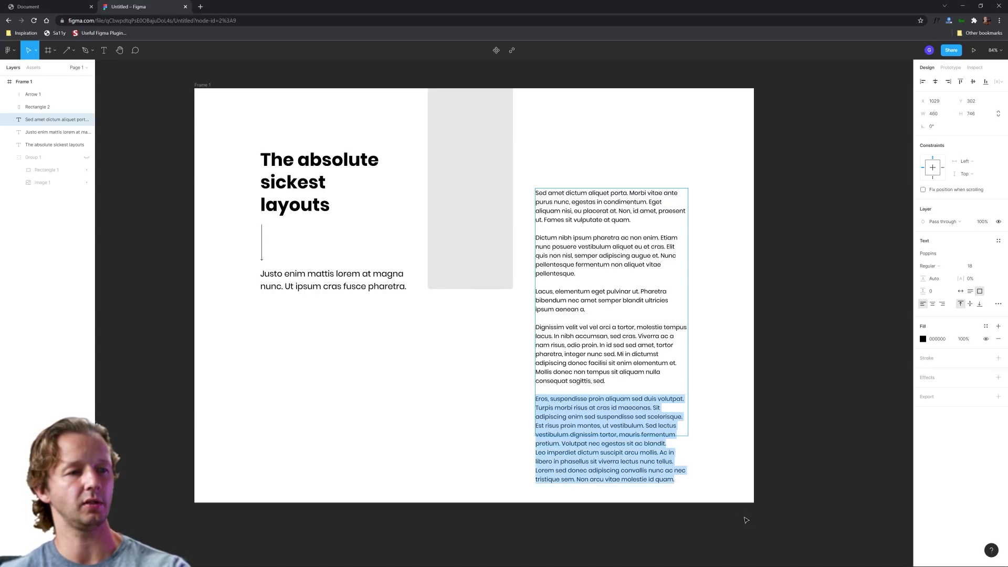
key(BackSpace)
key(Escape)
click(806, 363)
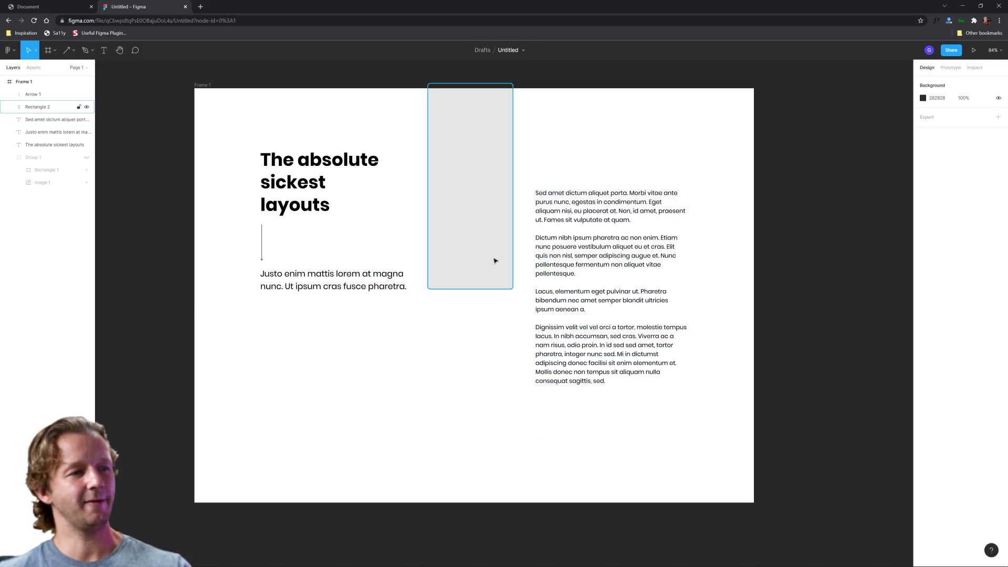
- Set both body text blocks, left and right, to font size 18
click(599, 303)
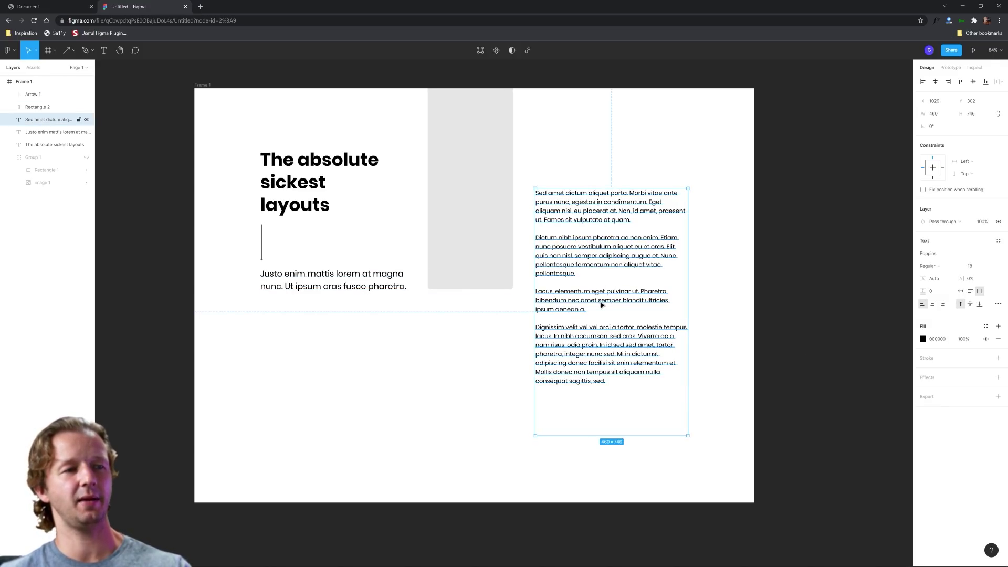
shift+click(351, 276)
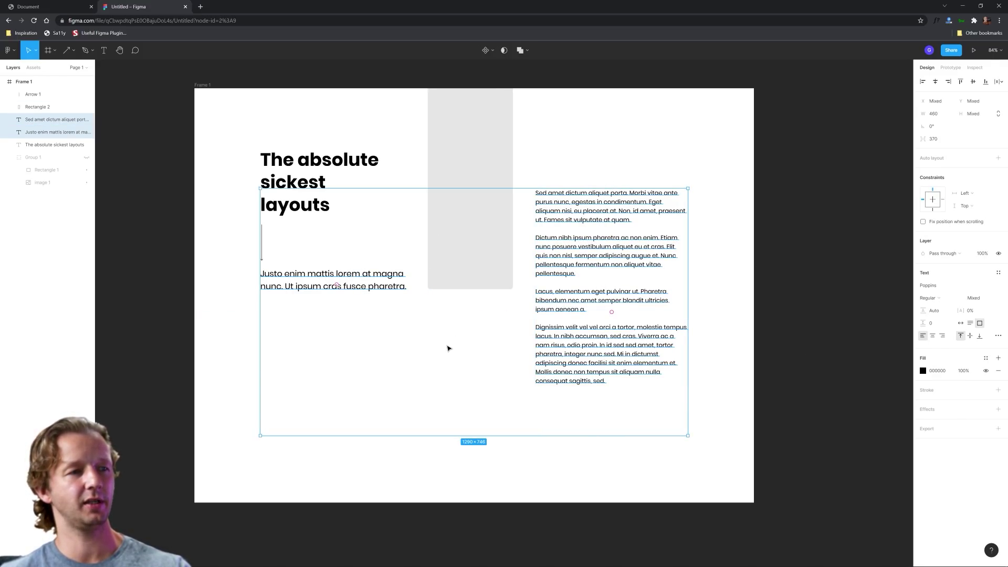
click(595, 265)
shift+click(369, 292)
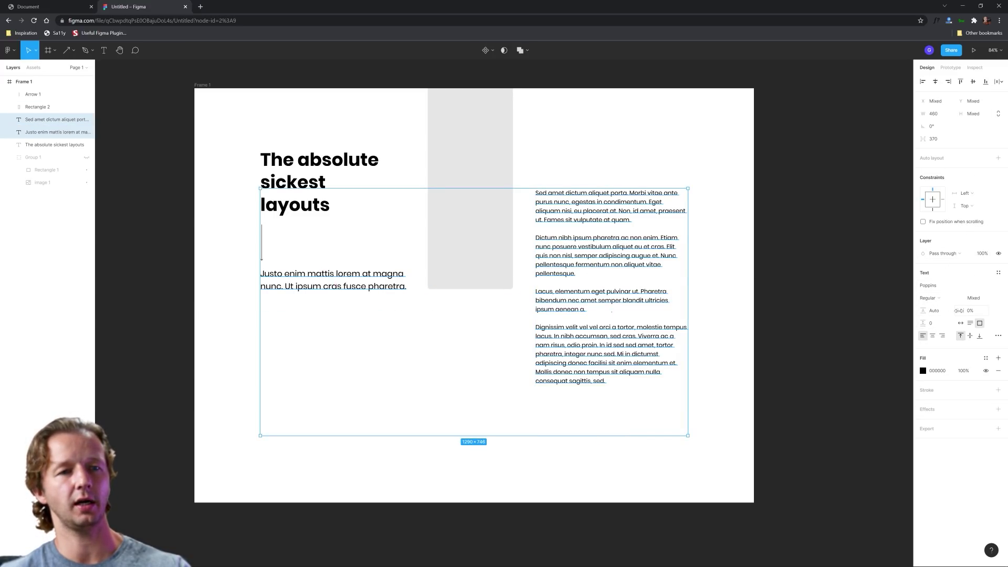
click(973, 299)
text(18)
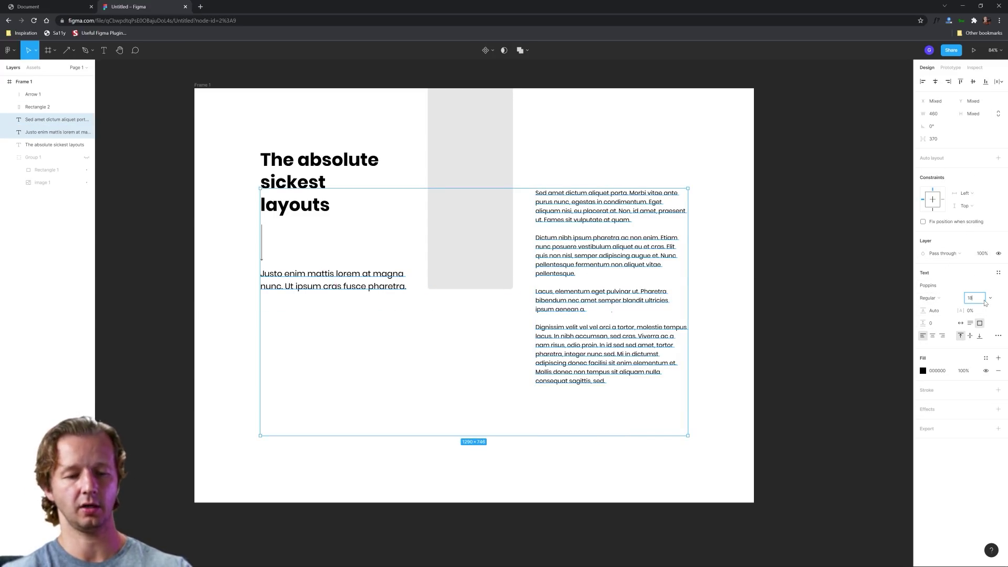
key(Return)
- Move the right paragraph block slightly lower
click(740, 281)
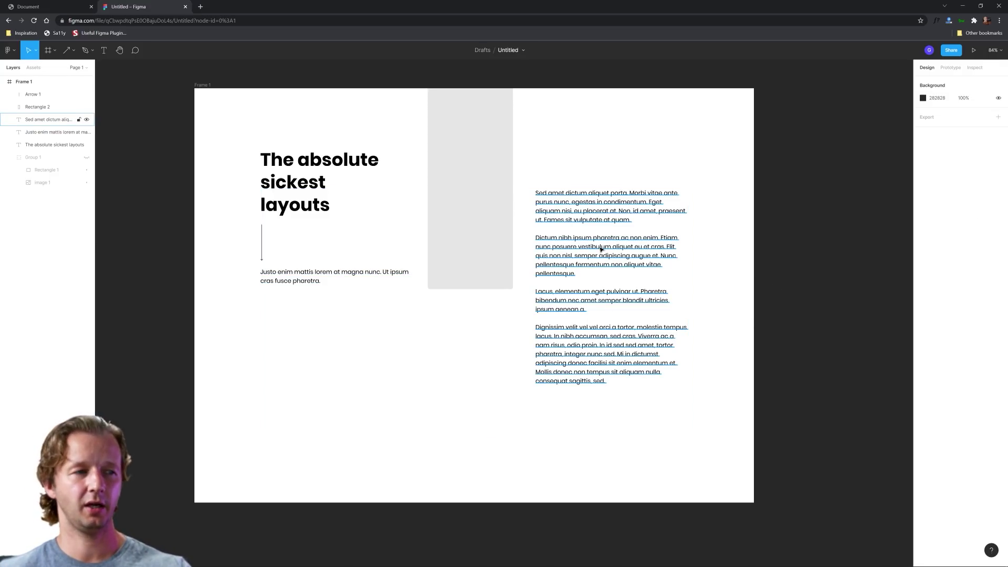
drag(601, 249, 601, 263)
click(796, 262)
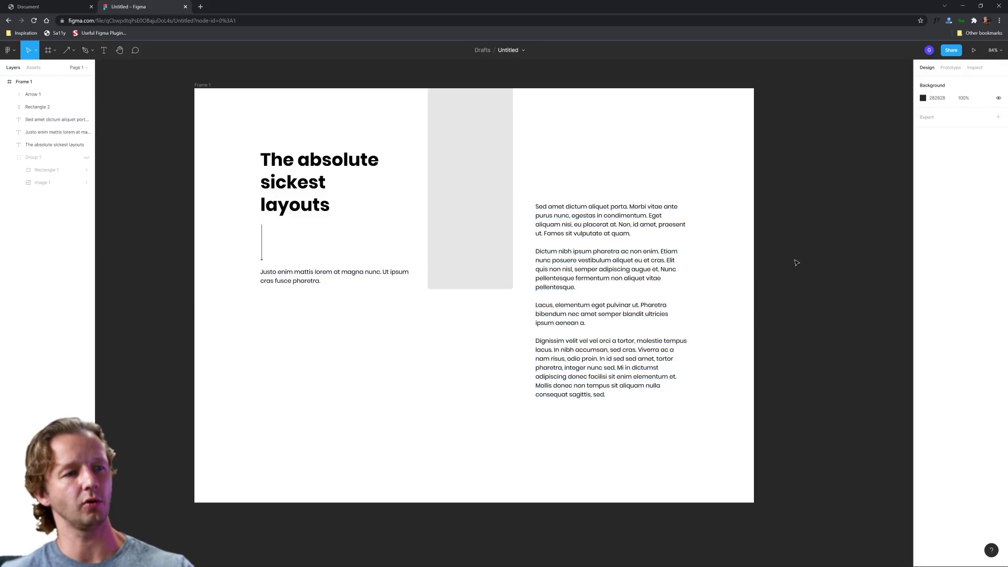
- Give both text blocks a line height of 30
click(634, 257)
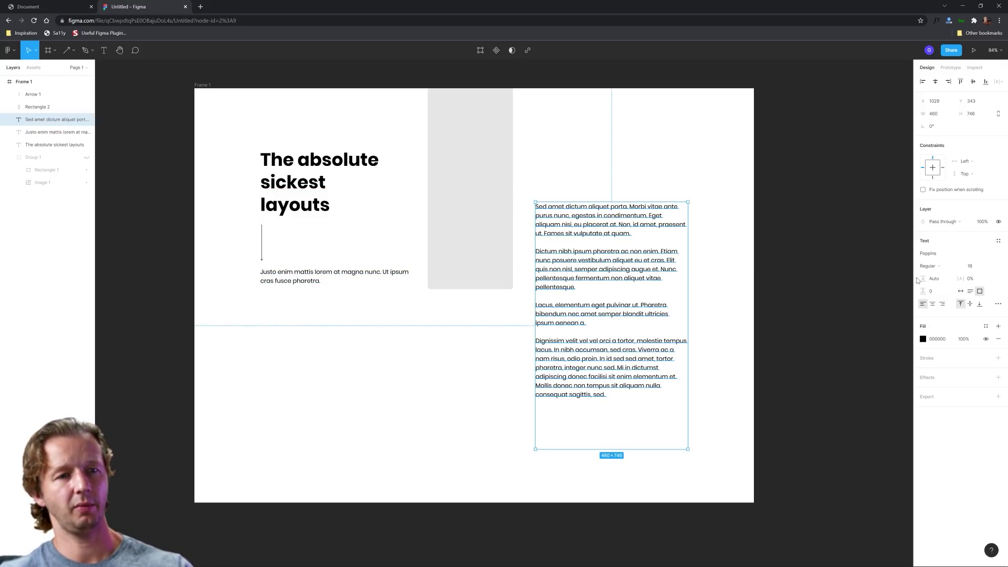
shift+click(339, 272)
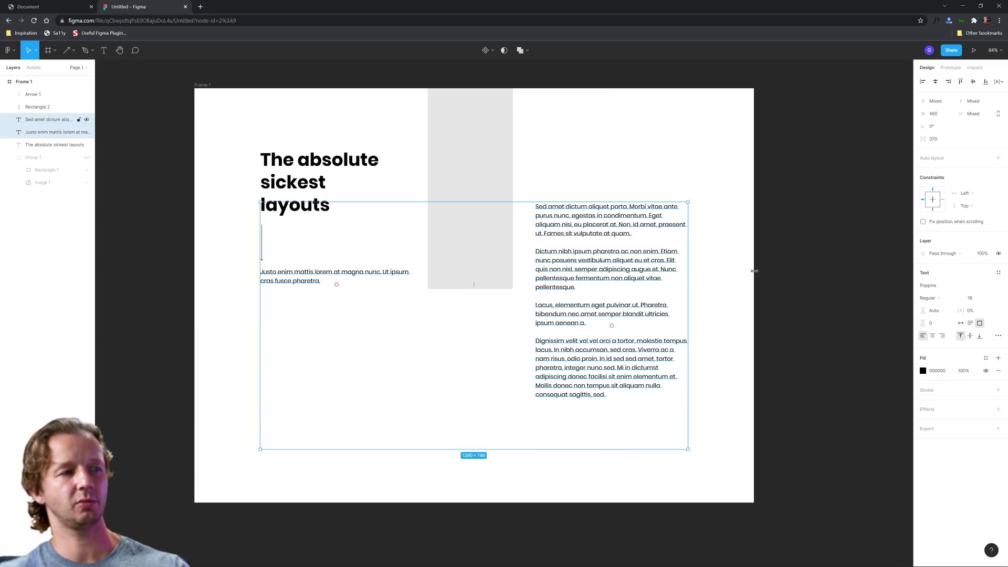
click(940, 311)
key(Up)
key(Up)
key(Up)
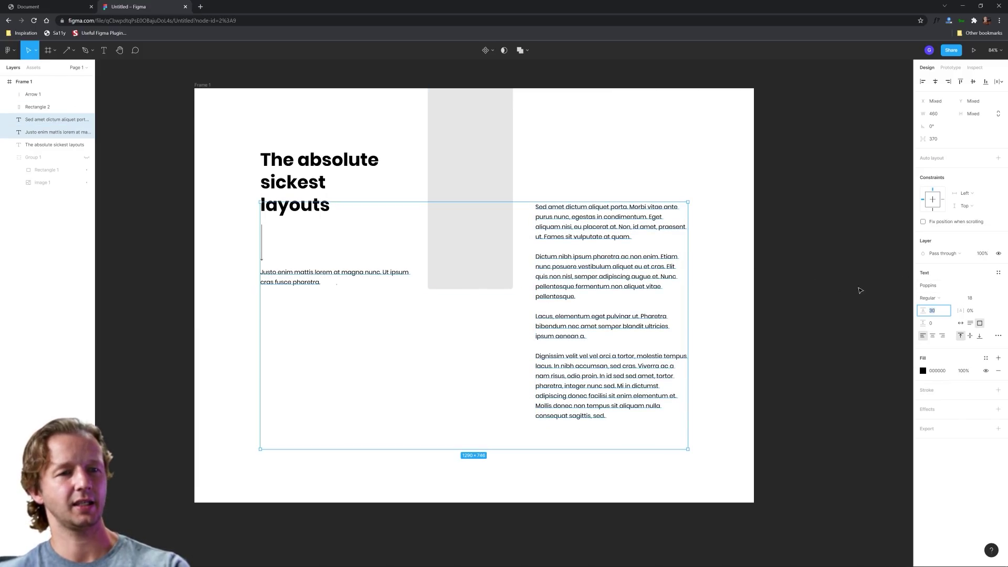
click(772, 353)
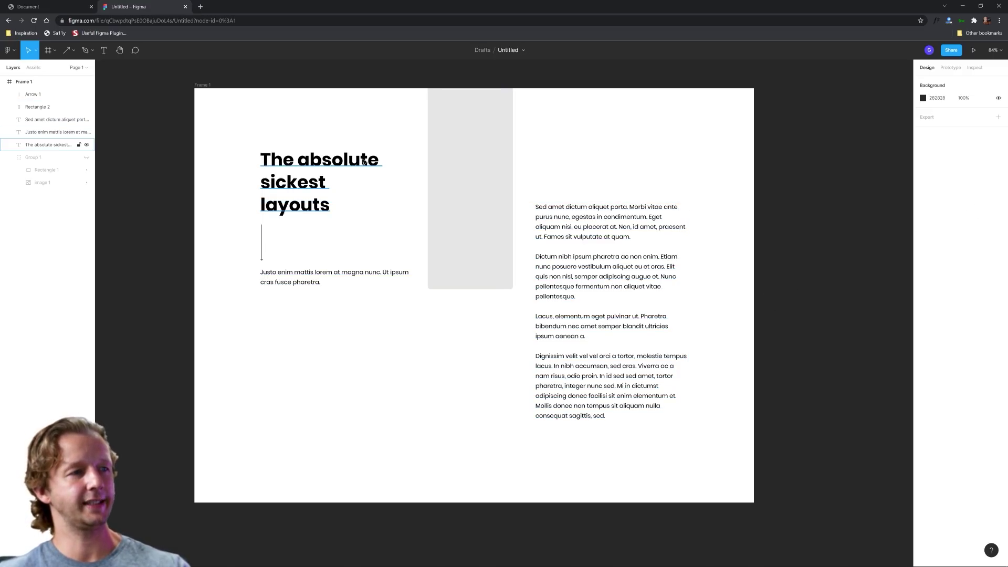
drag(533, 154, 643, 192)
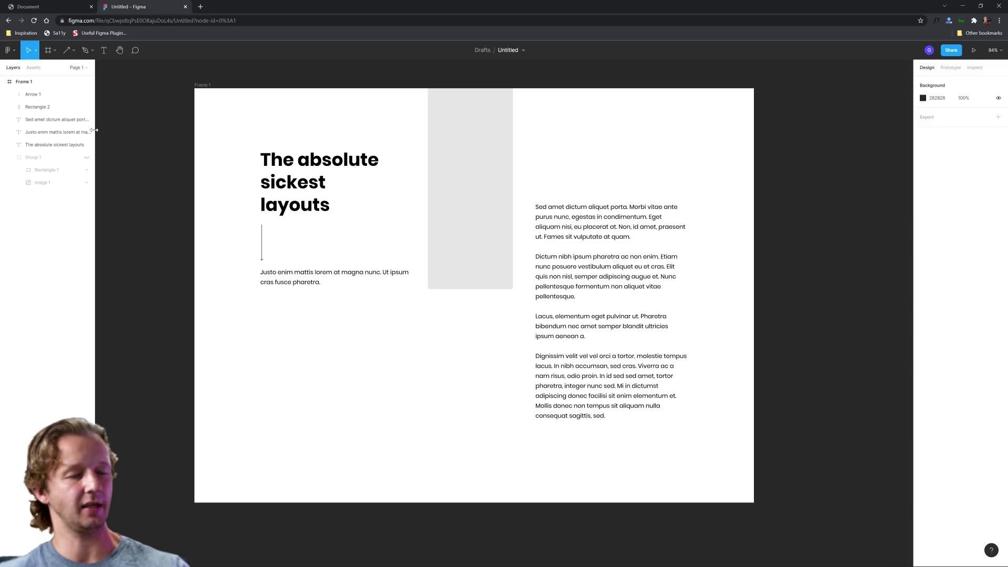
key(shift+r)
drag(525, 86, 585, 149)
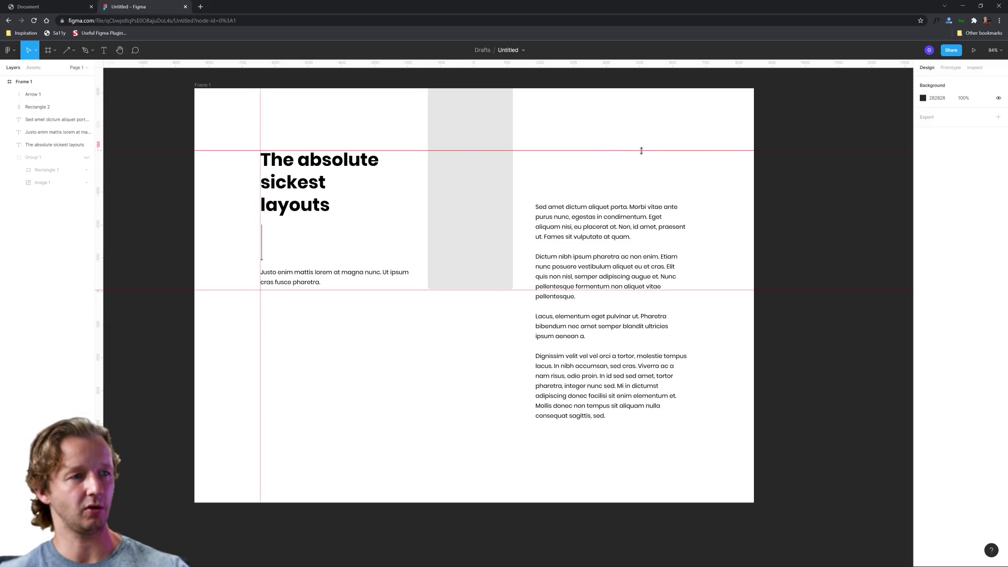
drag(535, 160, 674, 187)
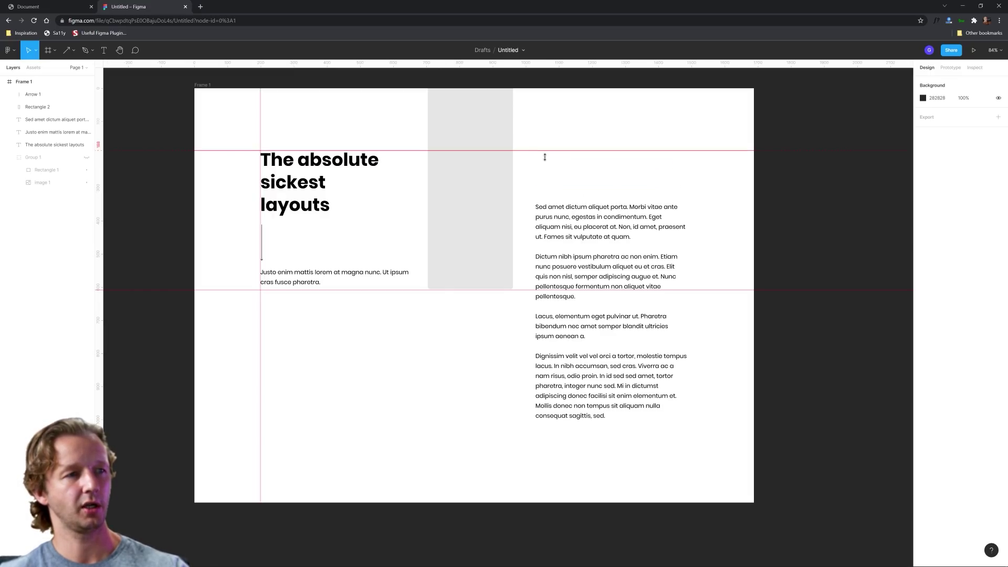
drag(545, 151, 691, 191)
key(ctrl+z)
key(shift+r)
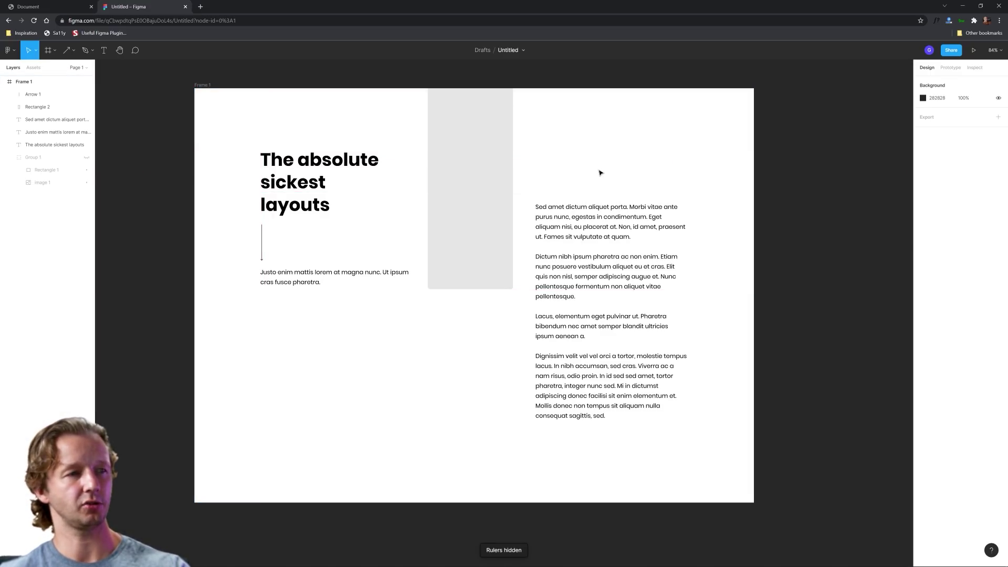
- Duplicate the bold left heading and move the copy into the right column
click(87, 157)
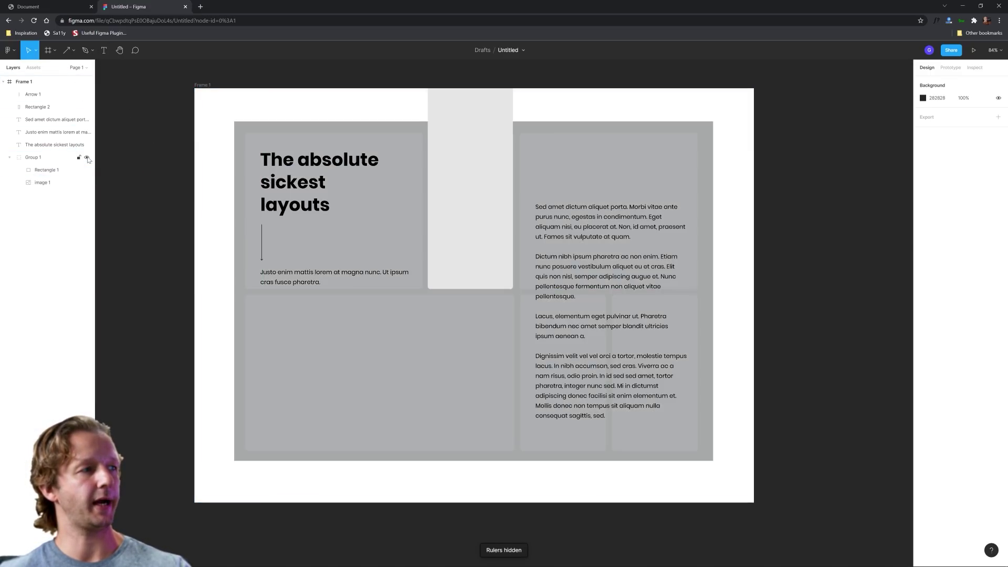
key(t)
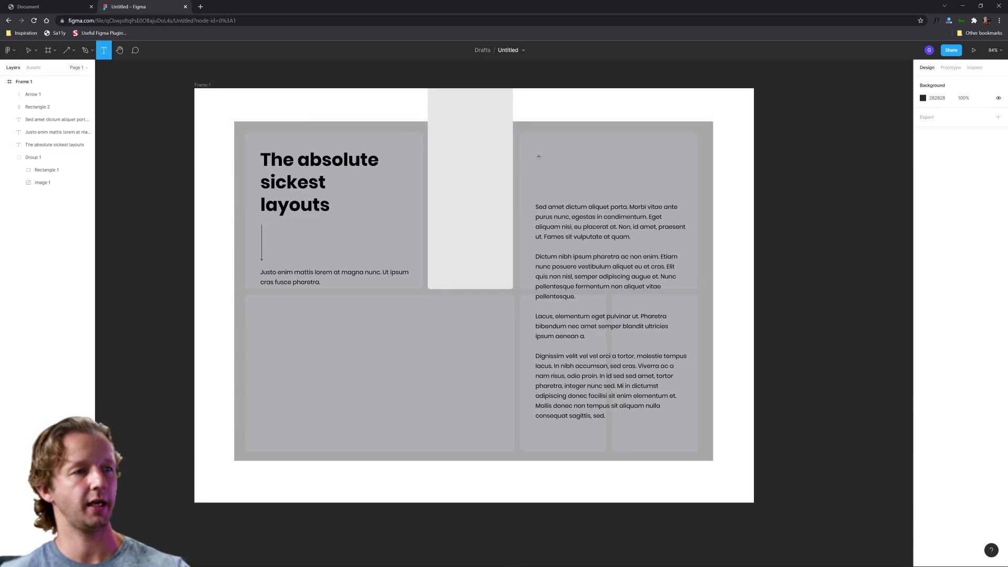
key(v)
click(288, 160)
key(ctrl+d)
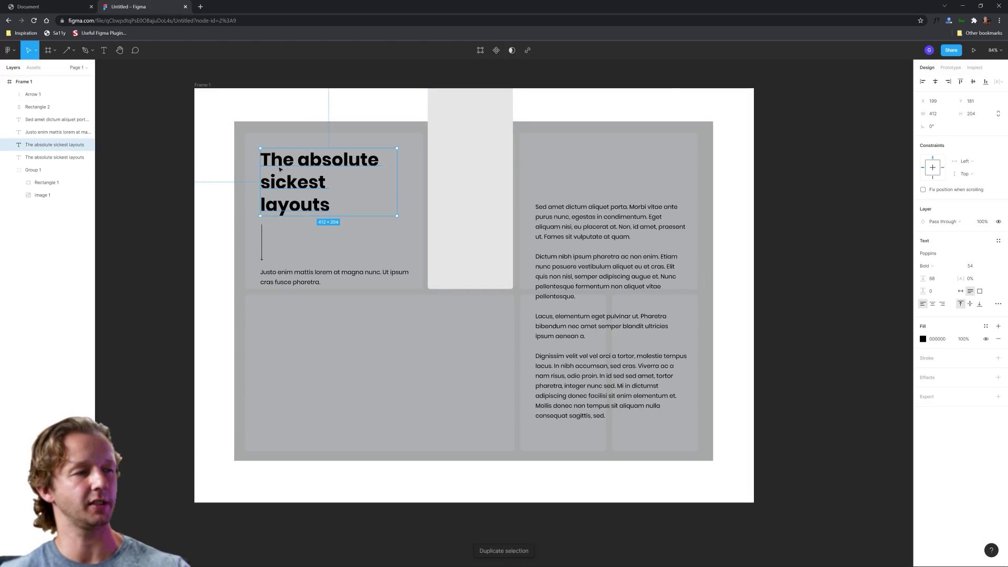
drag(285, 166, 548, 173)
- Retype the copied heading as 'Oranges Gone Wild' and hide the grey placeholder group
double_click(564, 182)
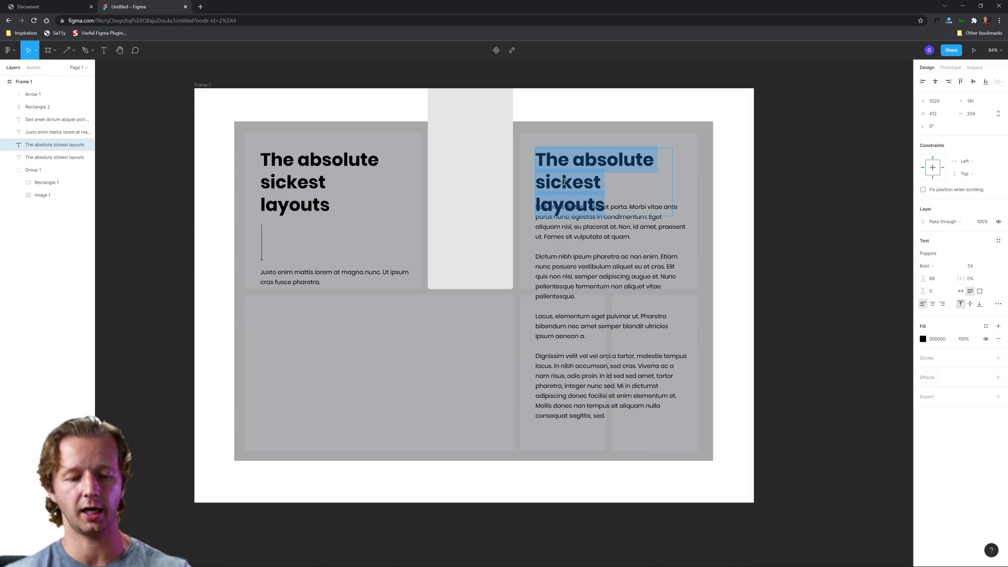
text(Oranges )
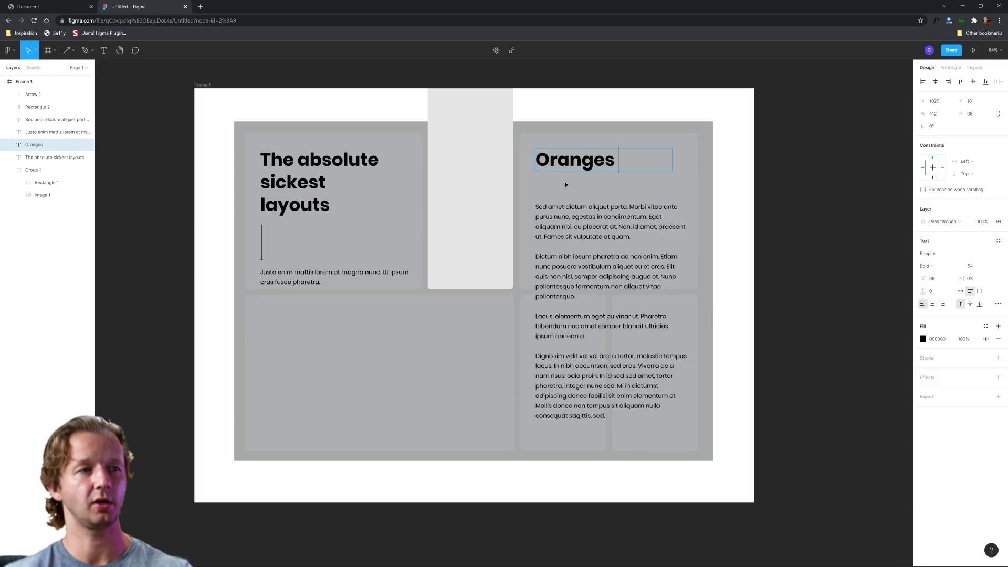
text(Gone Wild)
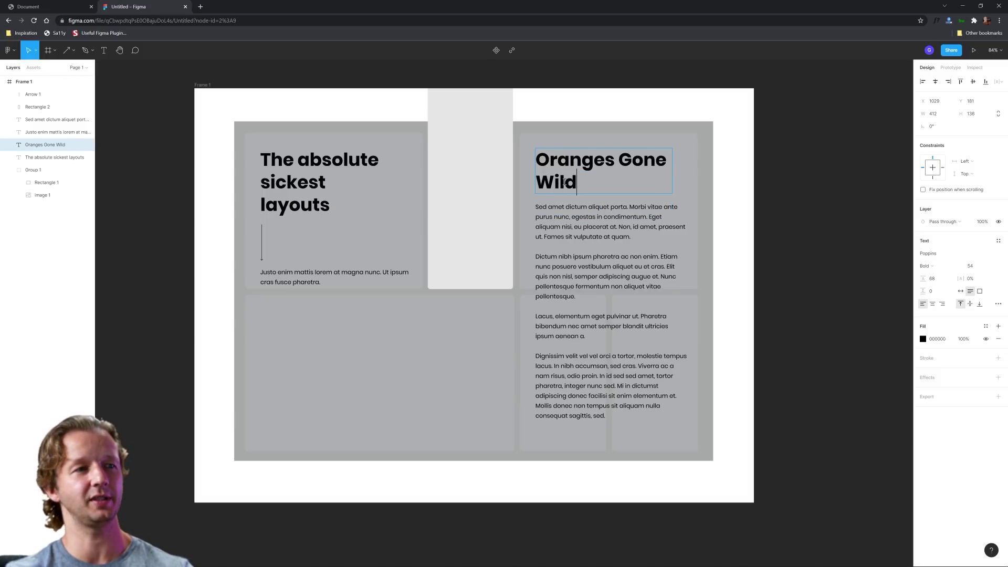
key(Escape)
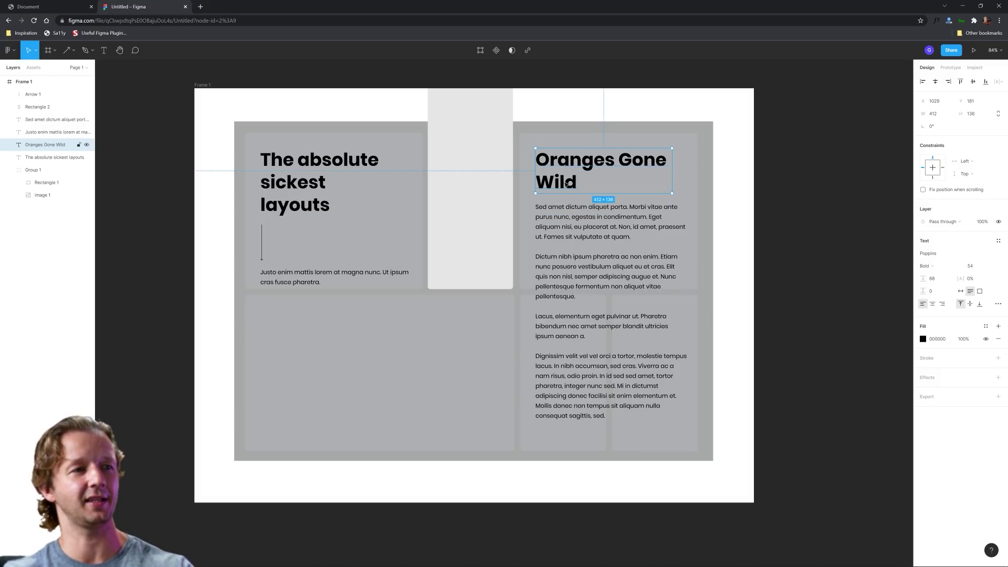
click(770, 185)
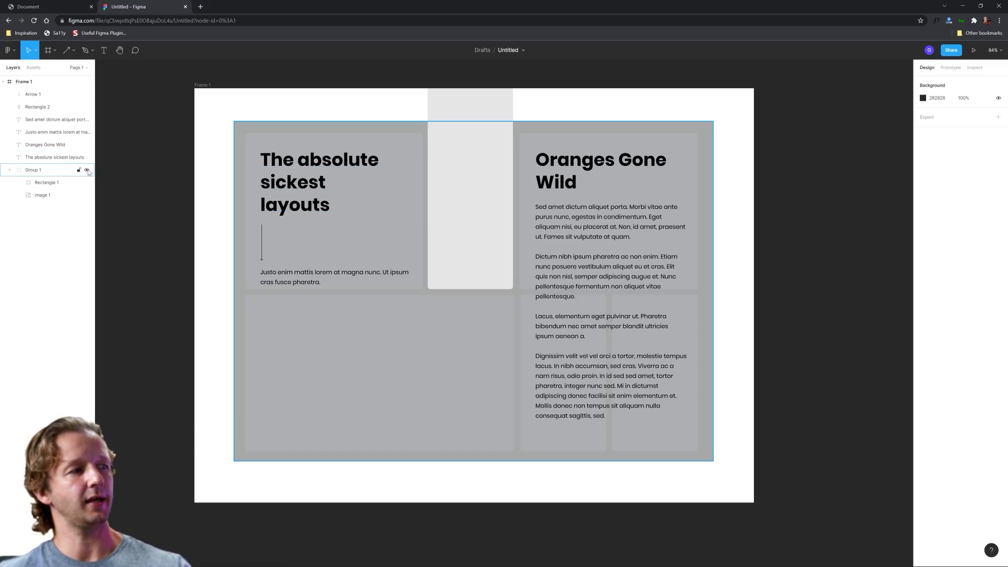
click(87, 170)
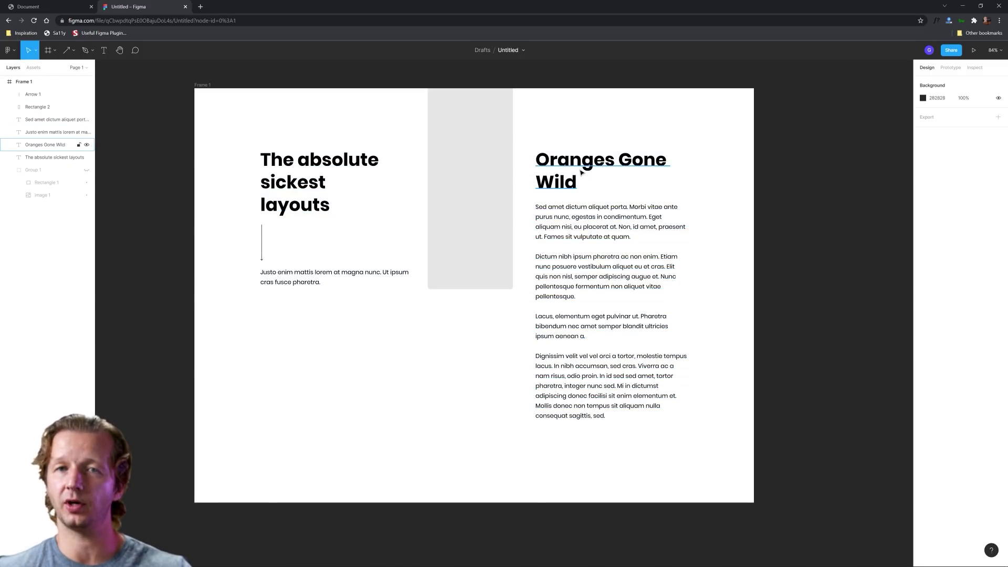
- Change the Oranges Gone Wild heading's font weight to ExtraLight
click(582, 173)
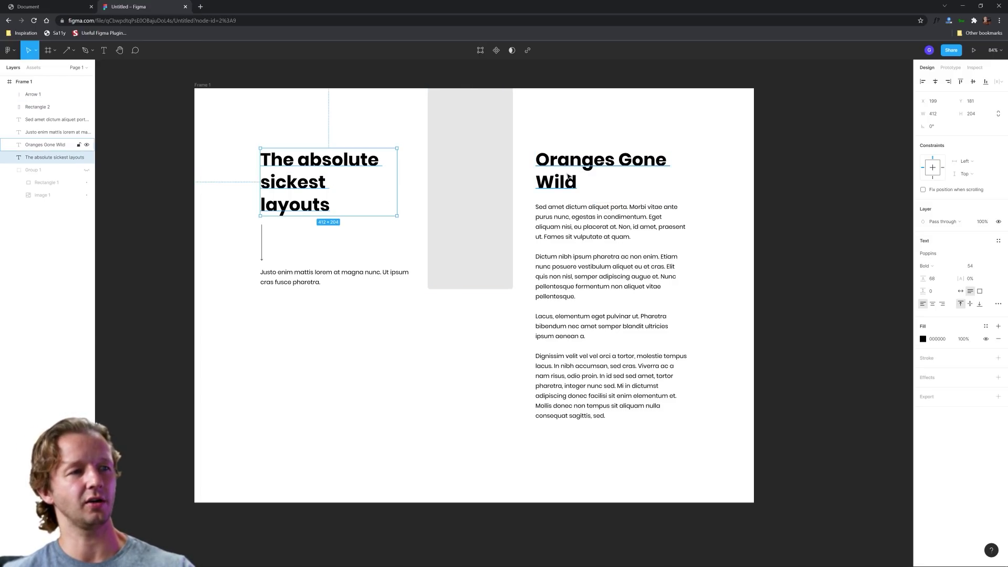
click(321, 180)
click(603, 178)
click(779, 180)
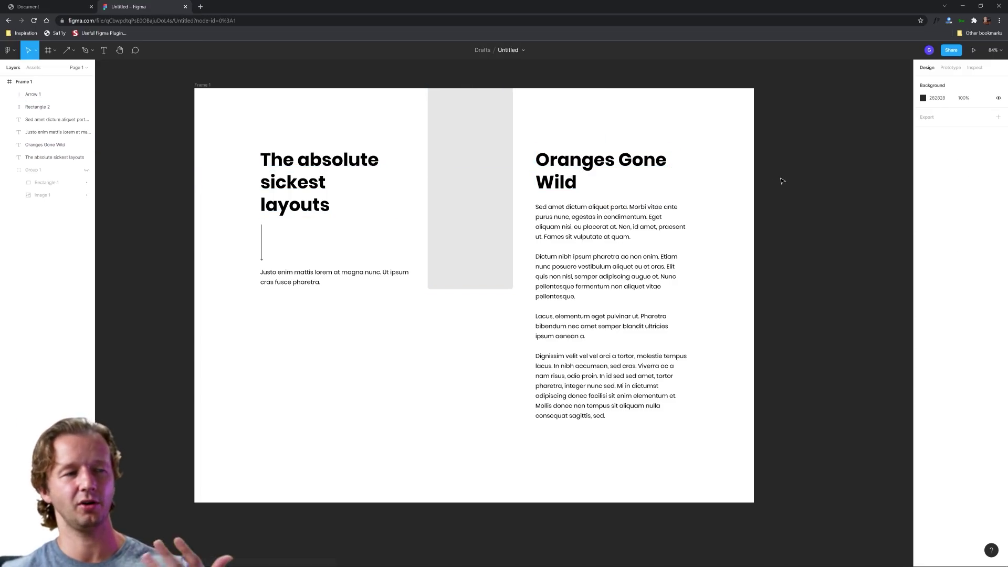
click(589, 180)
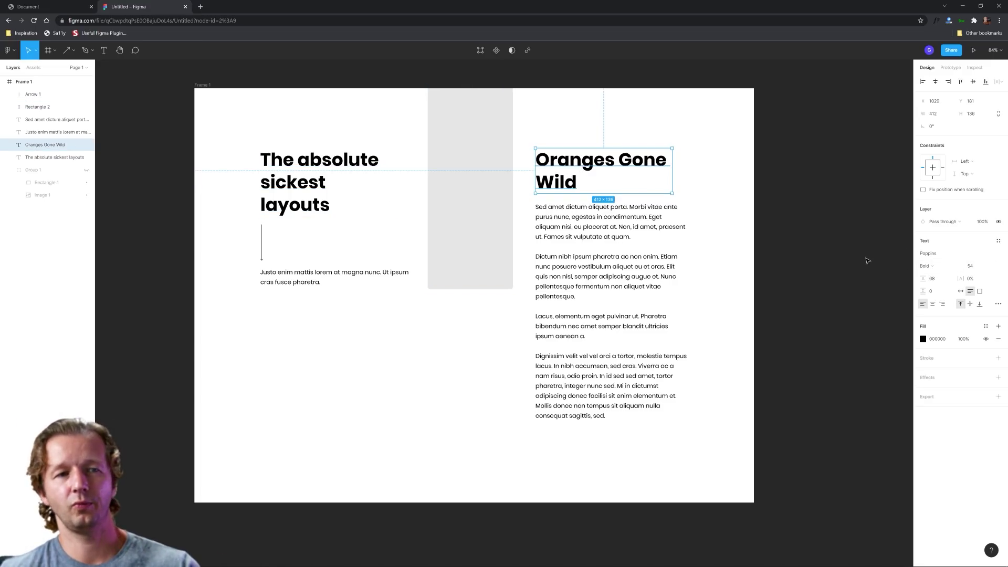
click(956, 266)
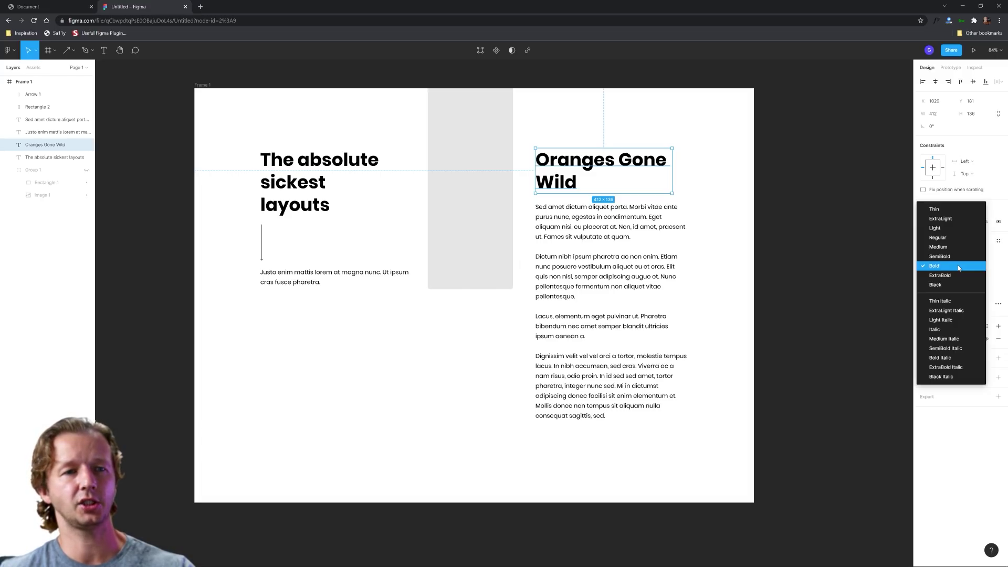
click(939, 225)
key(Escape)
- Widen the heading onto a single line, bring it to front, and shift it slightly right
click(604, 169)
click(716, 180)
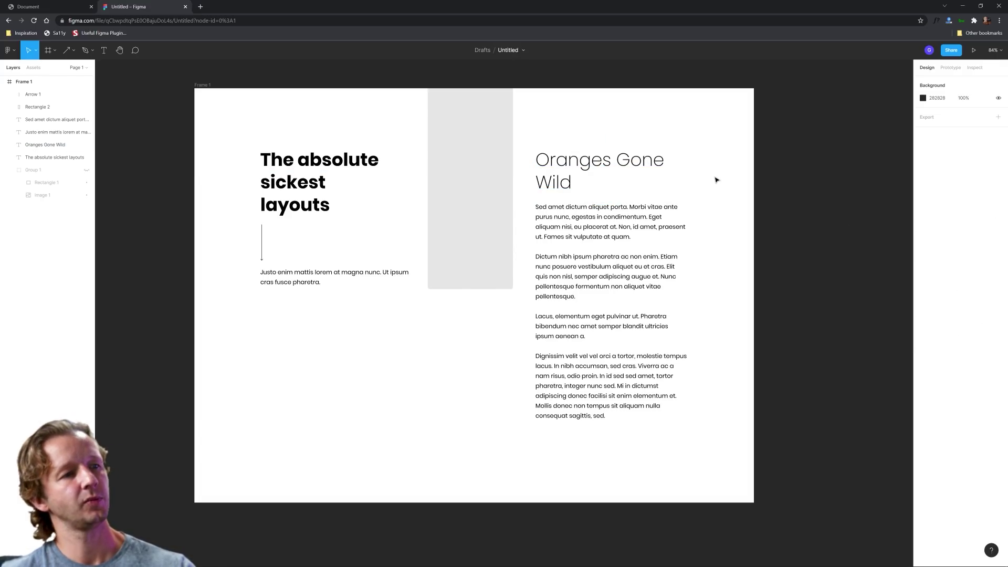
click(323, 181)
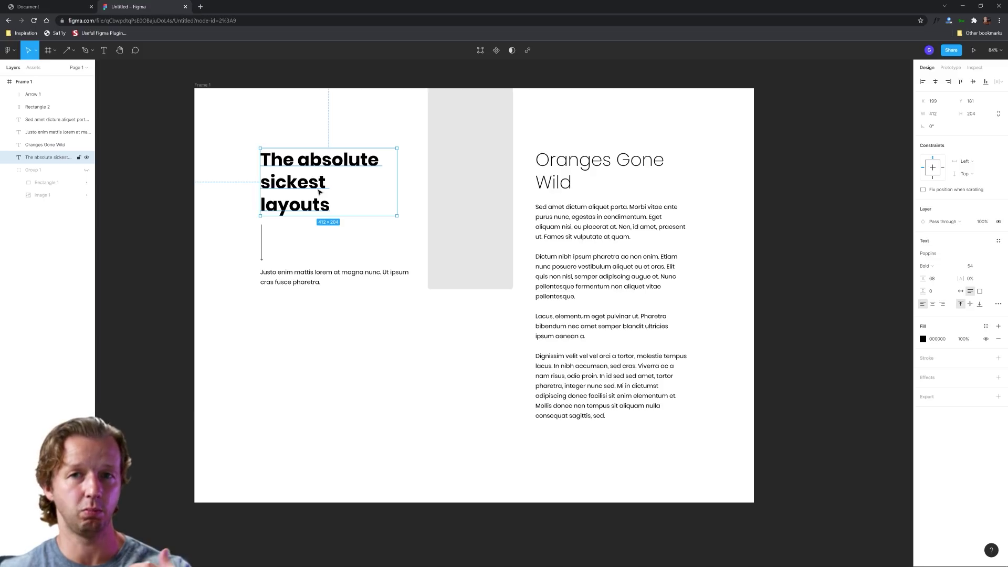
click(352, 238)
click(541, 181)
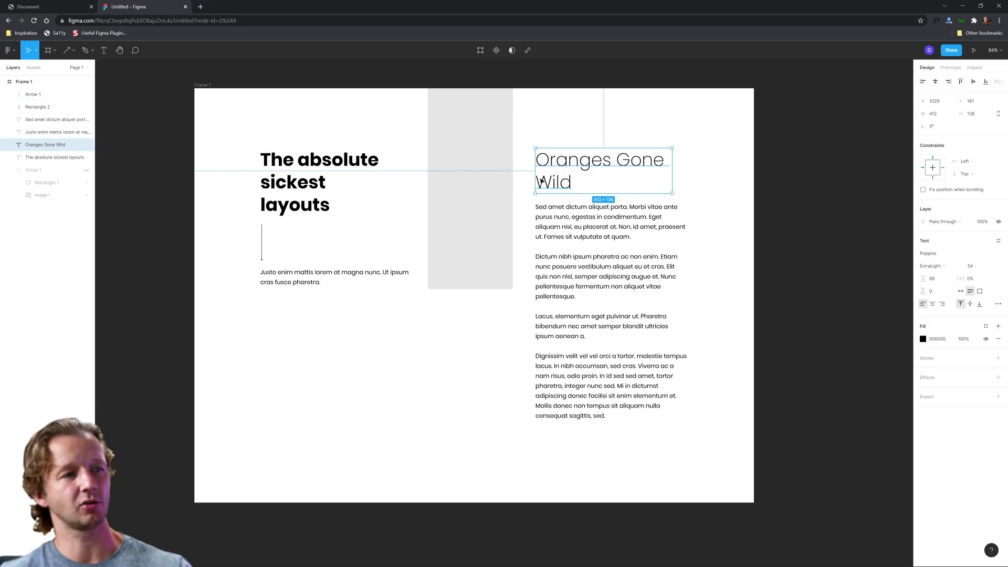
drag(534, 181, 444, 181)
right_click(534, 161)
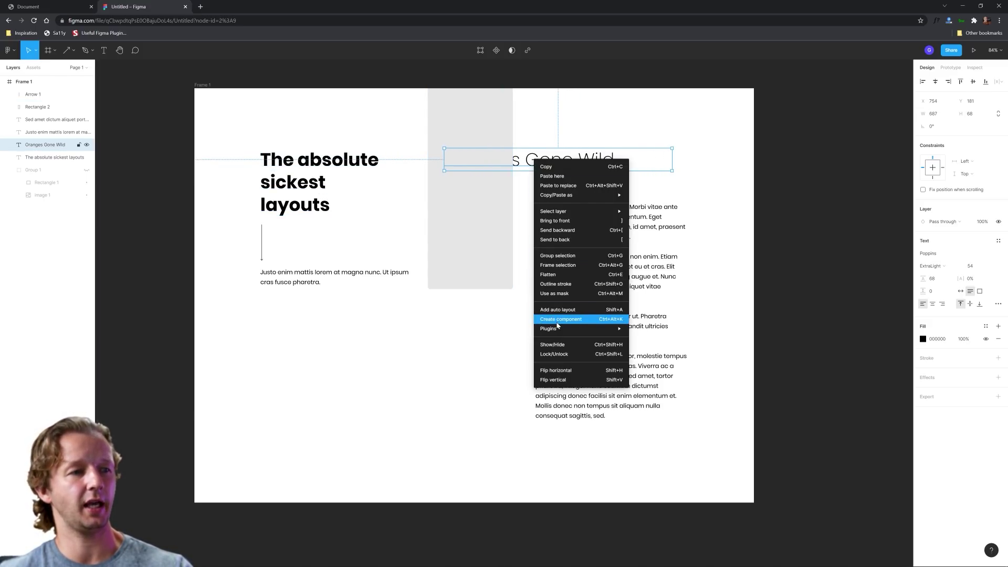
click(559, 220)
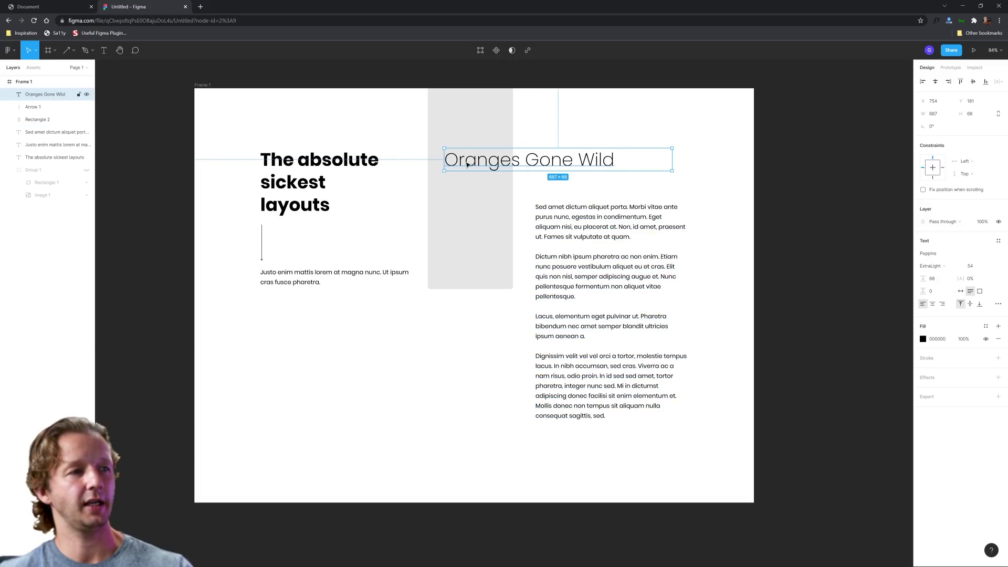
drag(471, 163, 480, 162)
- Set the Oranges Gone Wild heading's font size to 72
click(504, 134)
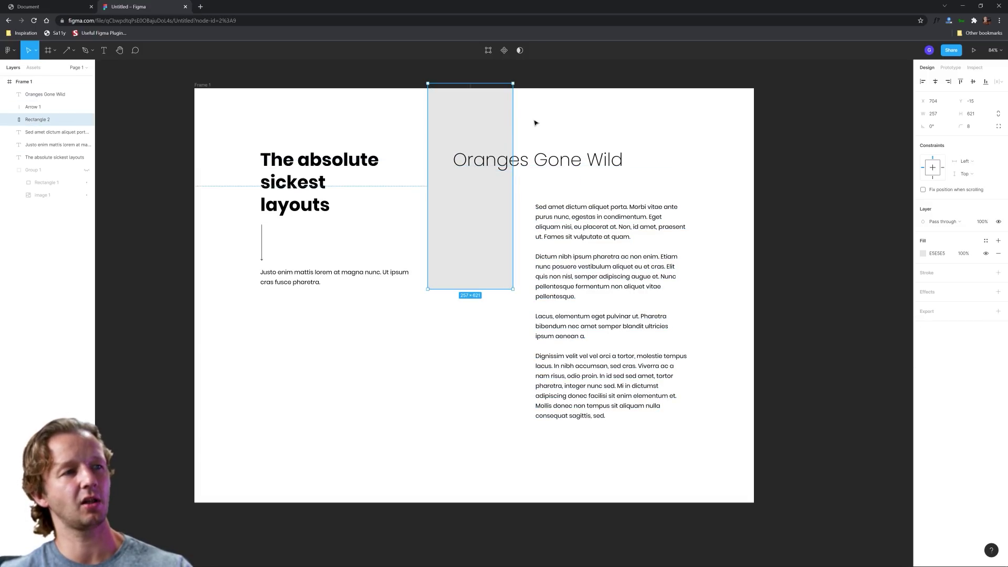
click(572, 129)
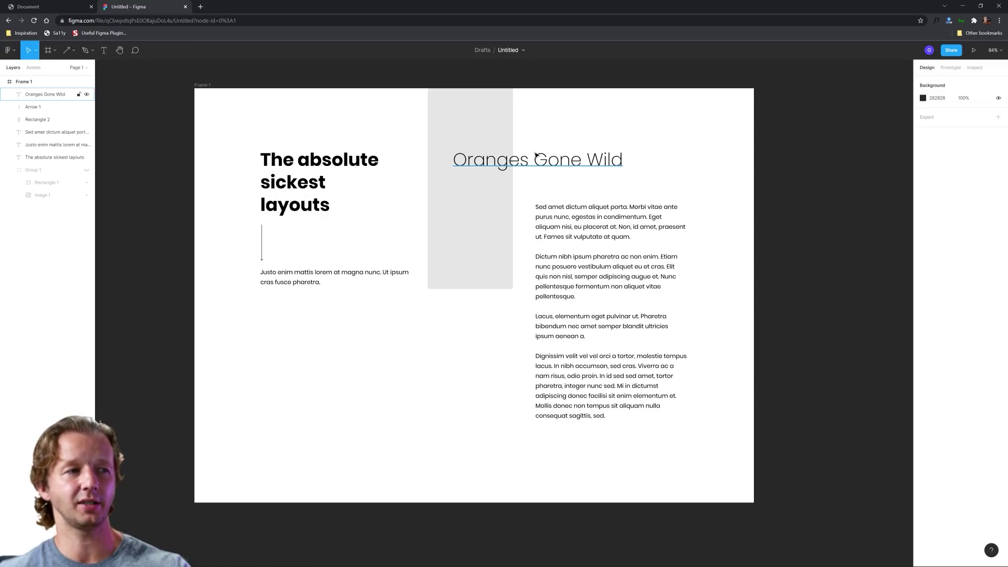
click(556, 159)
click(772, 209)
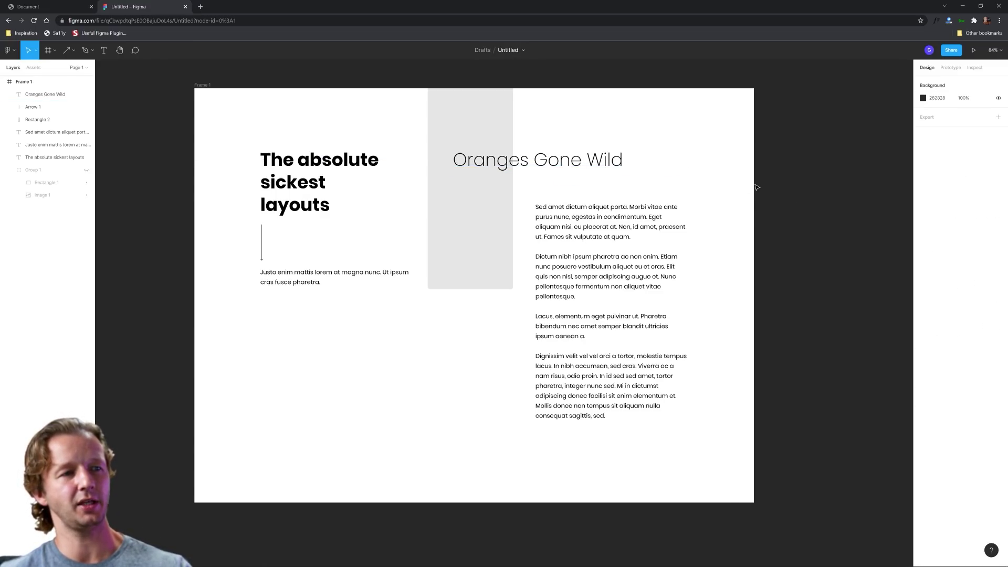
drag(629, 160, 684, 161)
click(975, 266)
text(55)
key(Return)
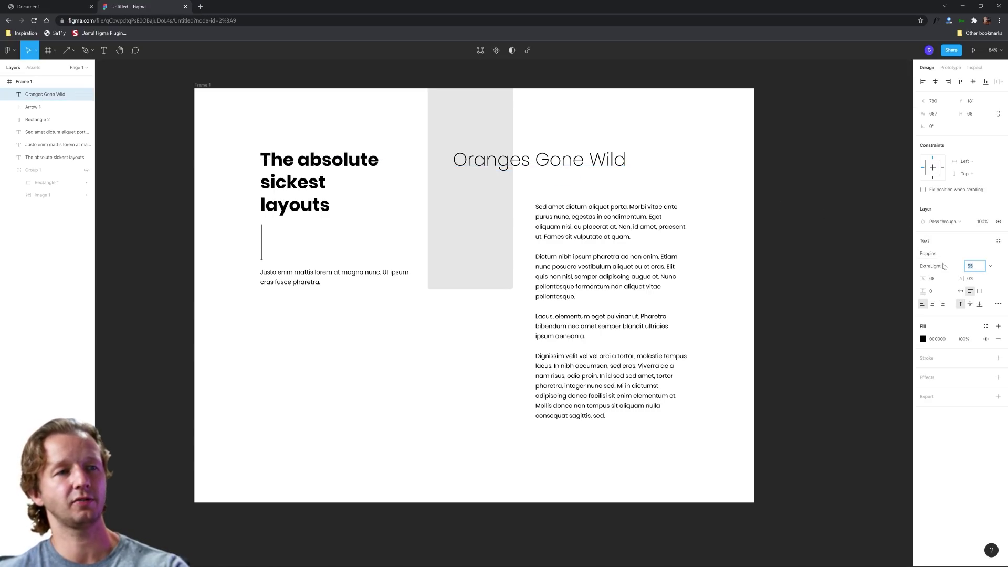
key(Up)
key(Up)
key(Up)
key(Up)
key(Up)
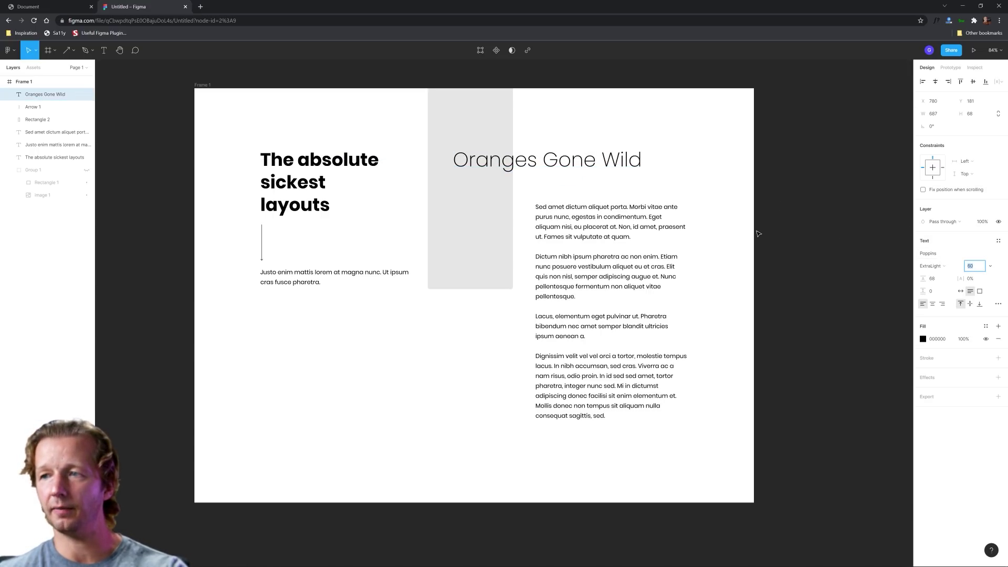
key(Up)
key(Up)
key(Up)
key(Up)
key(Up)
key(Up)
key(Up)
key(Up)
key(Up)
key(Up)
key(Up)
key(Up)
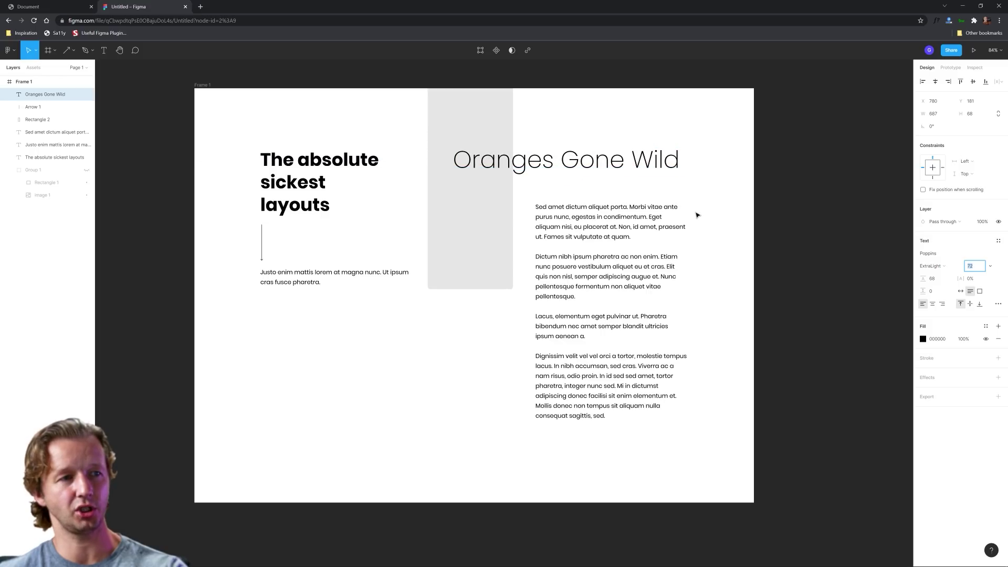
- Widen the heading box to 720 to fit the text and nudge it to y 192
drag(682, 166, 692, 195)
click(679, 184)
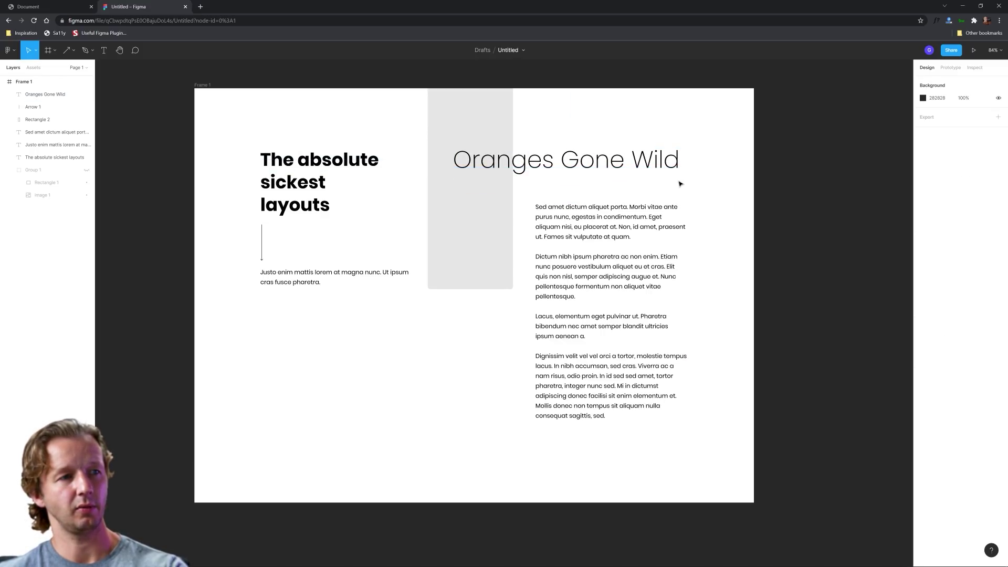
drag(612, 177, 611, 182)
key(Up)
key(Up)
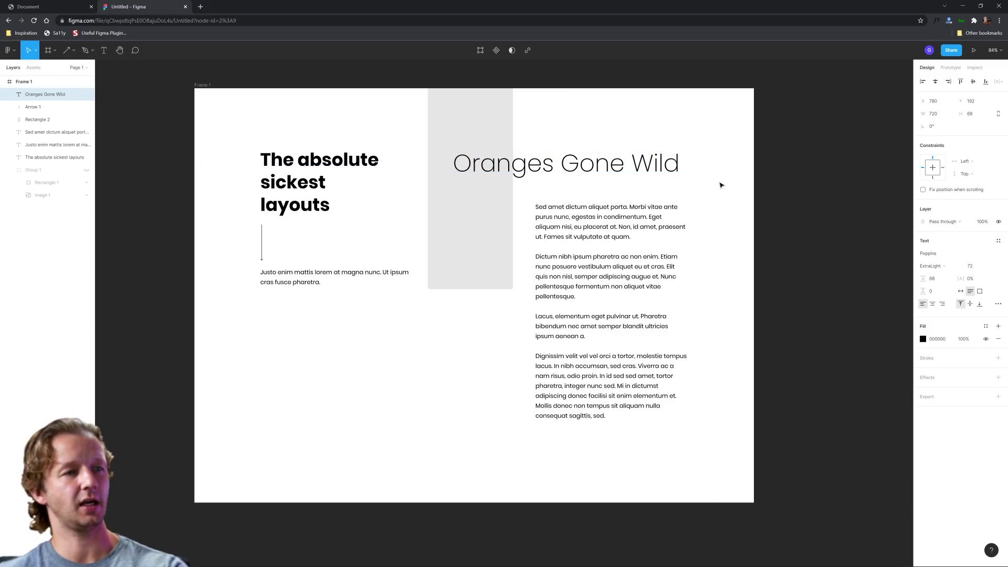
click(733, 213)
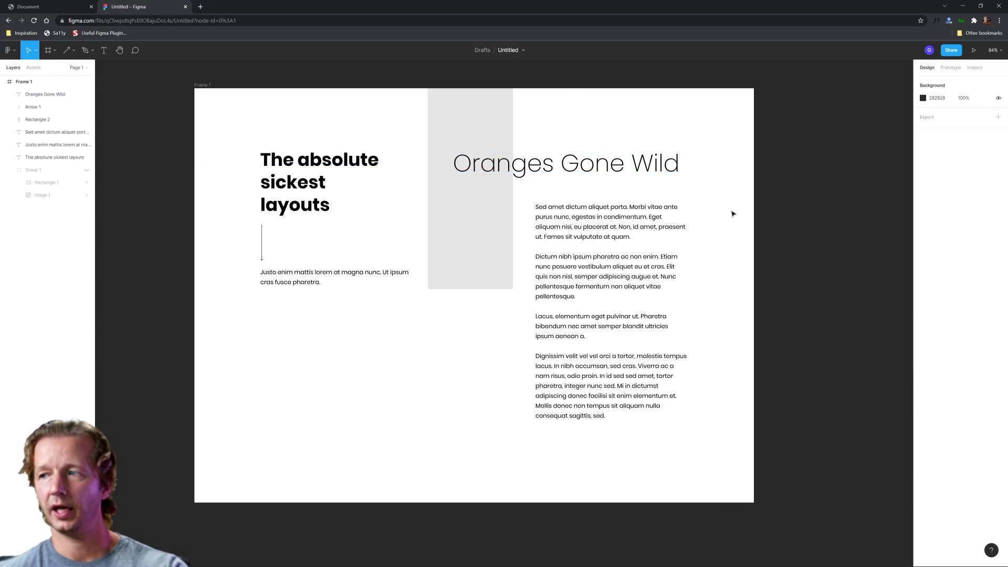
click(650, 247)
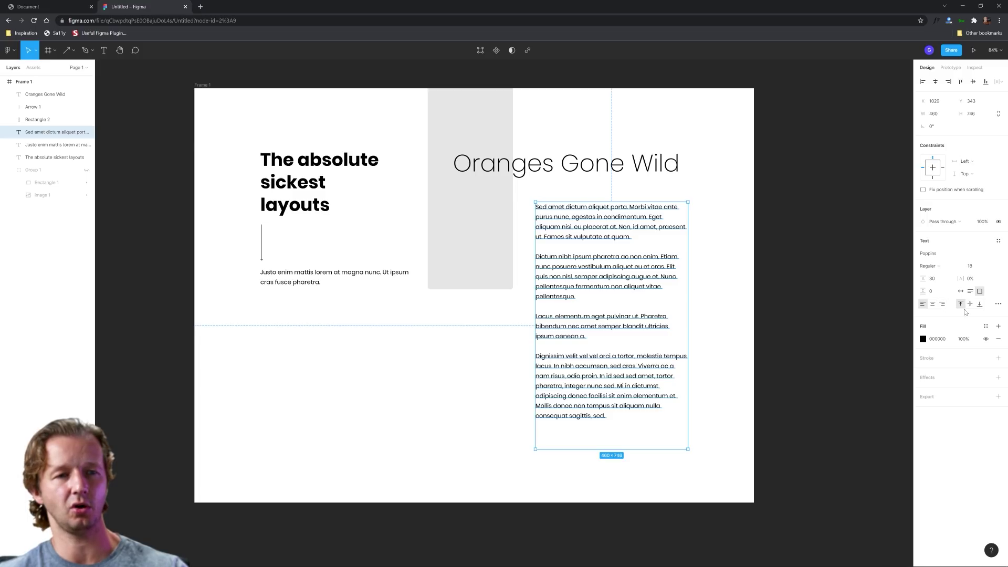
- Justify the right-hand paragraph text
click(998, 304)
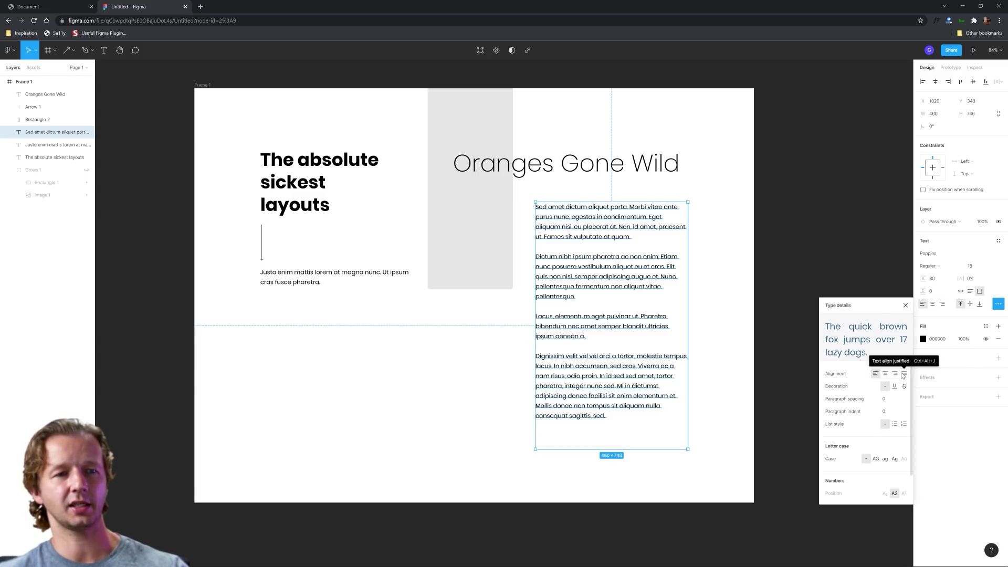
click(903, 374)
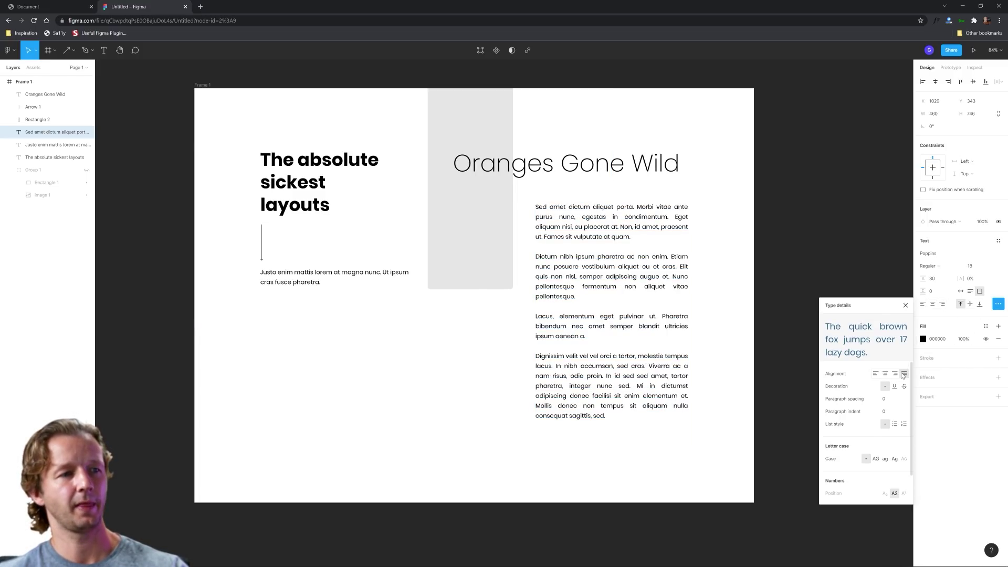
click(776, 297)
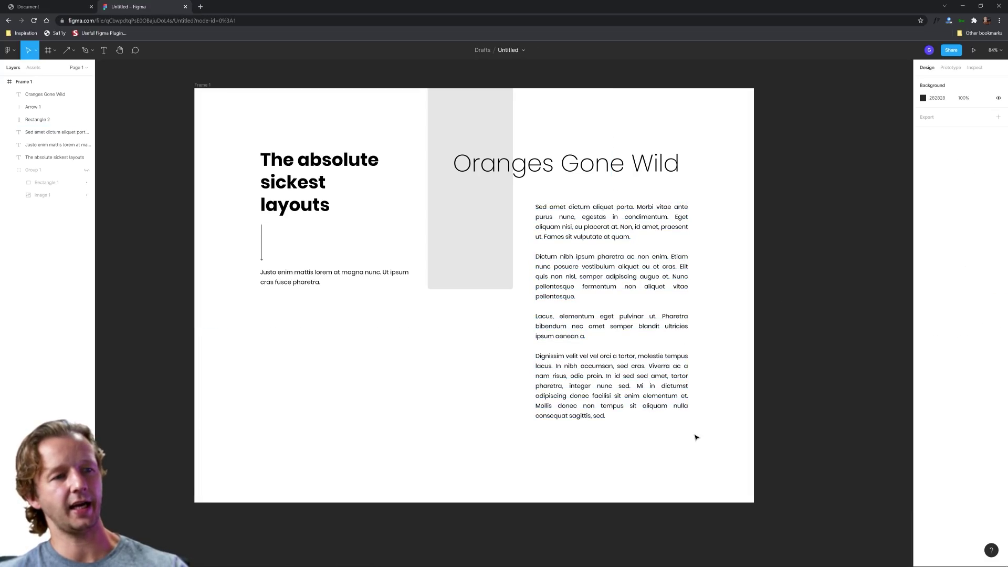
- Move the paragraph block up to y 319, closer beneath the Oranges Gone Wild heading
click(87, 181)
click(87, 181)
click(677, 164)
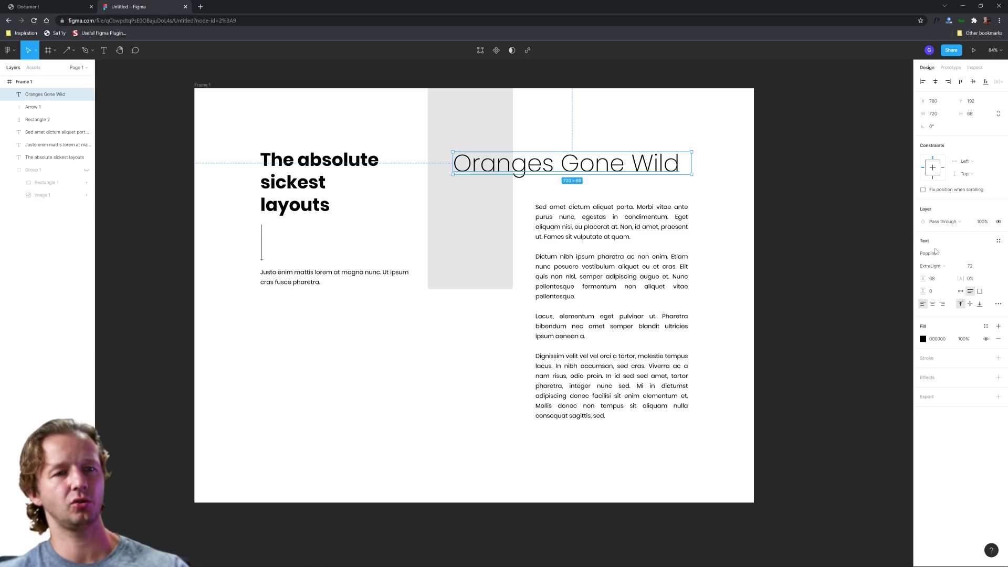
click(811, 257)
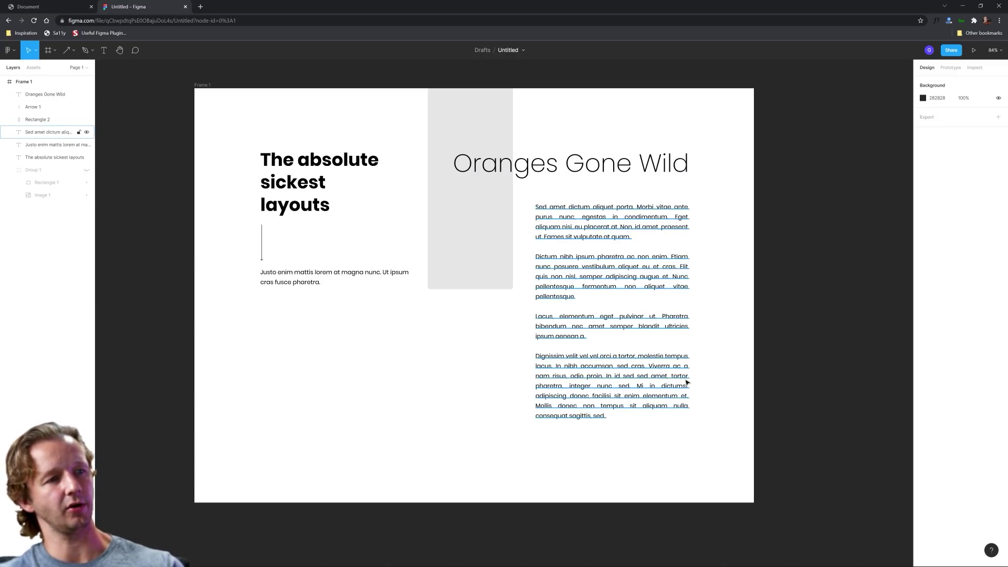
click(606, 172)
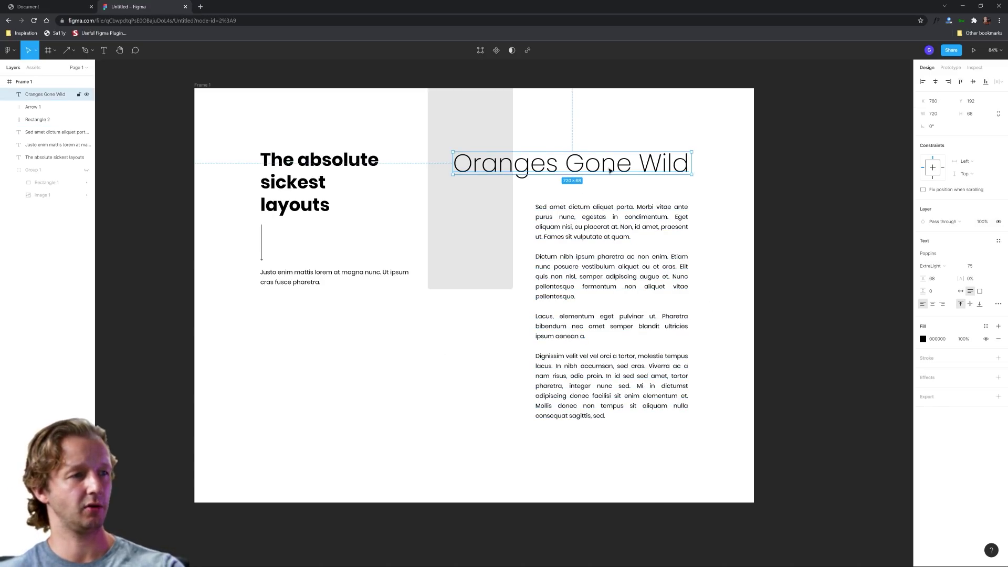
click(639, 231)
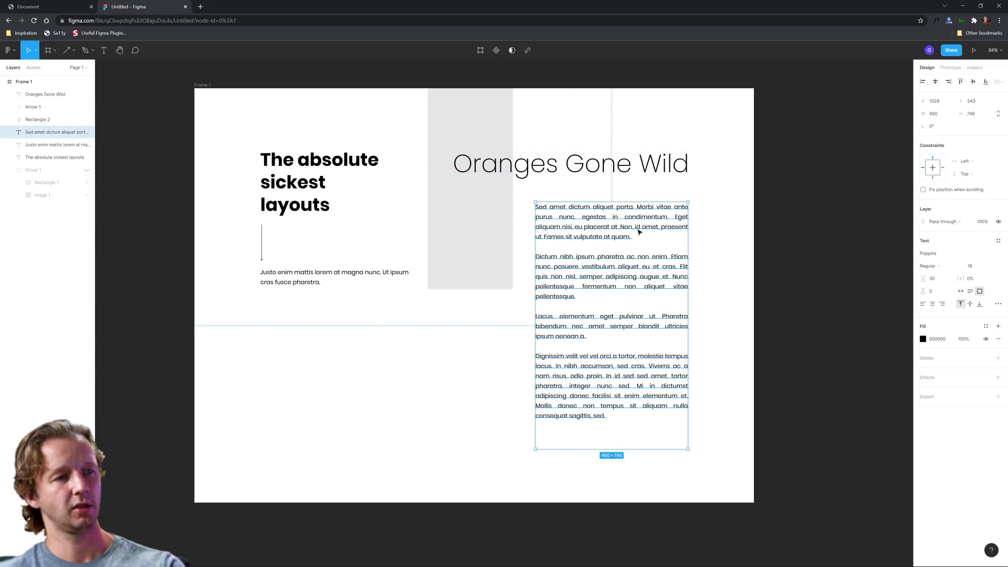
drag(617, 203, 635, 194)
click(758, 197)
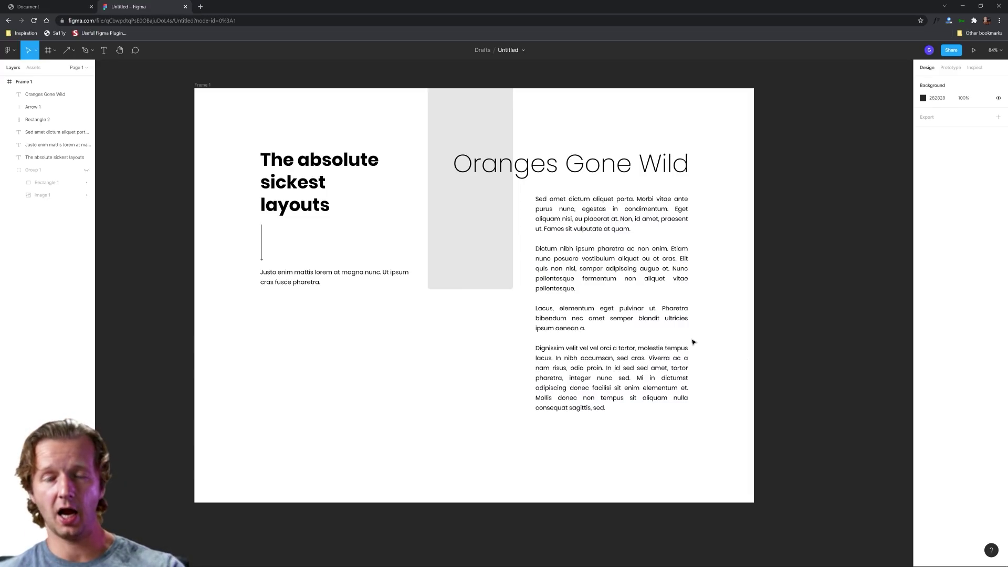
- With the grid cards shown, draw a rectangle over the lower-left grid card
click(87, 170)
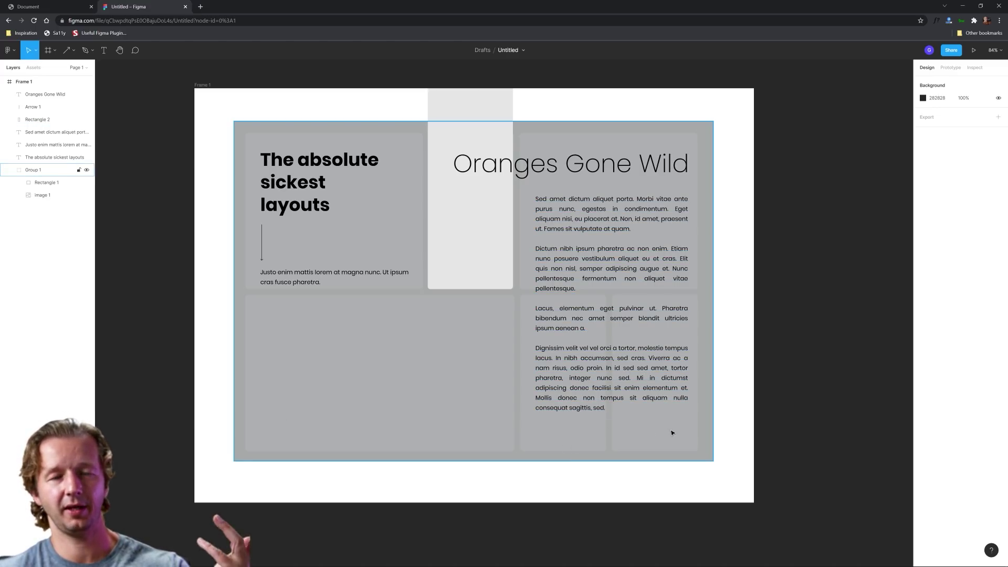
click(368, 371)
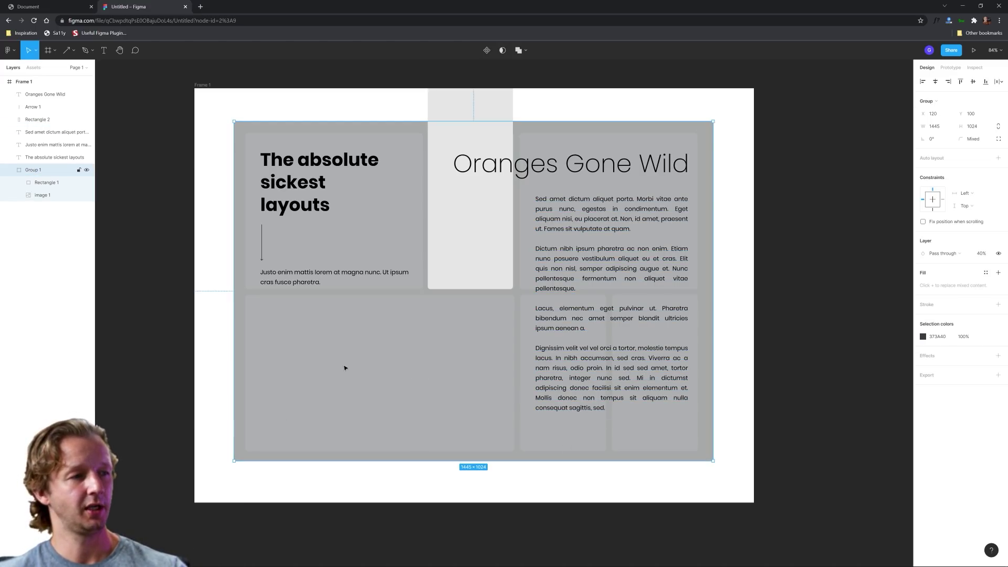
click(199, 292)
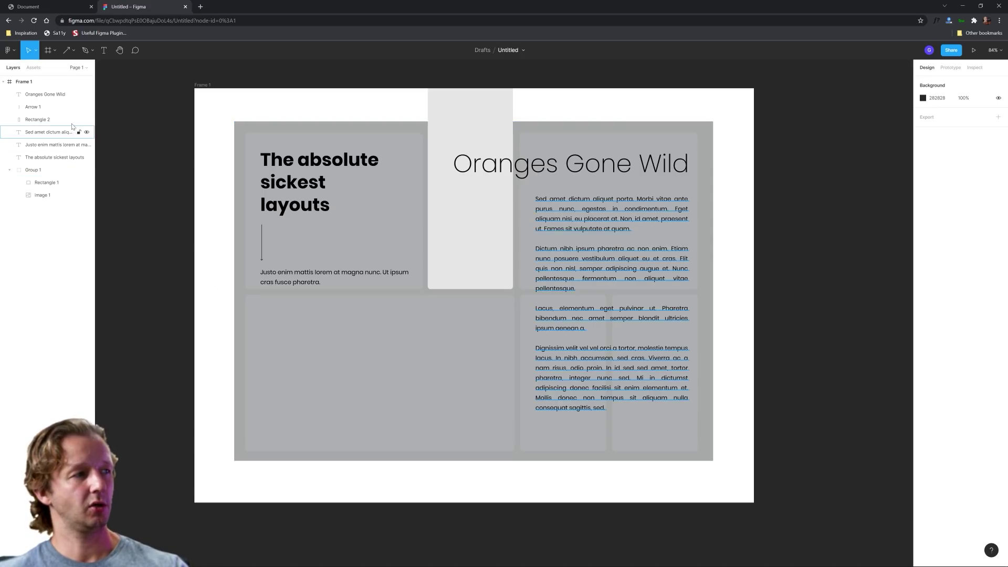
click(74, 50)
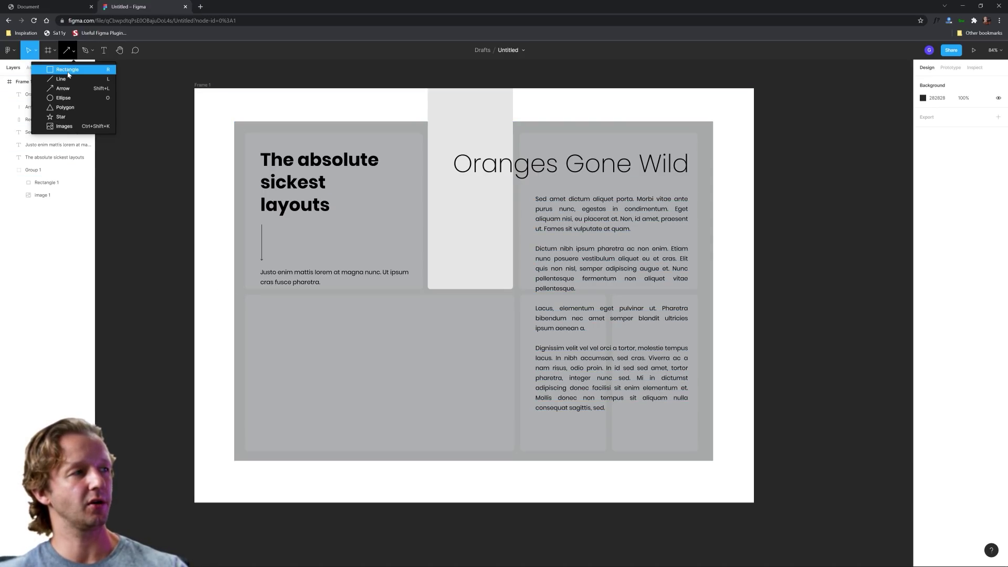
click(51, 66)
mouse_move(245, 295)
mouse_down()
mouse_move(377, 354)
mouse_move(533, 443)
mouse_move(509, 452)
mouse_move(512, 410)
mouse_up()
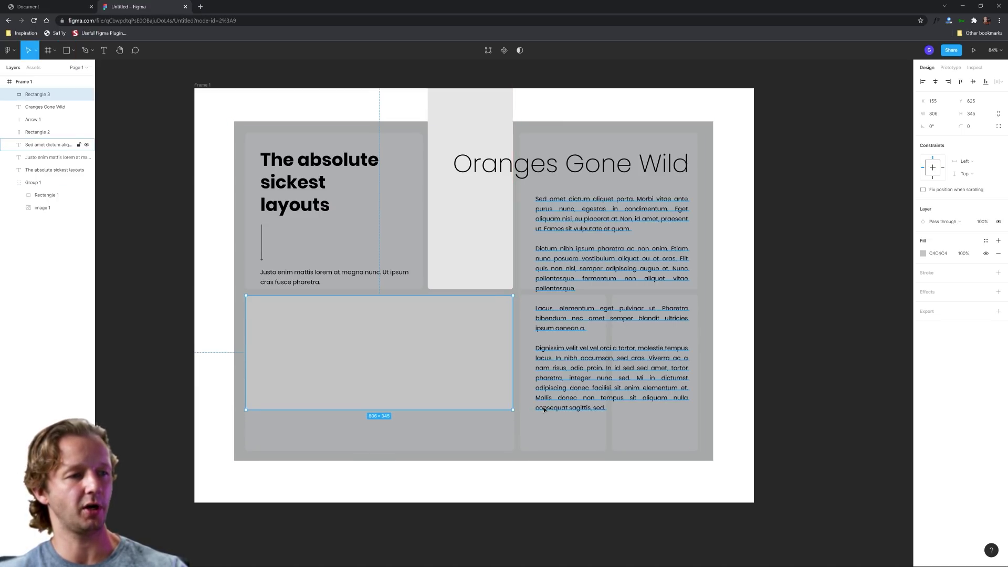
- Hide the grey grid card group again
click(445, 472)
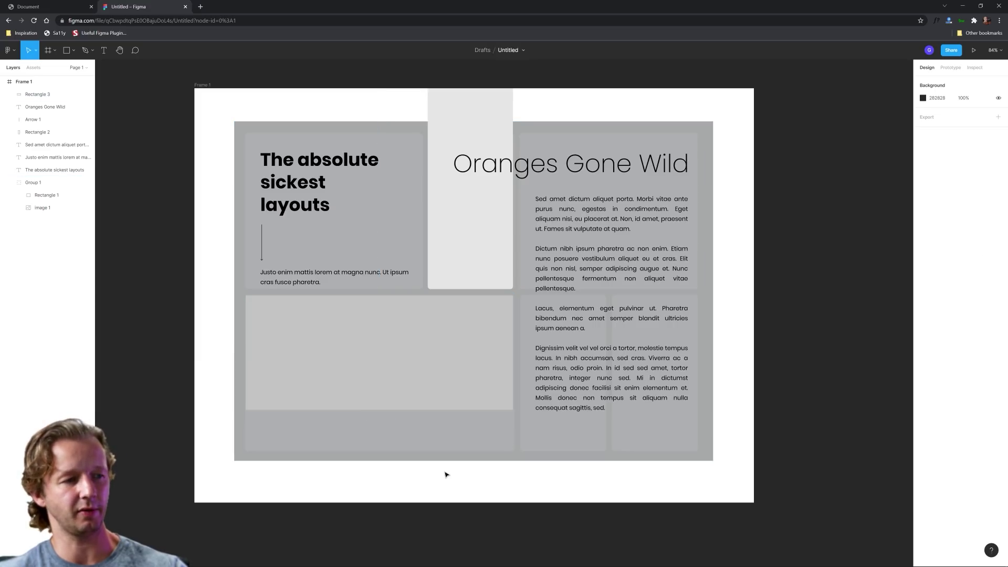
click(346, 431)
click(86, 183)
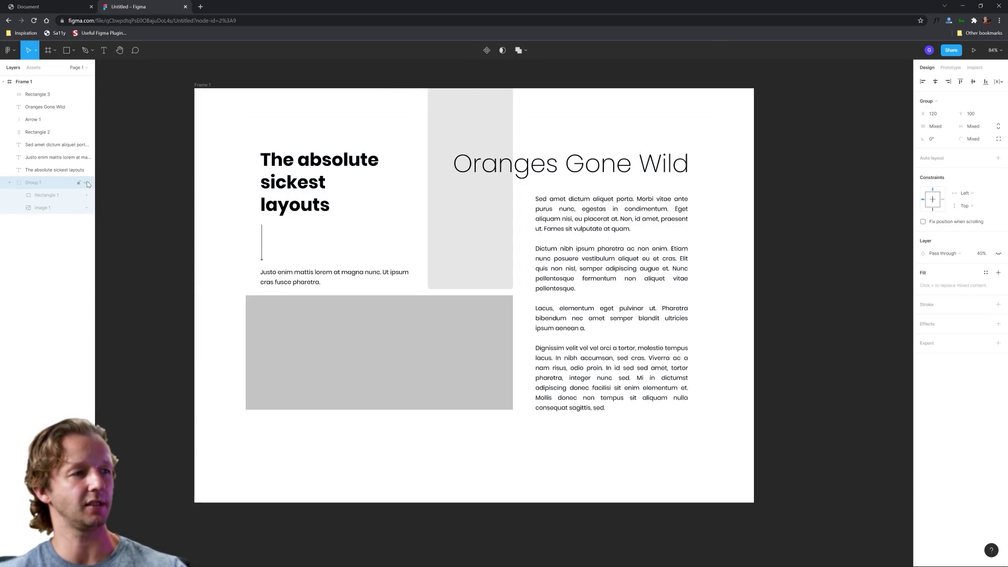
click(264, 424)
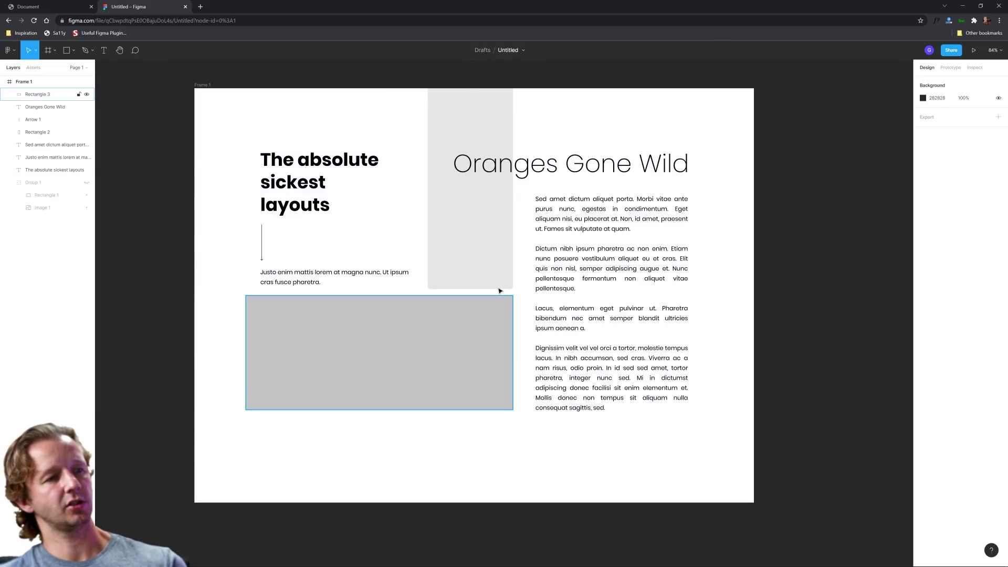
- Shorten the wide grey rectangle to height 308 by lowering its top edge
click(495, 273)
click(466, 348)
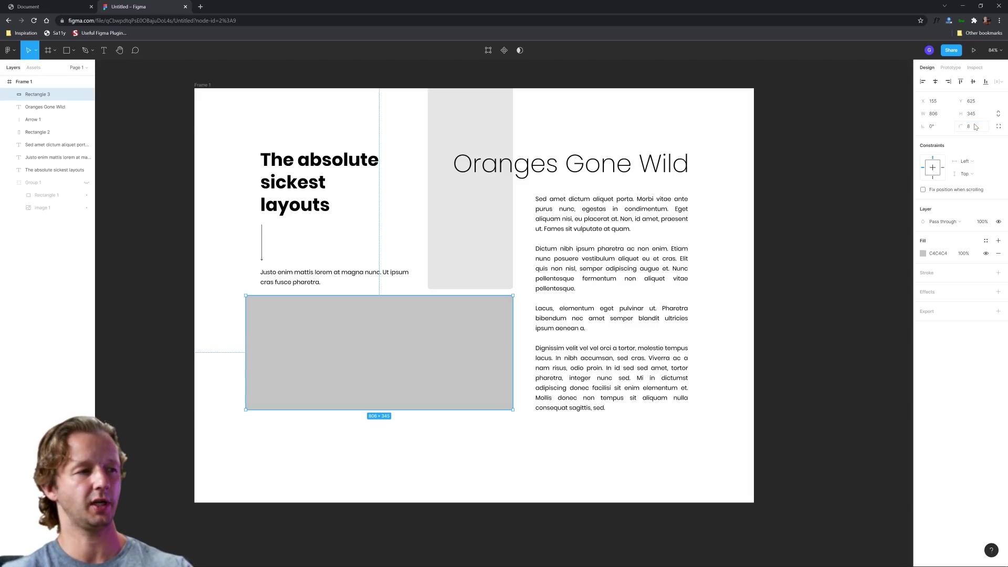
click(817, 334)
click(434, 326)
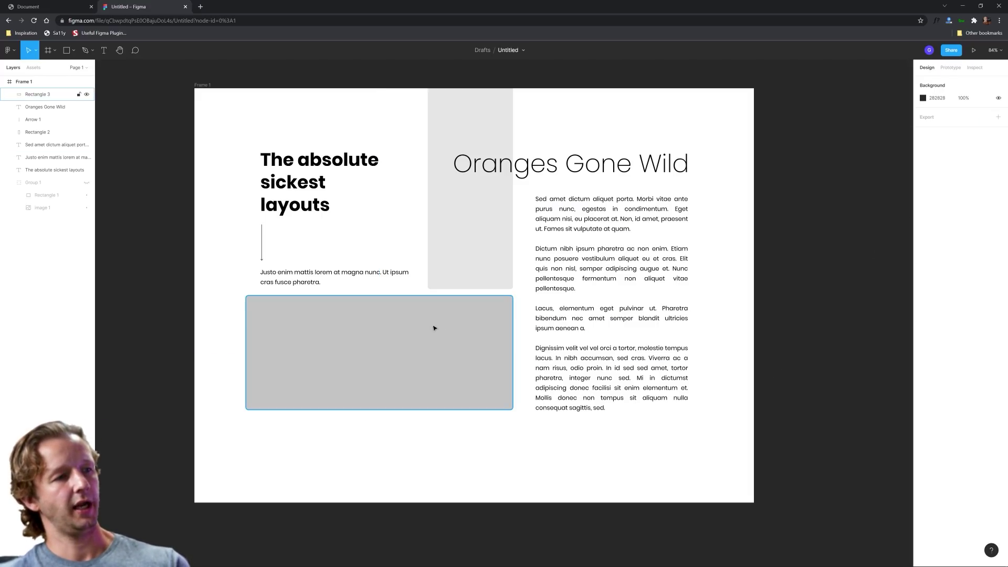
drag(433, 296, 434, 309)
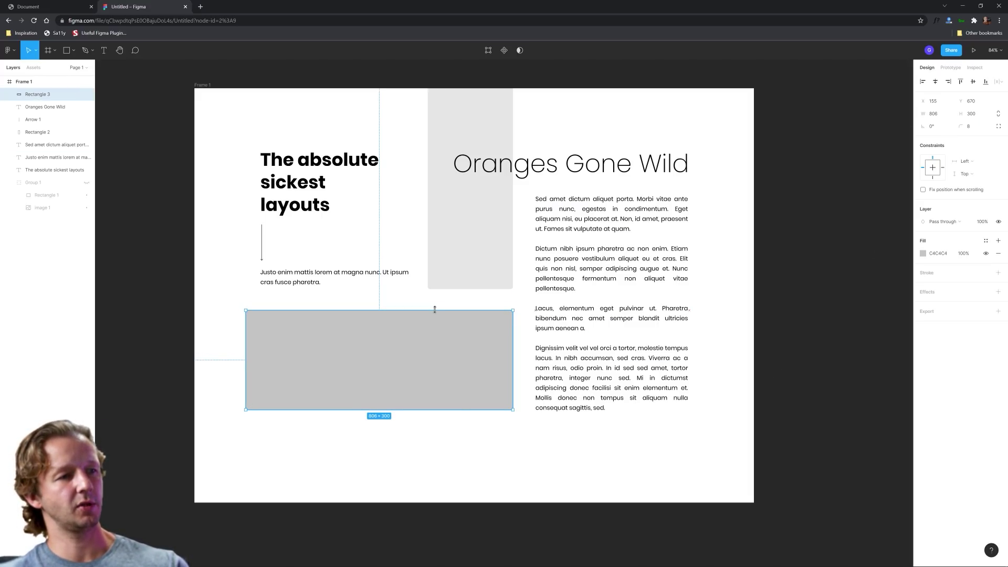
key(ctrl+z)
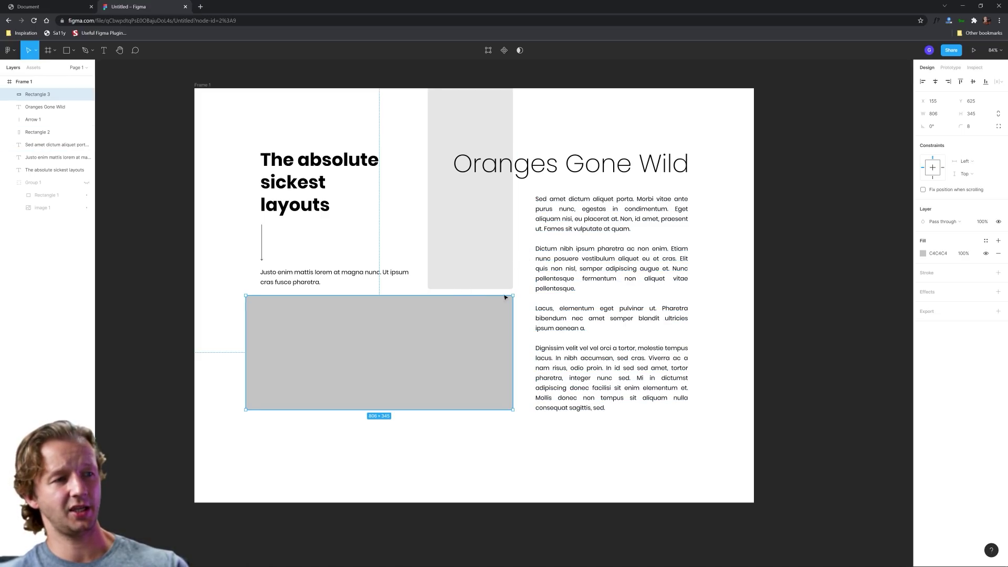
drag(463, 294, 472, 307)
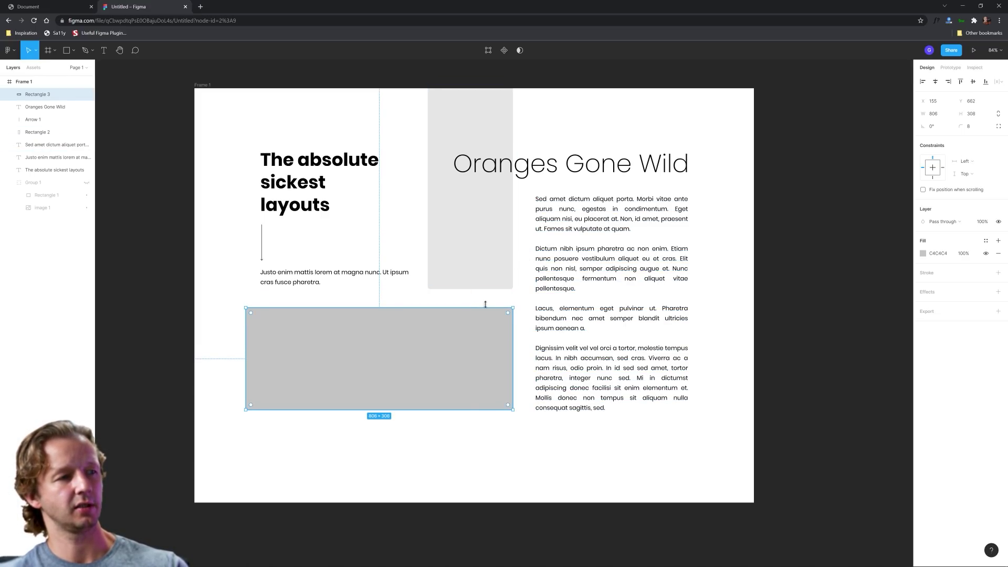
click(517, 313)
click(486, 365)
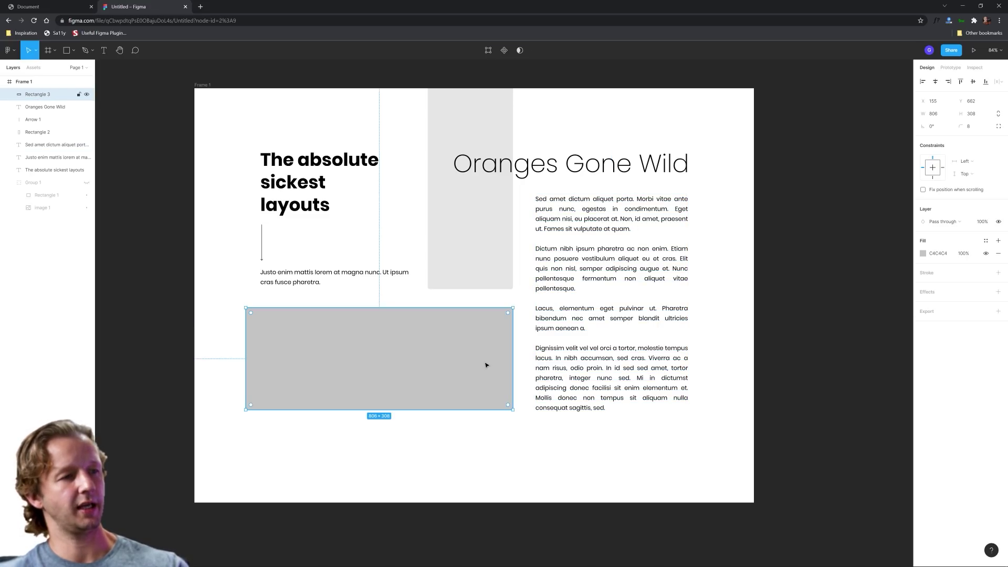
- Fill the lower-left rounded rectangle with a purple mountain photo found by searching 'purple' in Unsplash
right_click(773, 280)
mouse_move(795, 329)
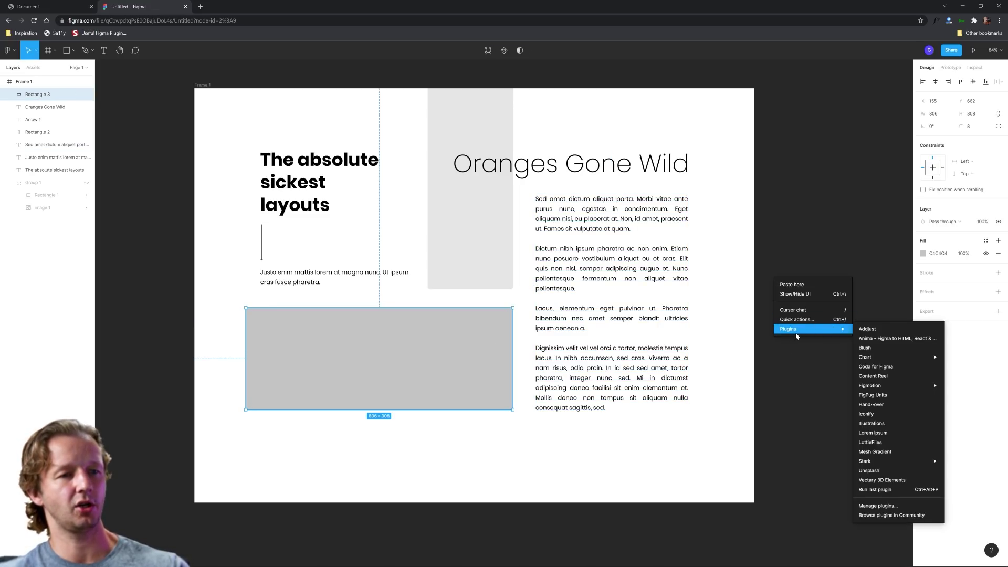
click(883, 473)
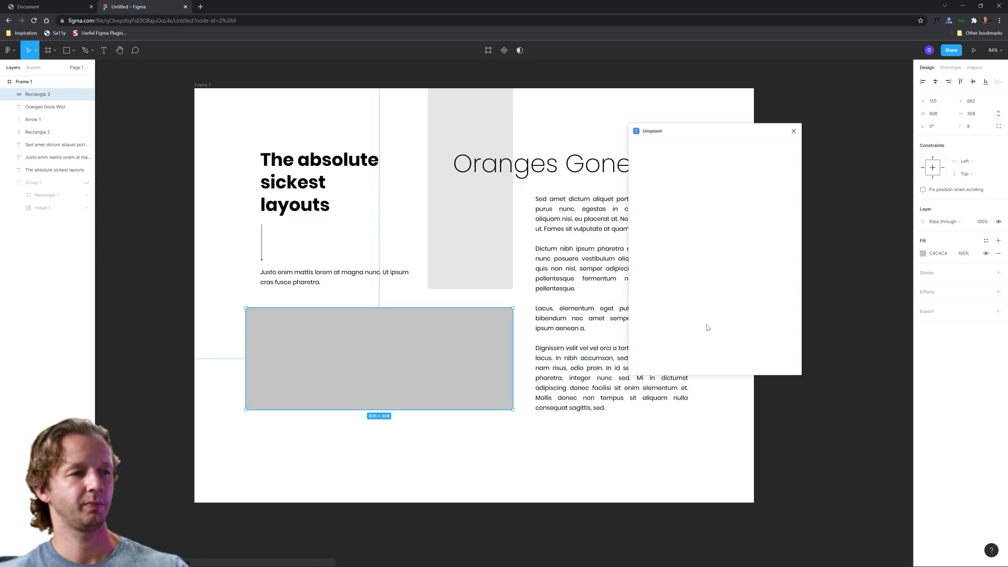
click(690, 170)
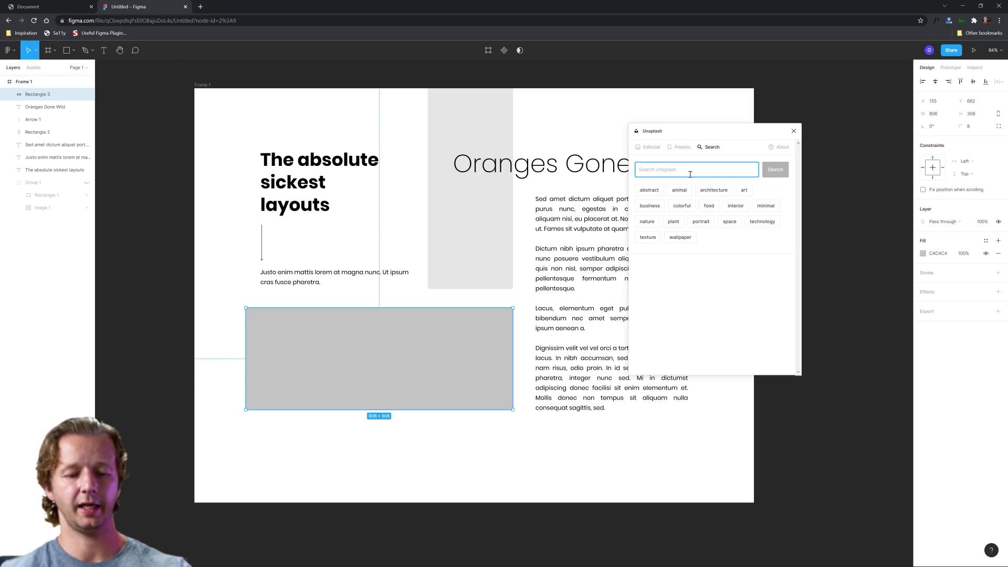
text(purple)
key(Return)
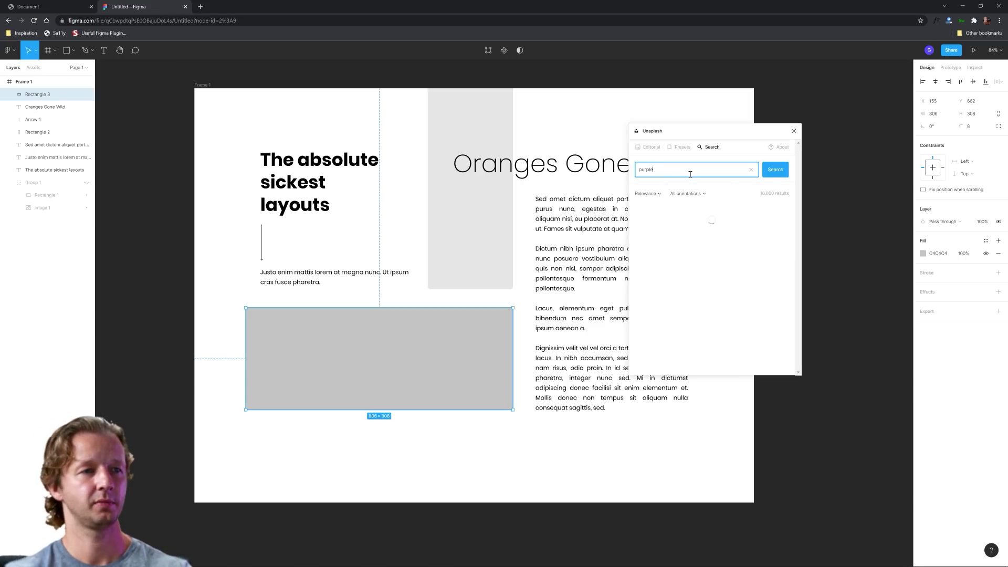
scroll(756, 252, down, 3)
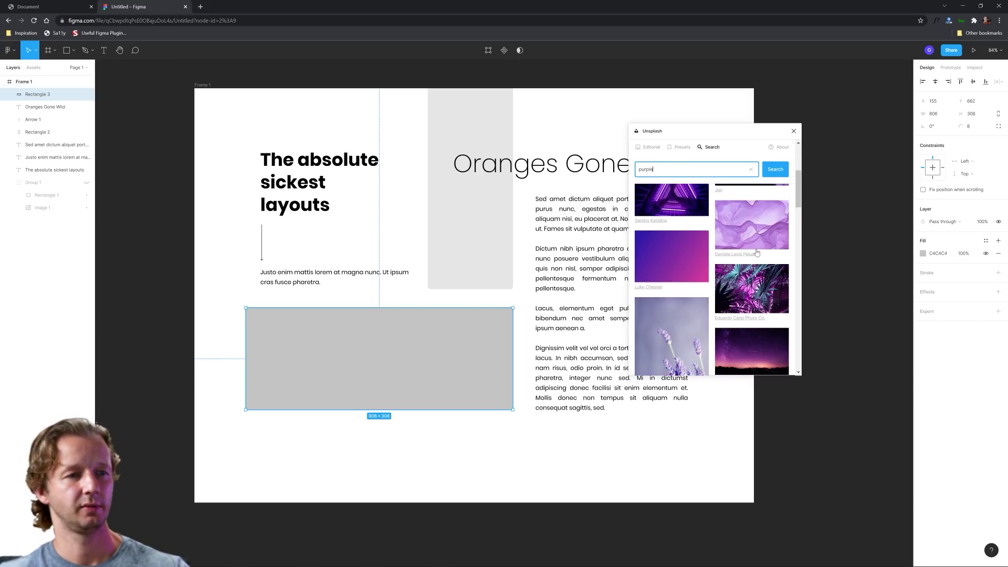
scroll(756, 252, up, 4)
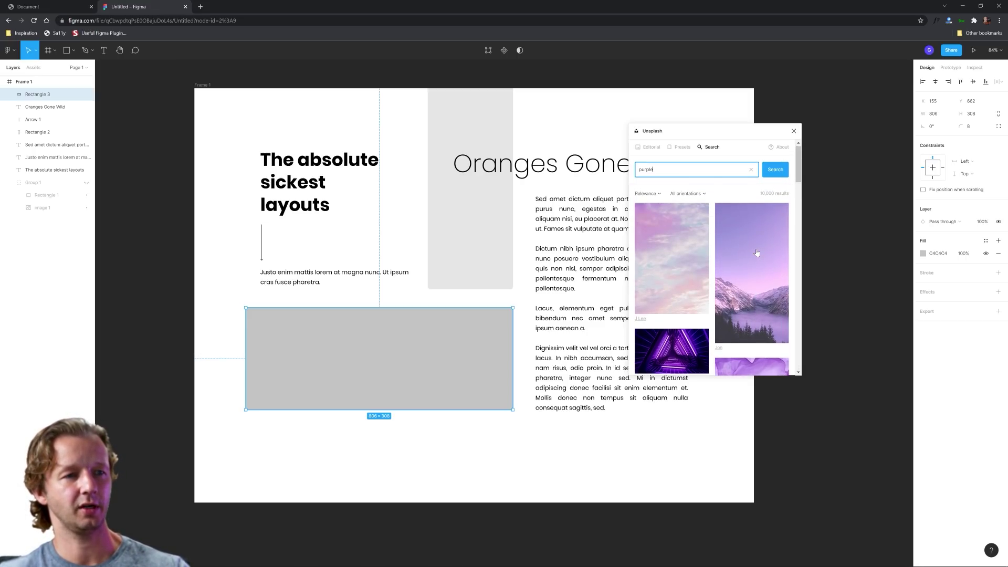
click(757, 254)
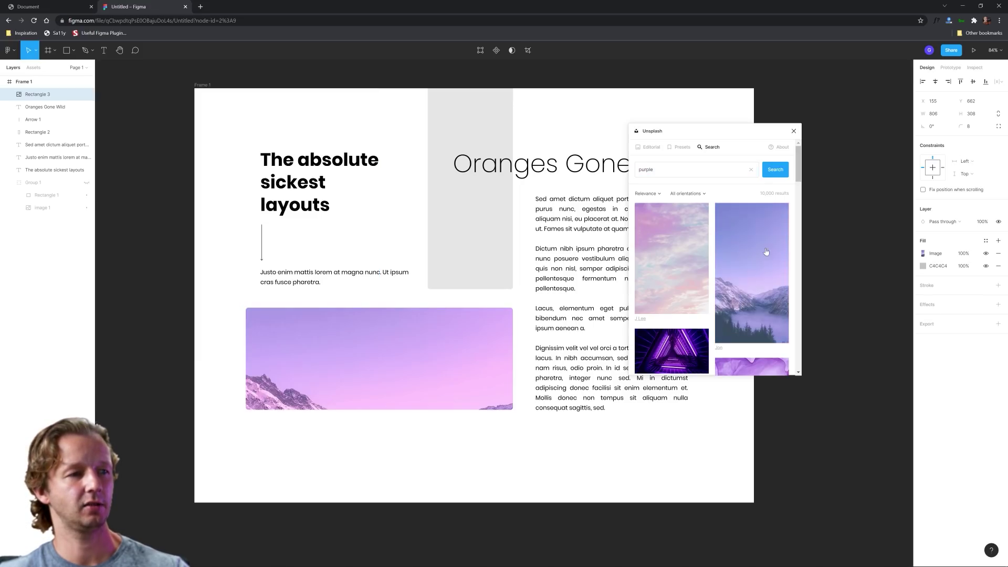
click(797, 131)
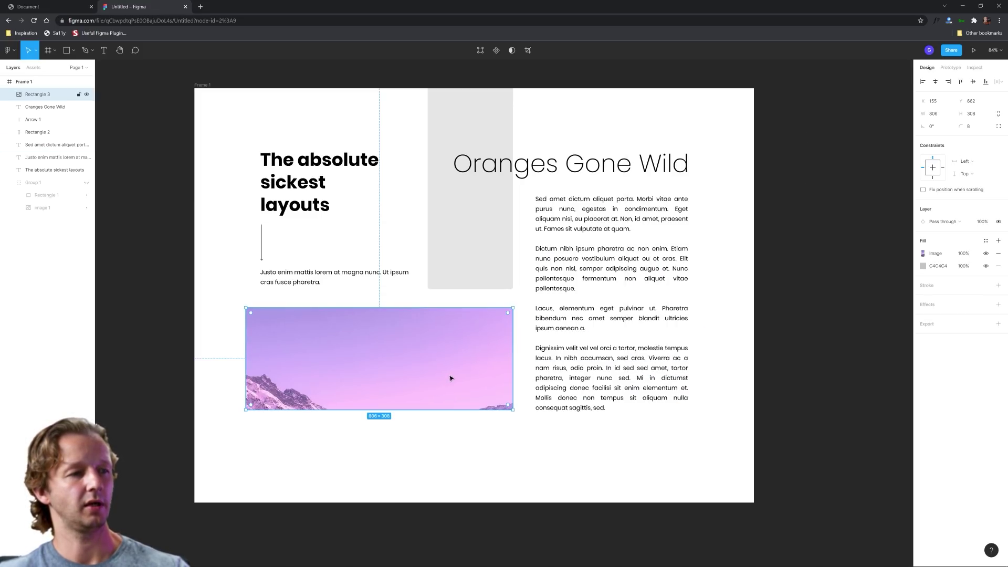
- Crop the image fill and shift the photo to show more of the snowy peaks
click(922, 254)
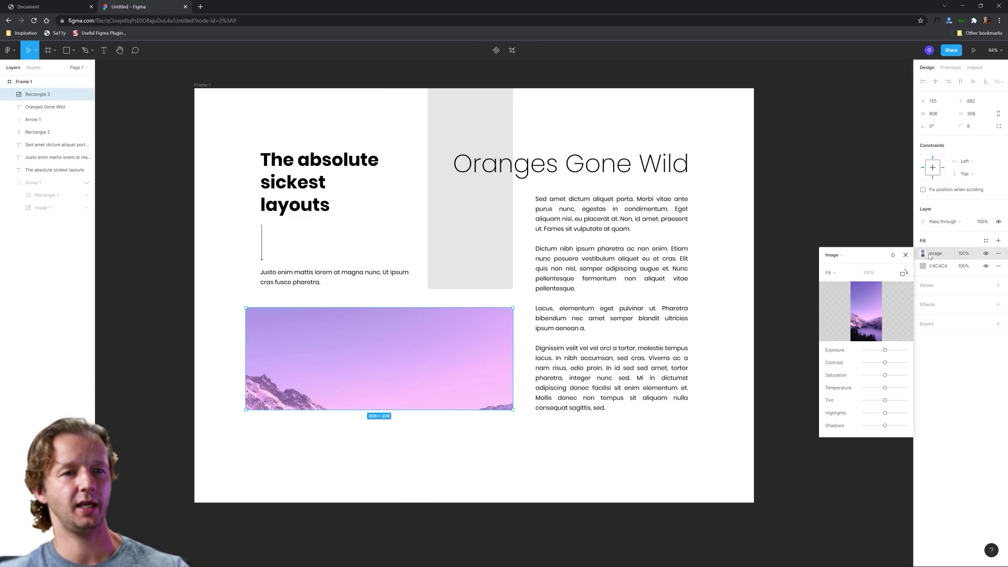
click(840, 272)
click(834, 292)
drag(438, 345, 436, 298)
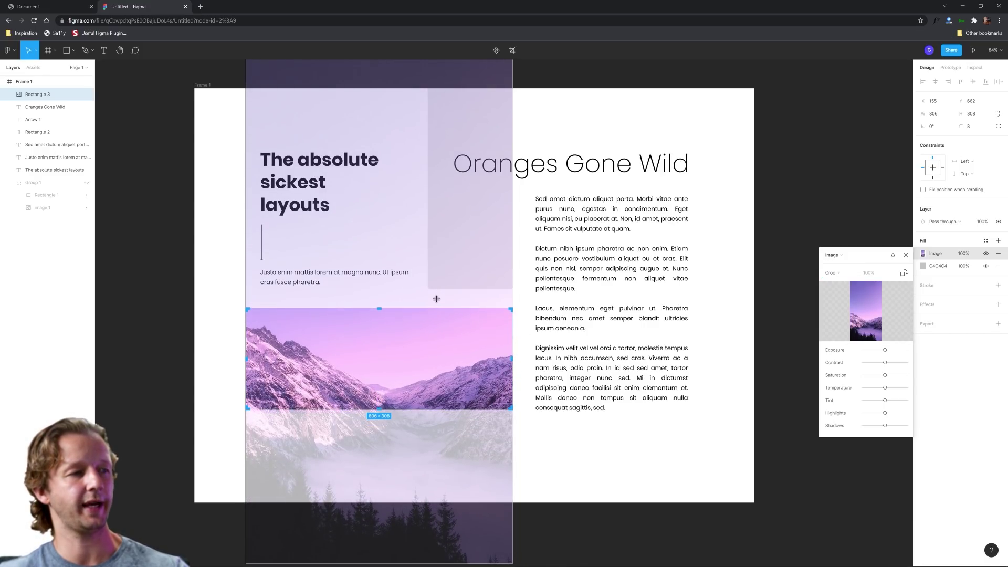
click(780, 223)
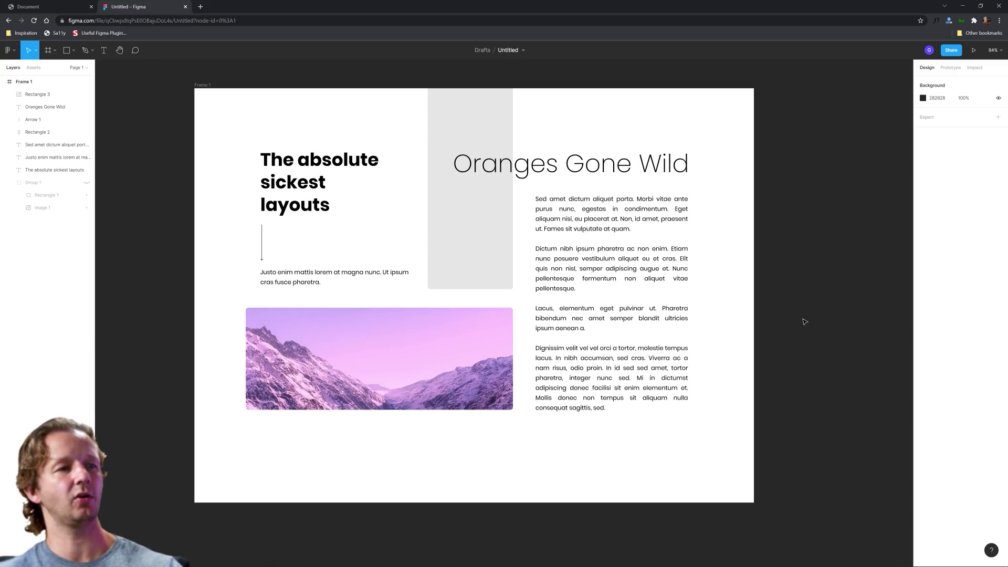
scroll(779, 258, down, 5)
scroll(420, 237, right, 2)
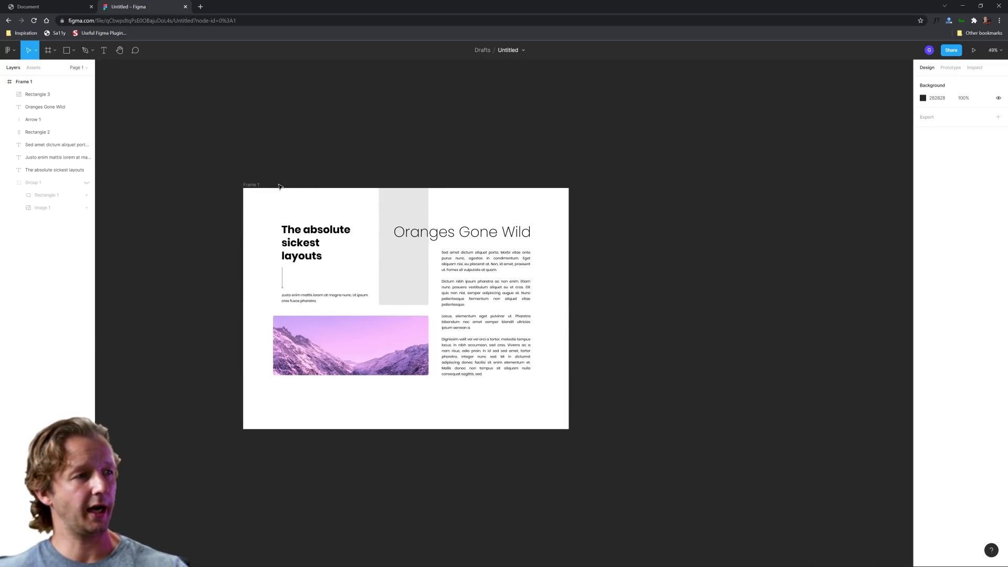
- Duplicate Frame 1 with Ctrl+D into Frame 2 and select its grey vertical bar
click(251, 186)
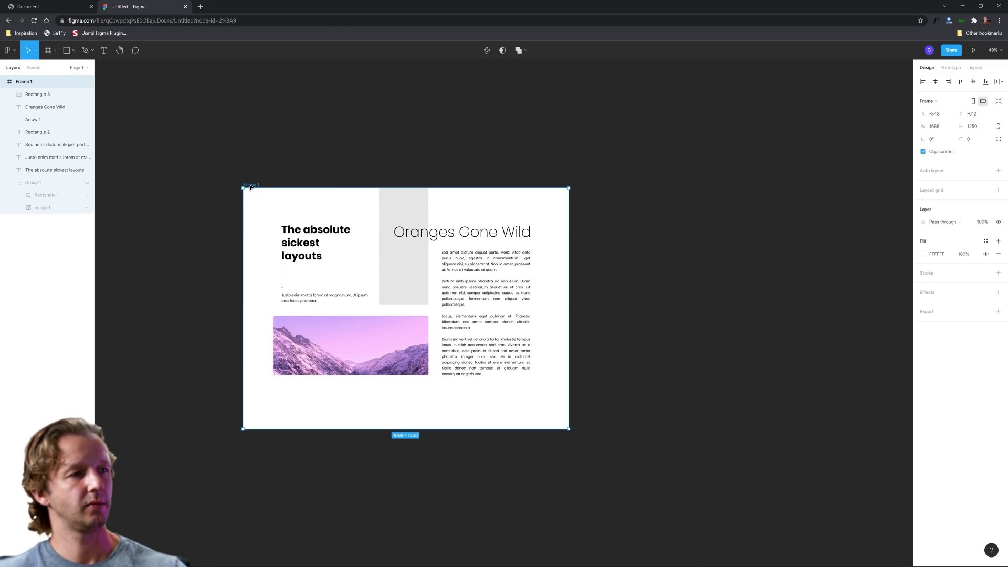
key(ctrl+d)
scroll(540, 253, right, 4)
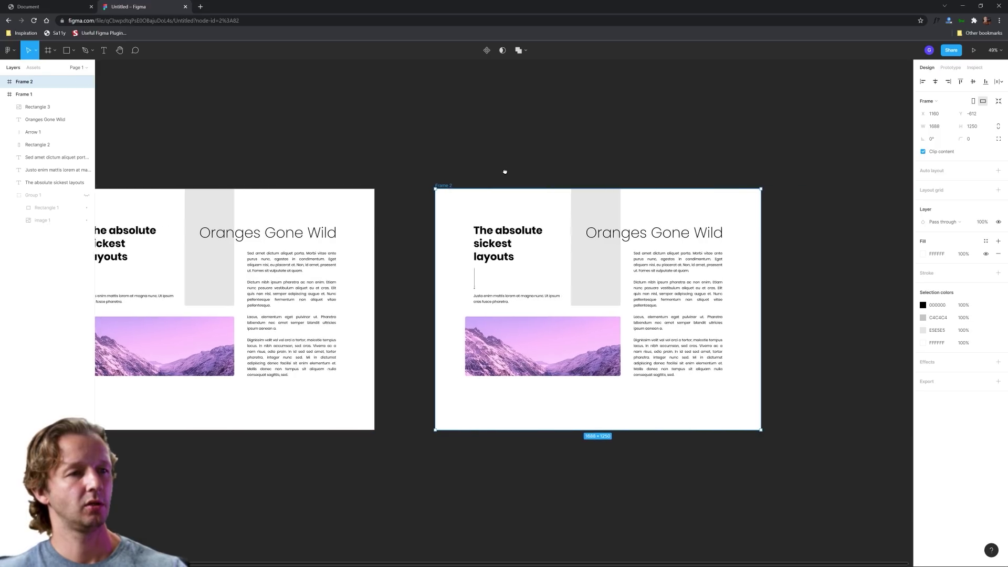
scroll(539, 253, up, 5)
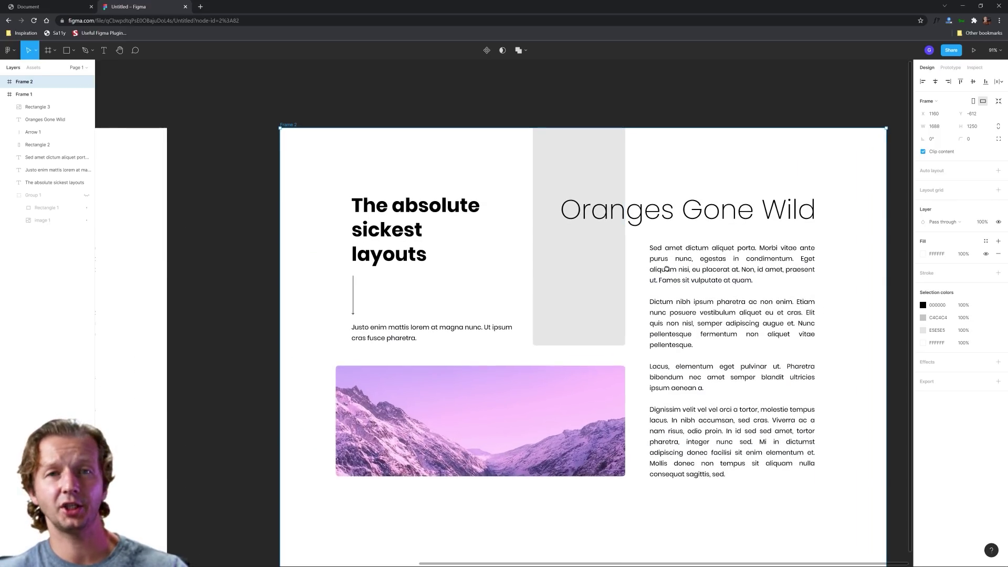
click(554, 254)
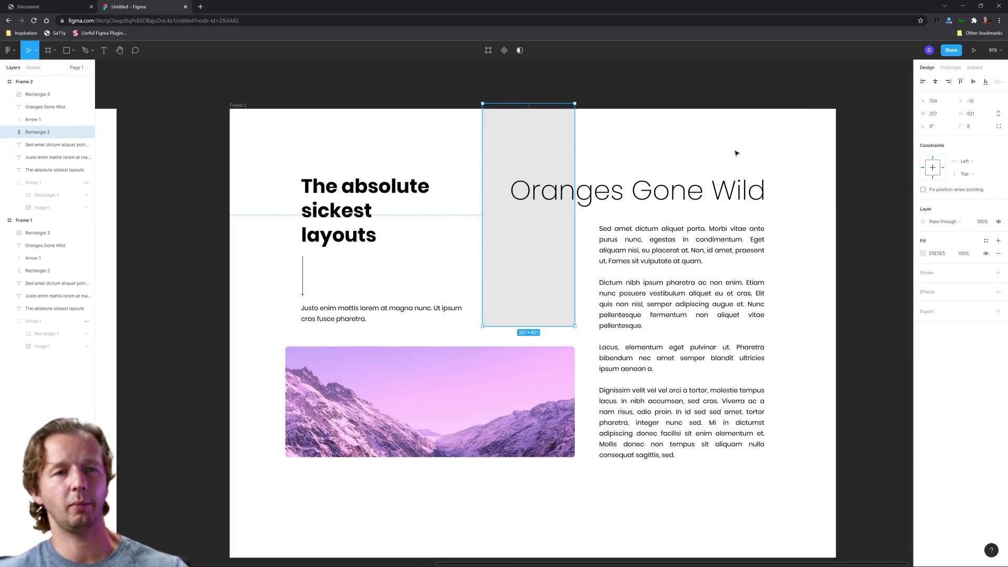
- Fill Frame 2's grey vertical bar with the first yellow-orange abstract Unsplash result for 'orange'
right_click(794, 158)
key(Escape)
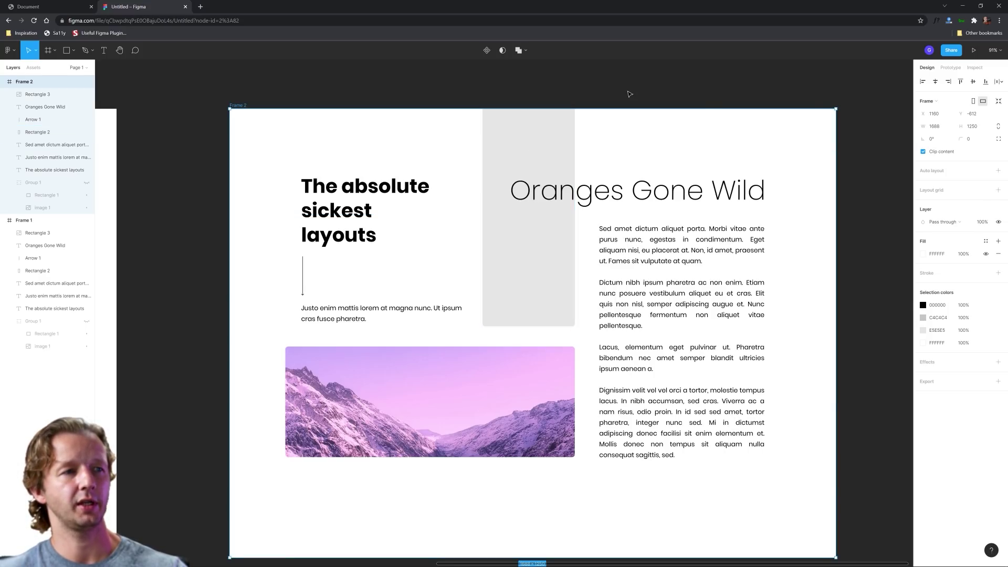
click(543, 157)
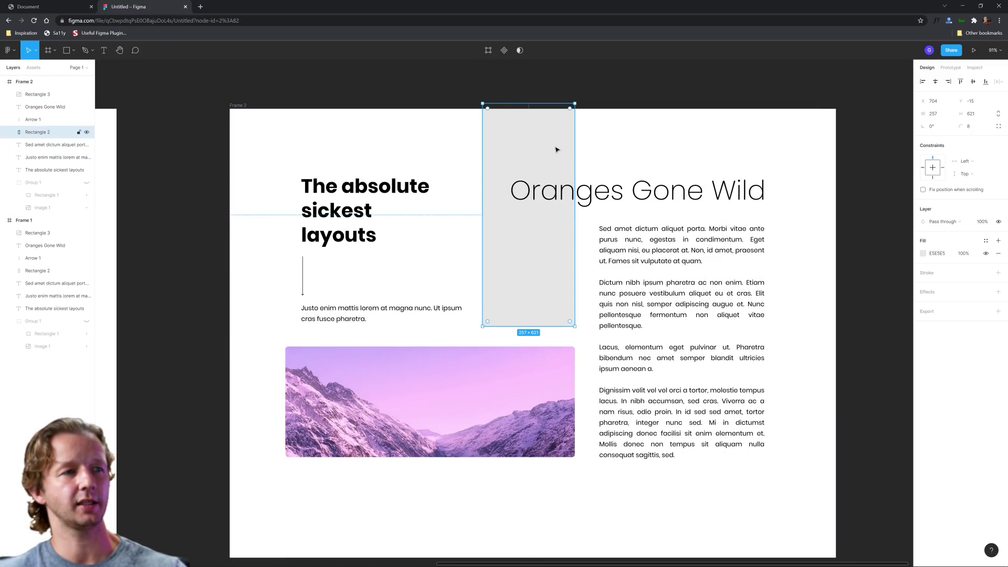
right_click(616, 97)
mouse_move(656, 145)
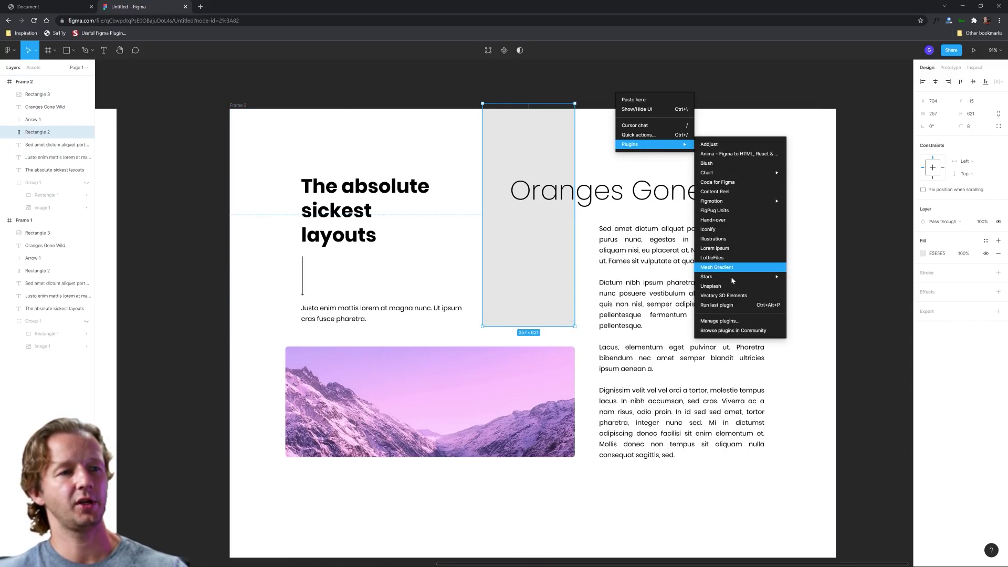
click(727, 287)
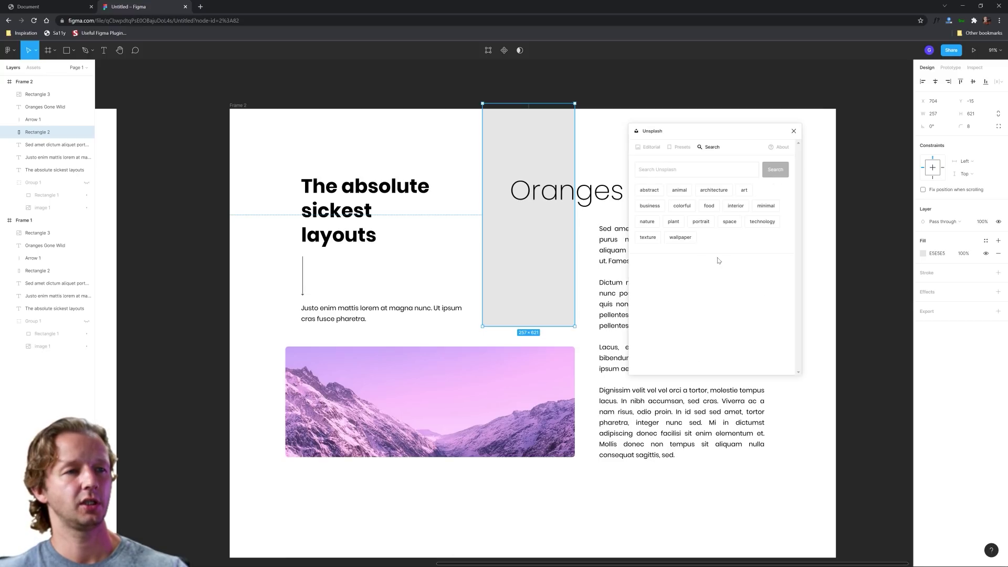
click(697, 173)
text(orange)
key(Return)
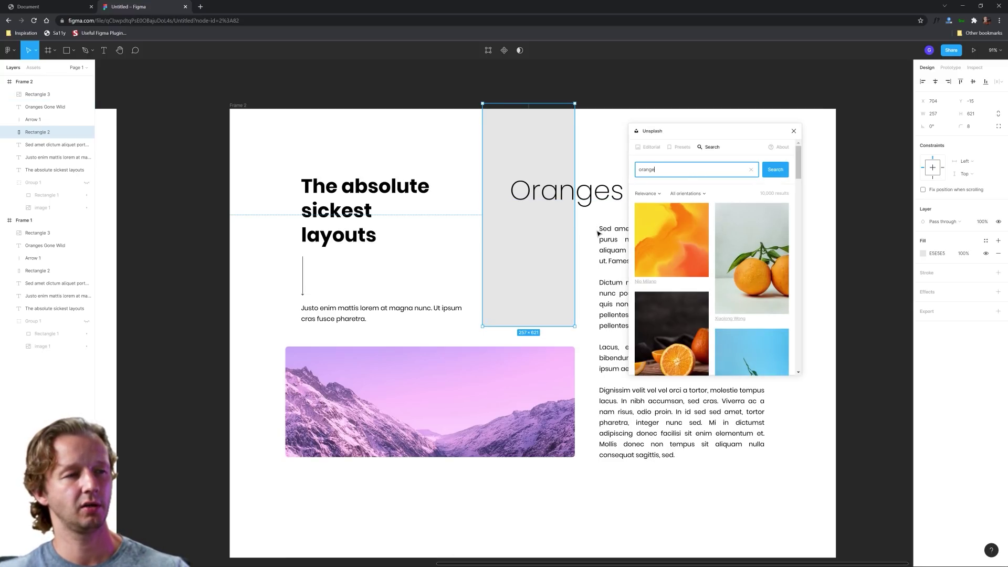
click(671, 240)
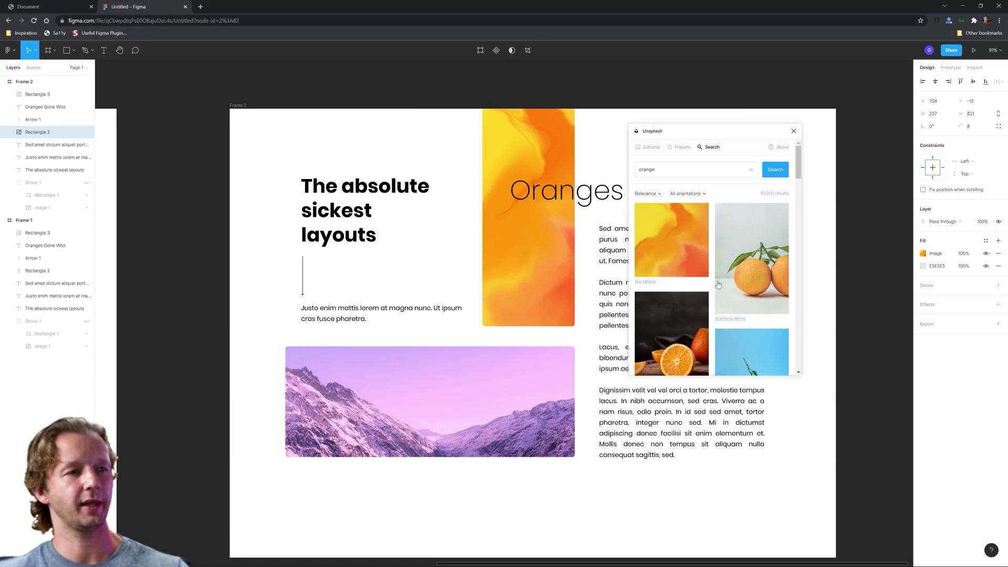
click(793, 131)
click(864, 200)
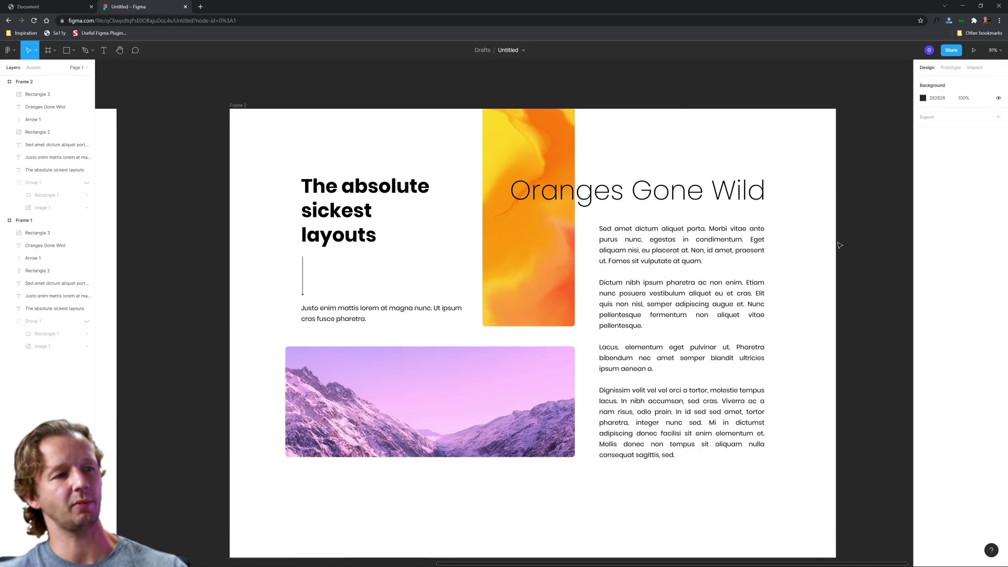
- Duplicate Frame 2, with its orange photo bar, as Frame 3 to its right
scroll(816, 320, down, 5)
scroll(817, 326, down, 2)
scroll(816, 327, left, 2)
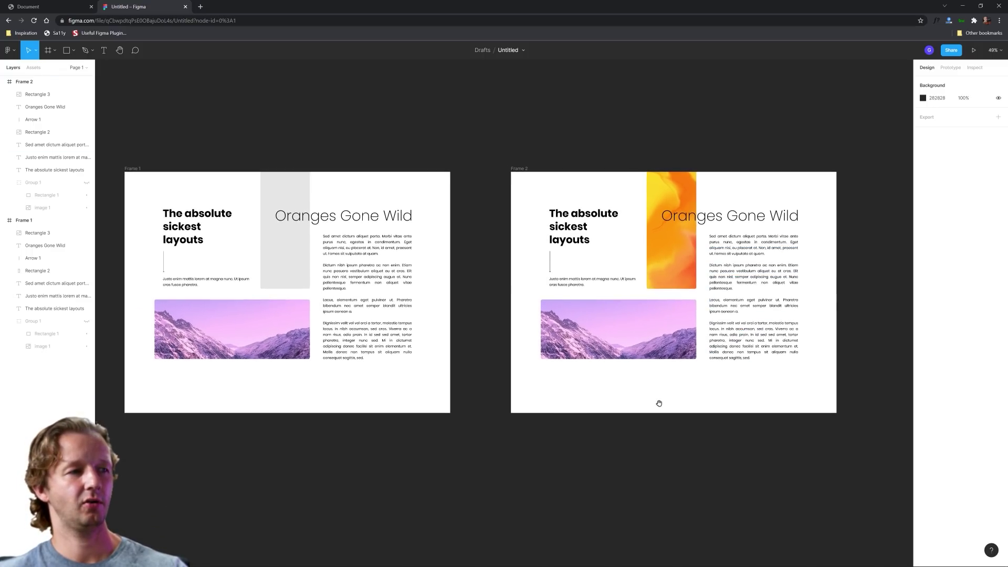
scroll(679, 401, down, 2)
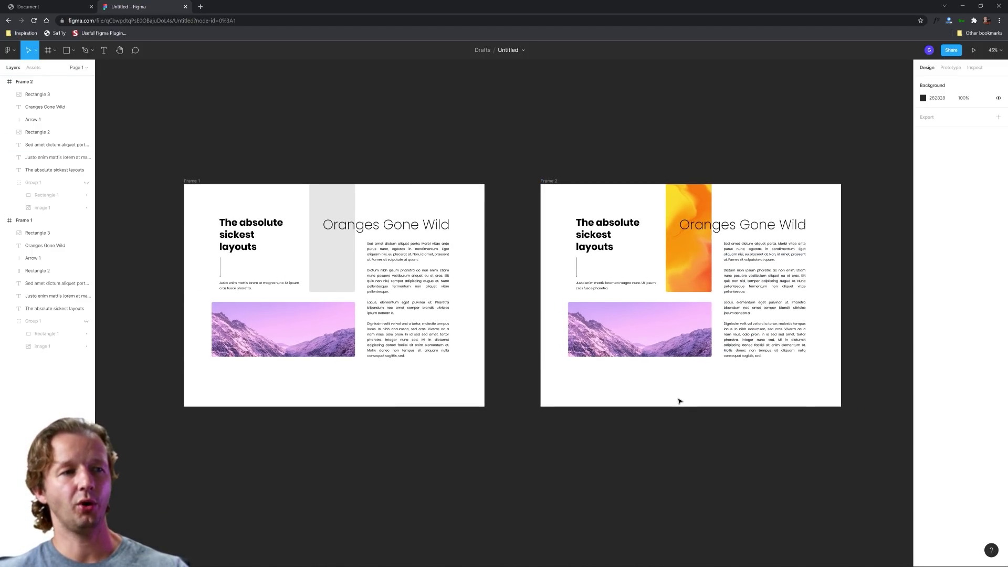
drag(699, 389, 442, 392)
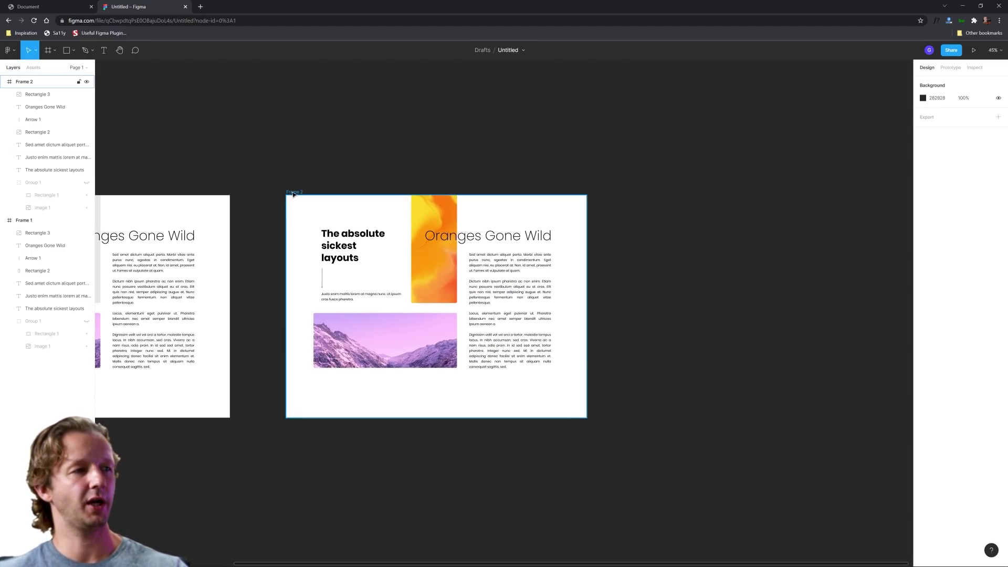
click(376, 193)
key(ctrl+d)
drag(612, 194, 634, 193)
click(770, 159)
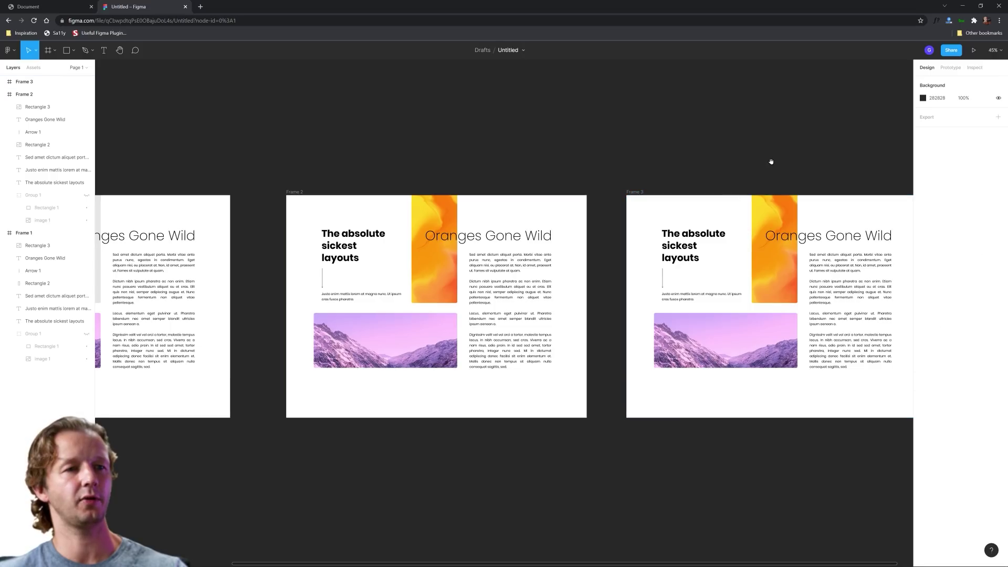
- Shrink Frame 3's Oranges Gone Wild heading to size 51 and right-align it
drag(770, 159, 517, 159)
scroll(537, 281, up, 5)
click(598, 203)
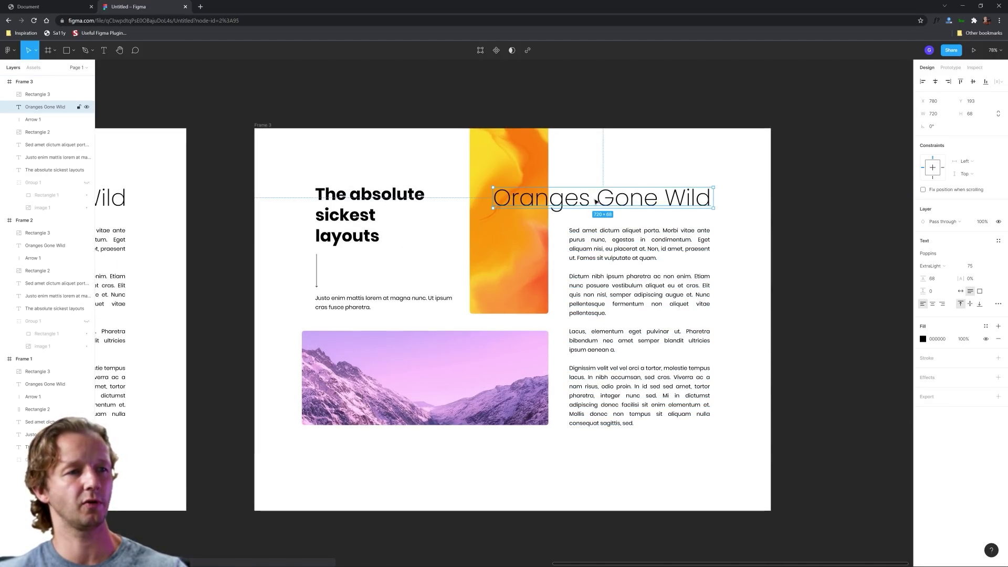
click(970, 265)
text(51)
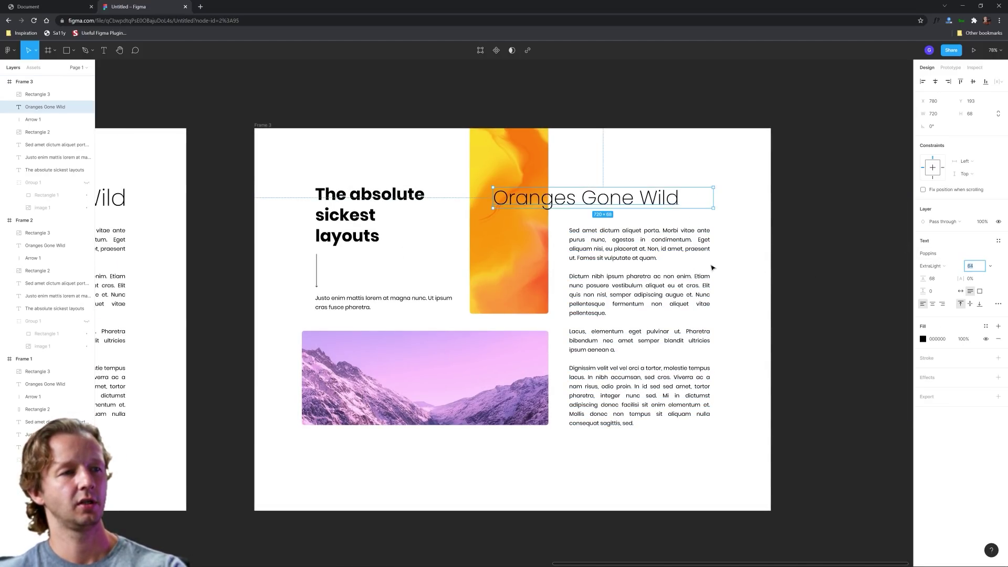
key(Return)
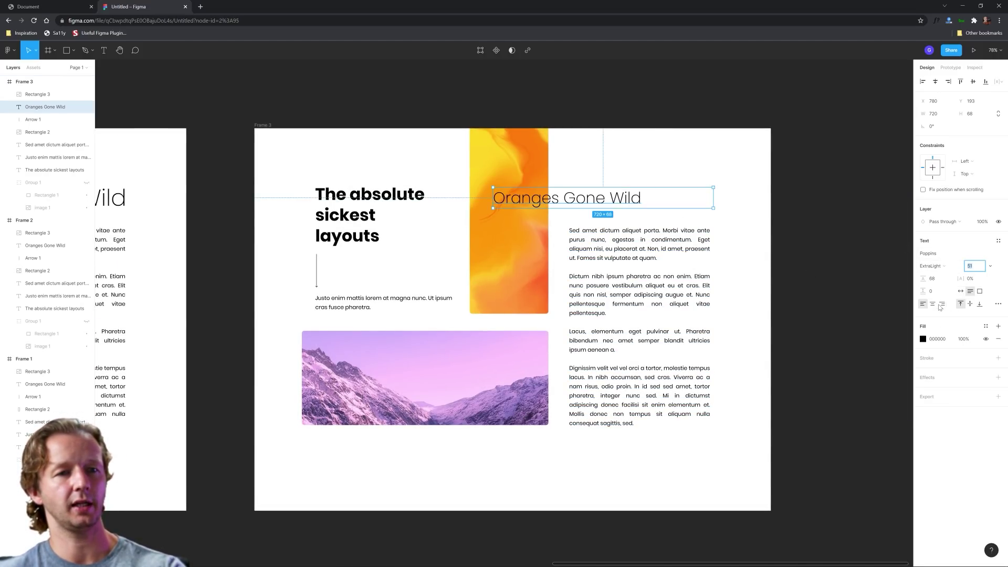
click(942, 304)
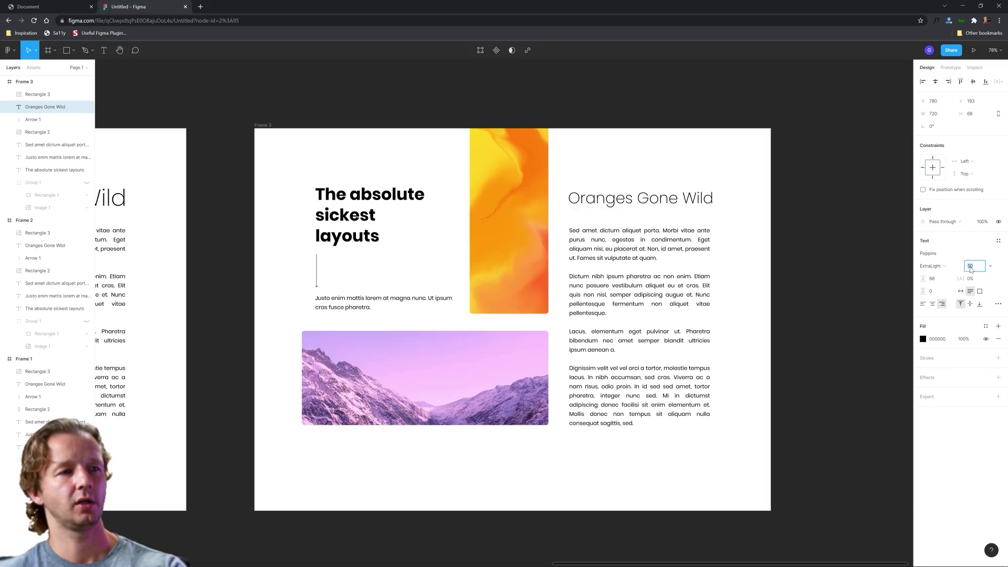
click(807, 304)
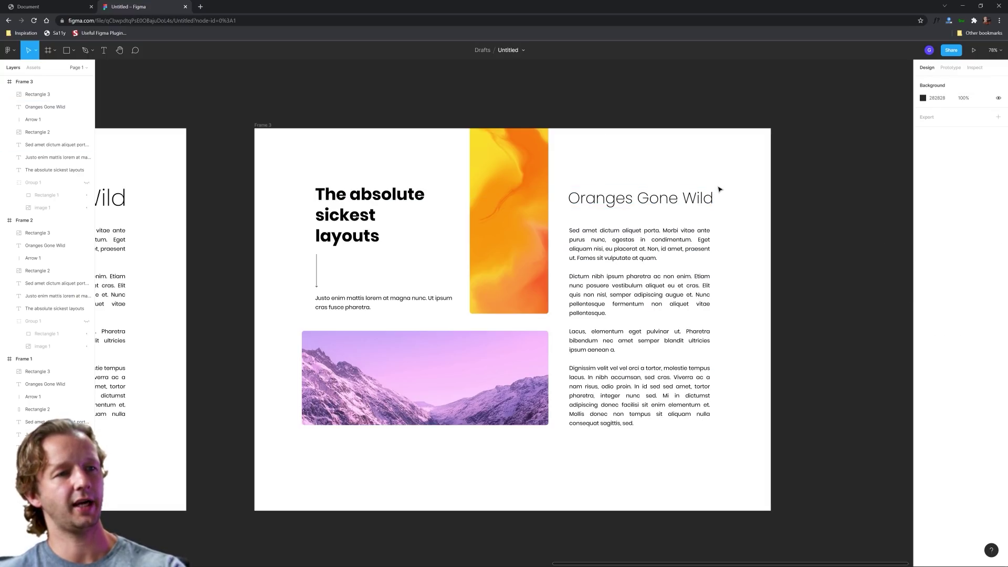
- Reduce the heading's font size further to 48
click(702, 196)
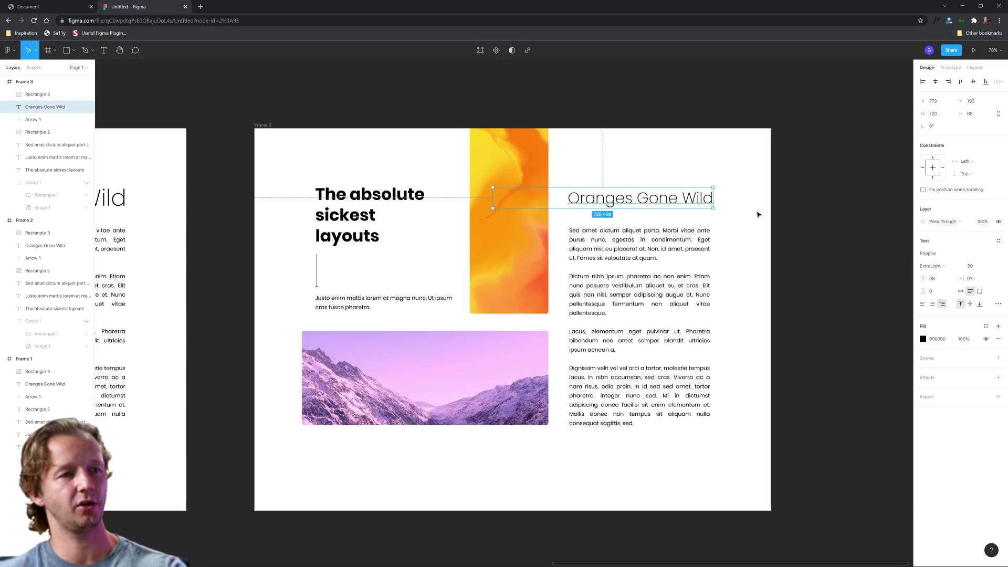
click(972, 267)
text(48)
key(Return)
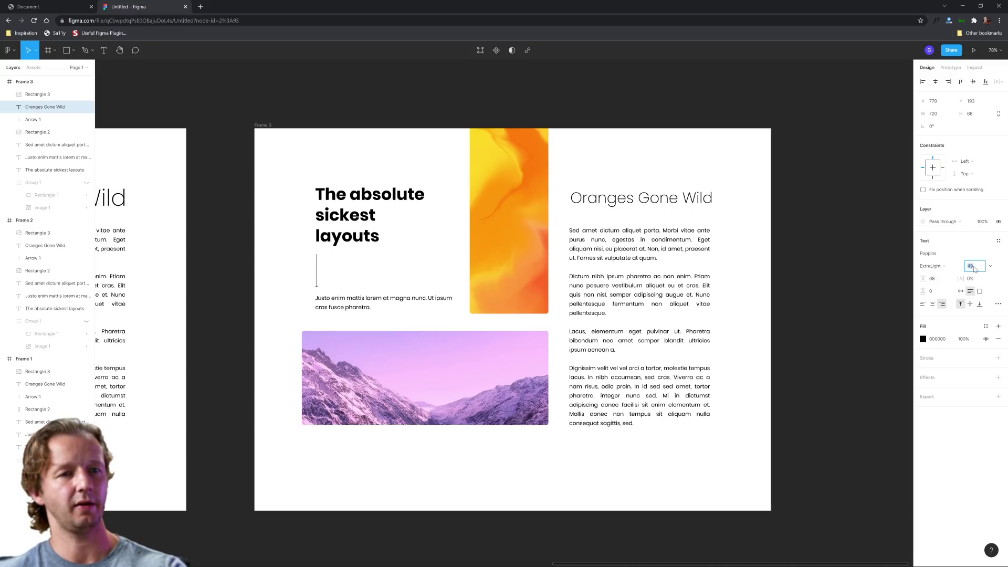
click(715, 238)
click(682, 198)
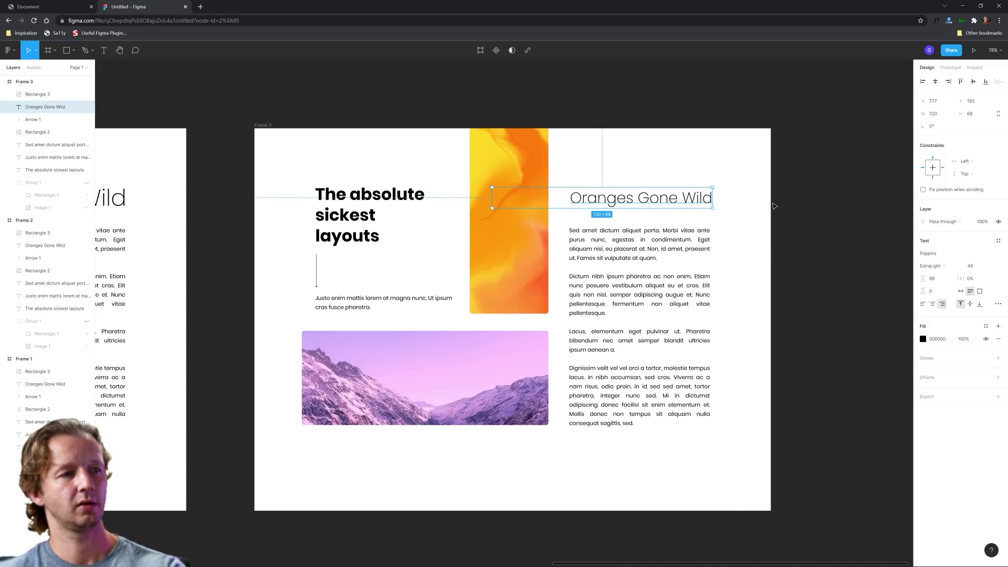
click(774, 205)
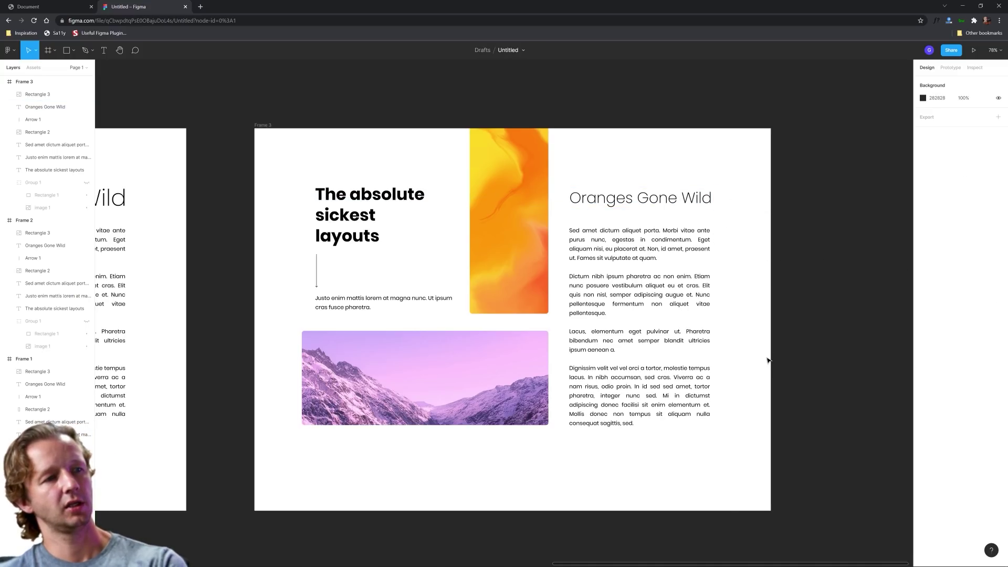
- Duplicate Frame 3 with its right-aligned heading as Frame 4
scroll(598, 386, down, 3)
drag(470, 439, 628, 367)
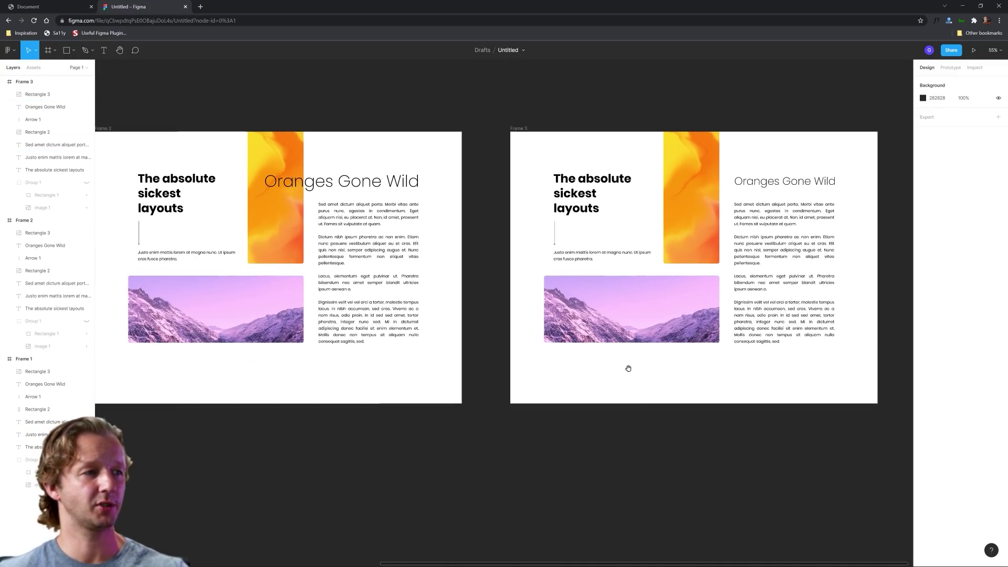
scroll(626, 370, down, 3)
scroll(443, 318, down, 3)
scroll(577, 357, up, 1)
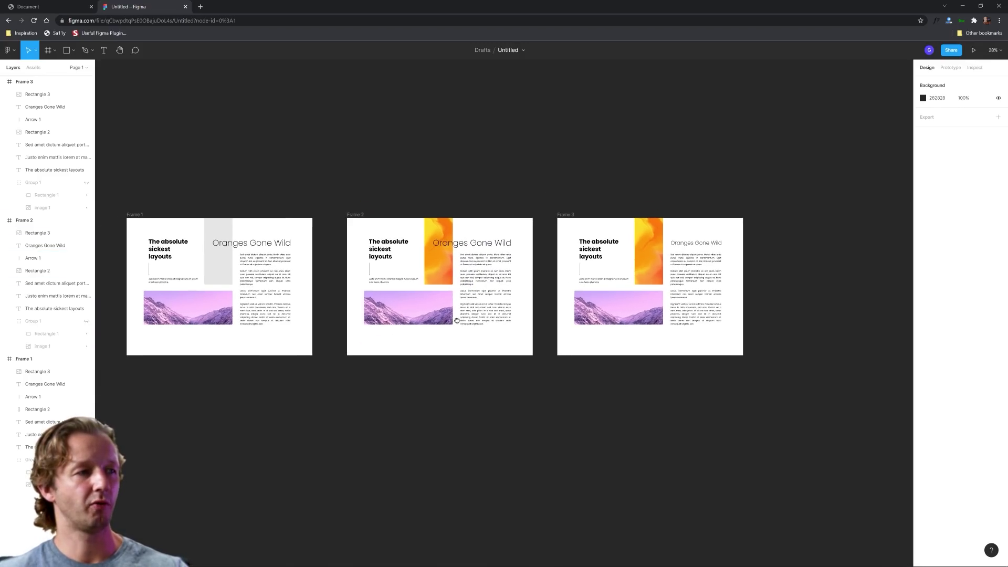
scroll(695, 274, up, 5)
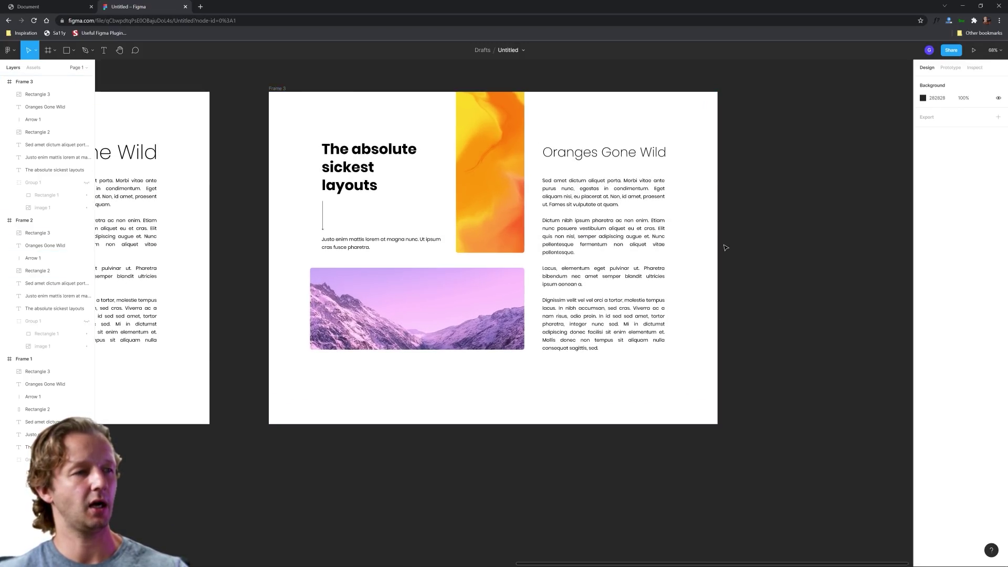
drag(758, 221, 707, 272)
scroll(707, 272, down, 1)
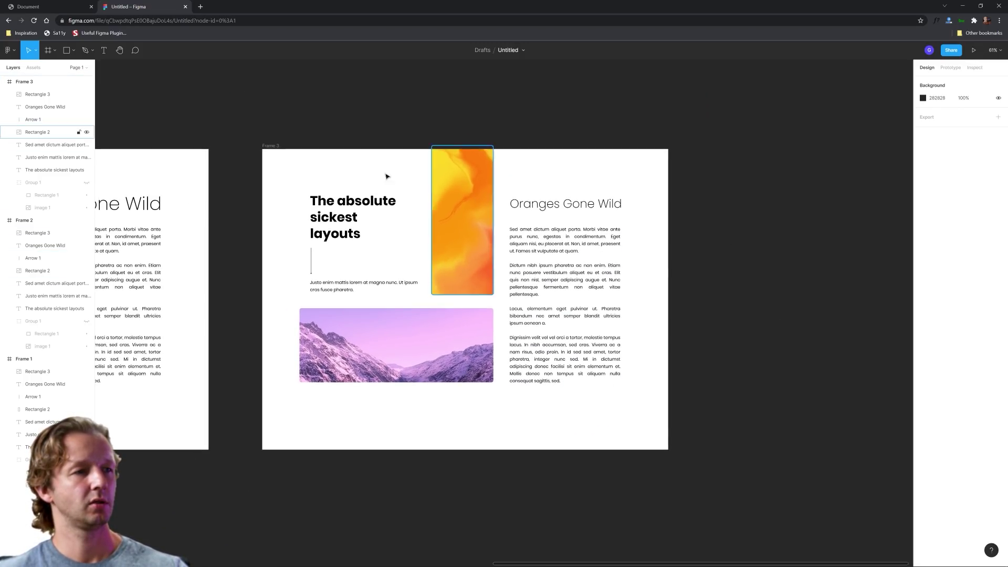
click(272, 146)
key(ctrl+d)
click(814, 115)
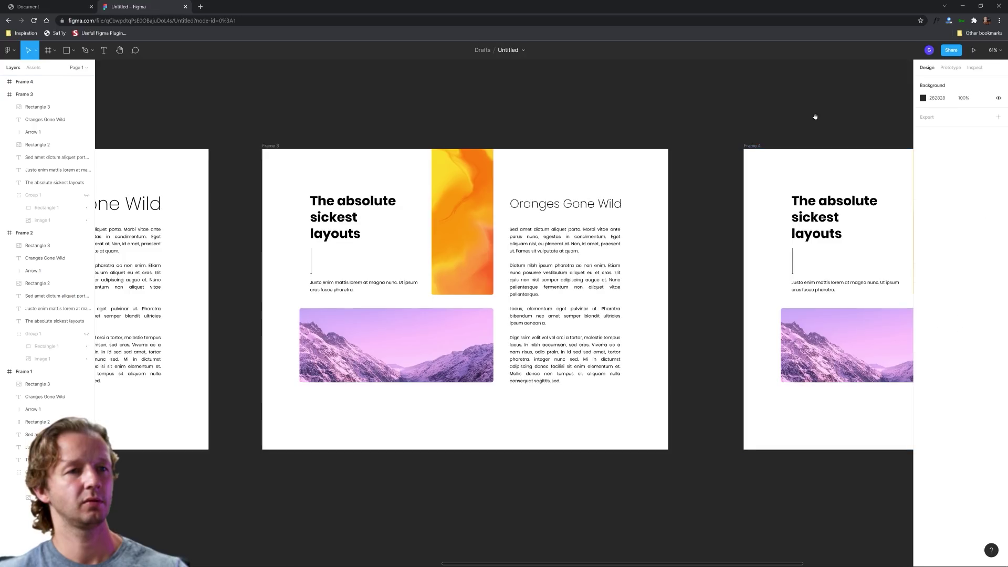
scroll(371, 105, right, 8)
- Widen Frame 4's 'The absolute sickest layouts' heading and bring it in front of the orange image
scroll(430, 231, up, 1)
click(400, 209)
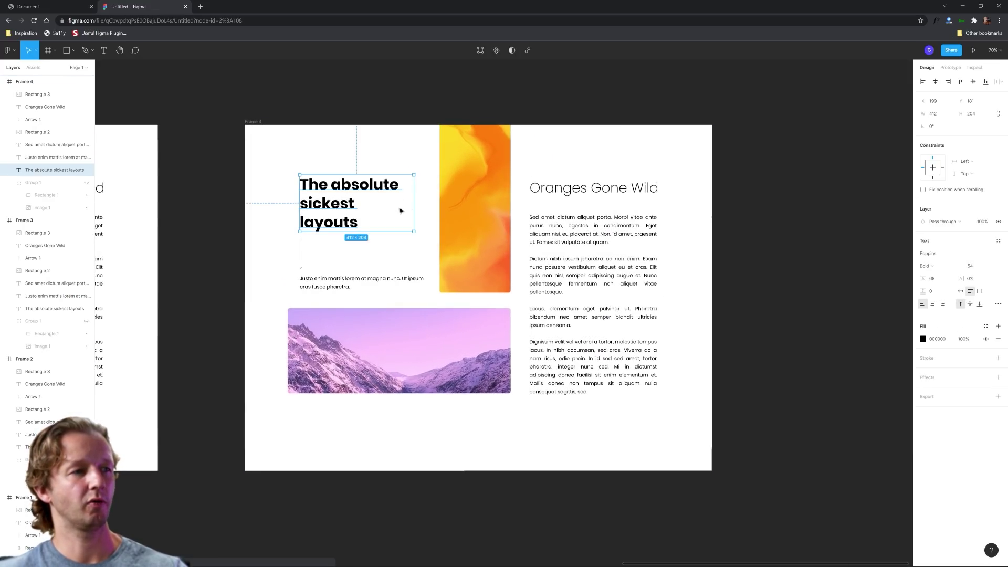
drag(412, 205, 494, 203)
right_click(407, 191)
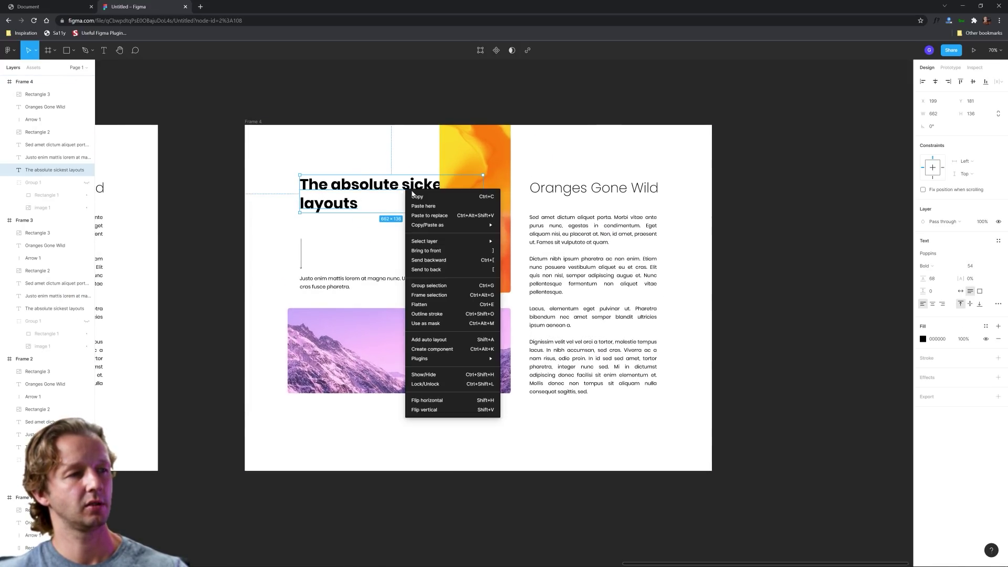
click(415, 251)
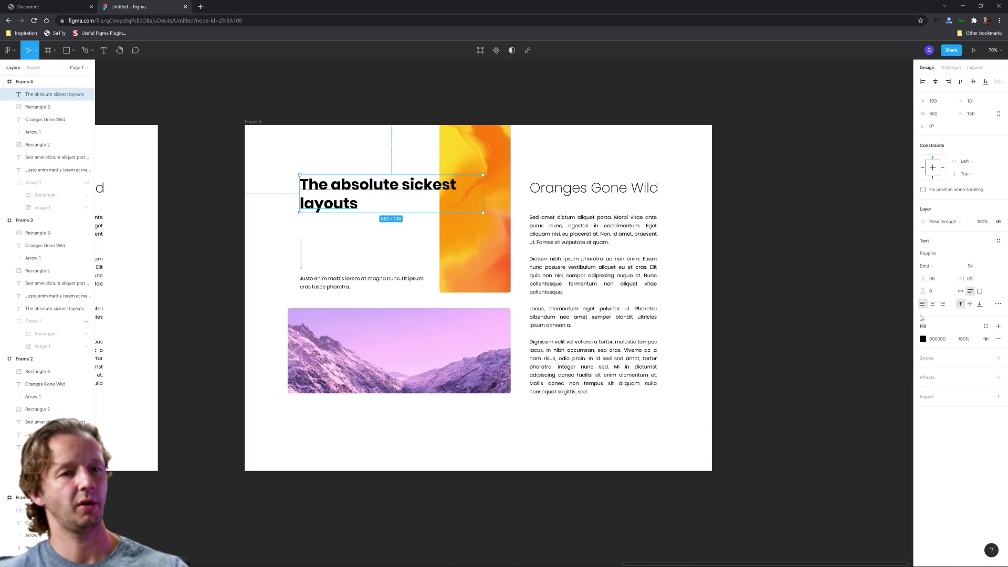
- Set the heading's font size to 63 and nudge it slightly downward
click(971, 266)
key(Up)
key(Up)
key(Up)
key(Up)
key(Up)
key(Up)
key(Up)
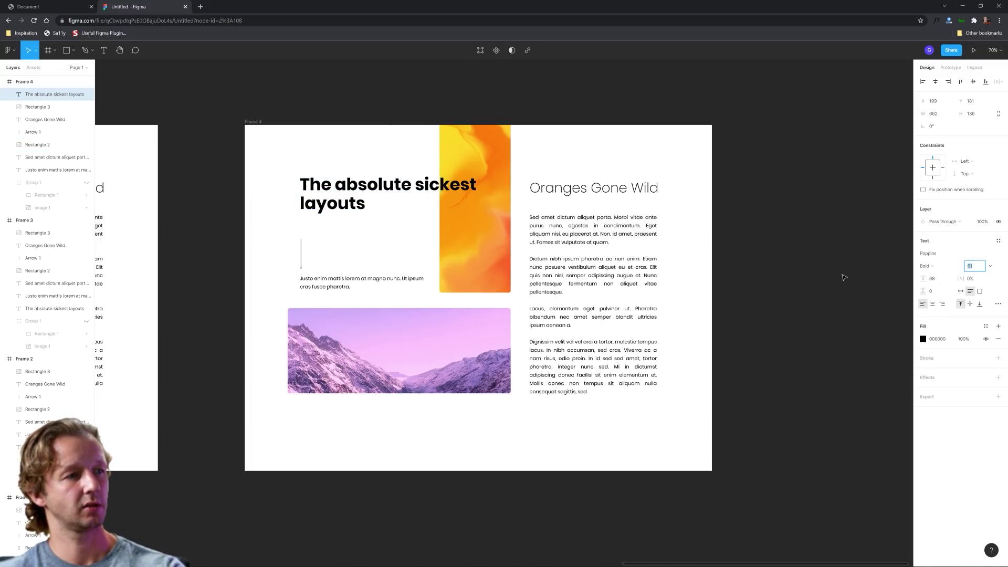
key(Up)
key(Up)
key(Up)
key(Up)
key(Up)
key(Up)
key(Up)
key(Up)
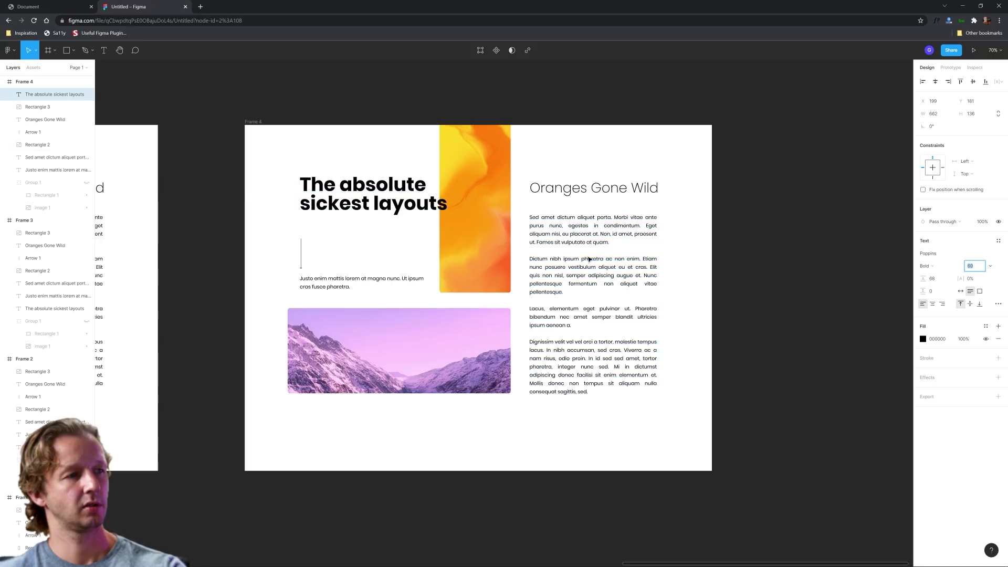
key(Down)
key(Down)
key(Down)
key(Down)
key(Down)
key(Down)
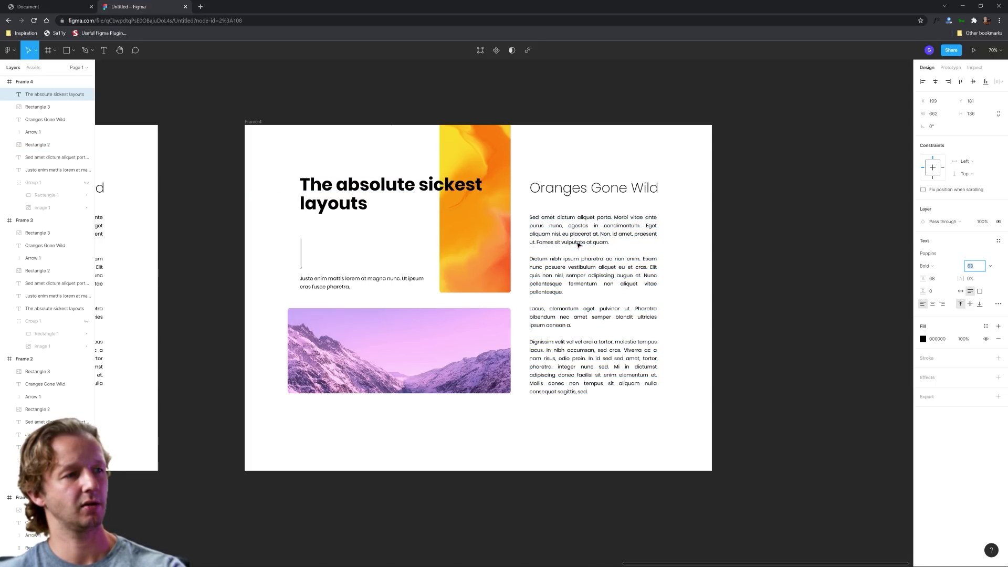
click(821, 244)
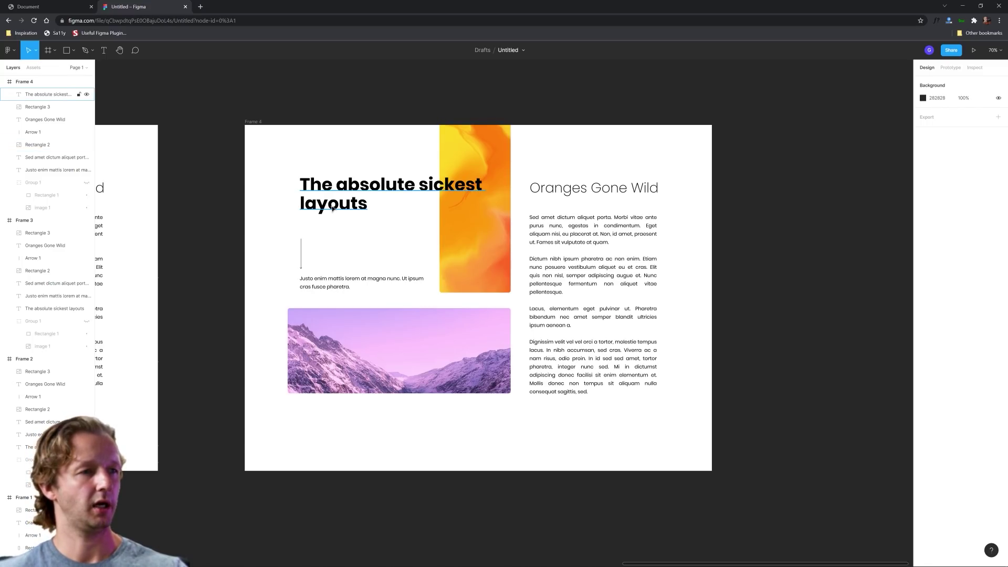
drag(333, 208, 353, 216)
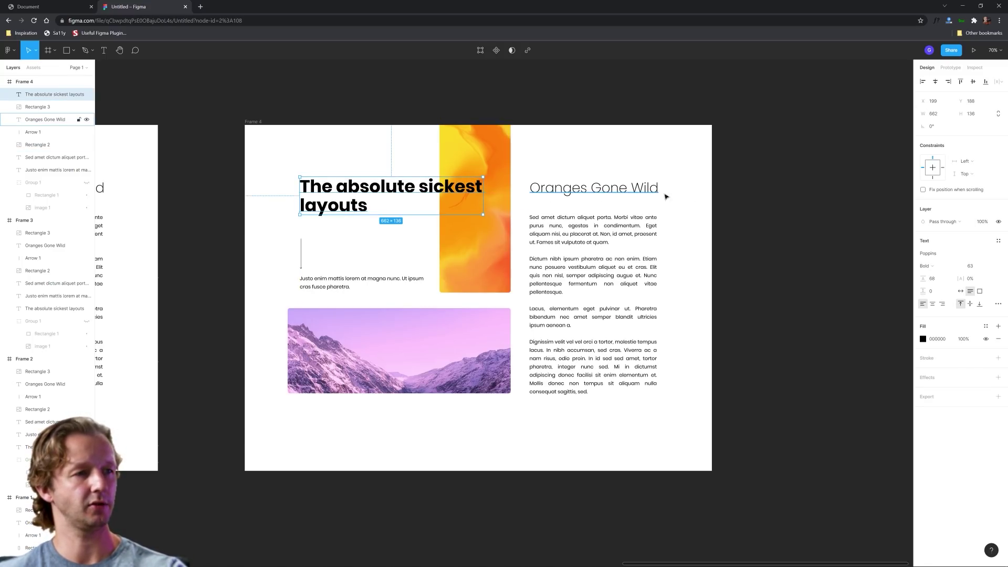
click(703, 197)
- Lengthen the arrow below the heading by pulling its top end upward
scroll(307, 250, up, 5)
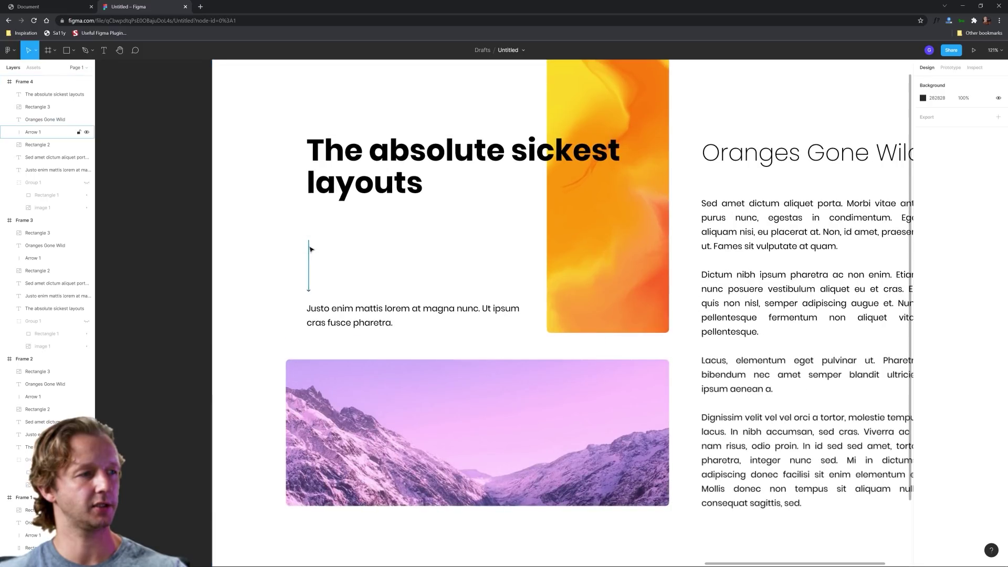
click(309, 250)
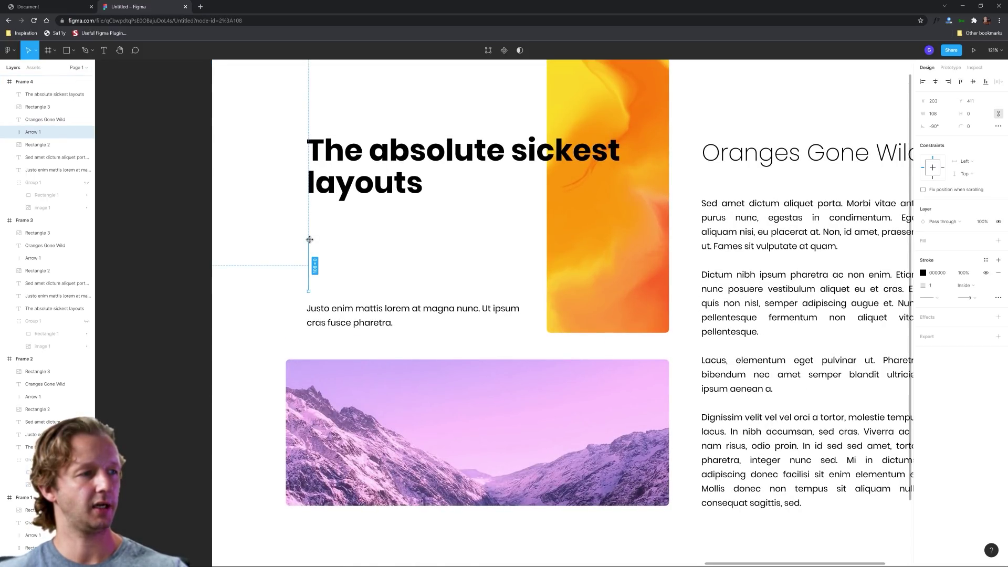
drag(309, 241, 312, 209)
click(390, 233)
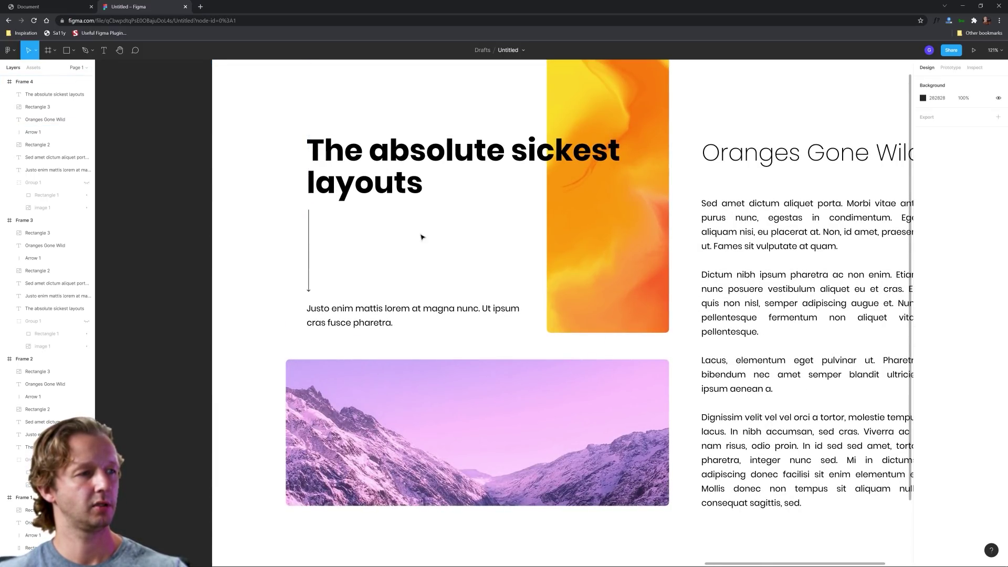
- Select Frames 1 to 4 together and drag their bottom edge to cut the height from 1250 to 1125
scroll(421, 237, down, 6)
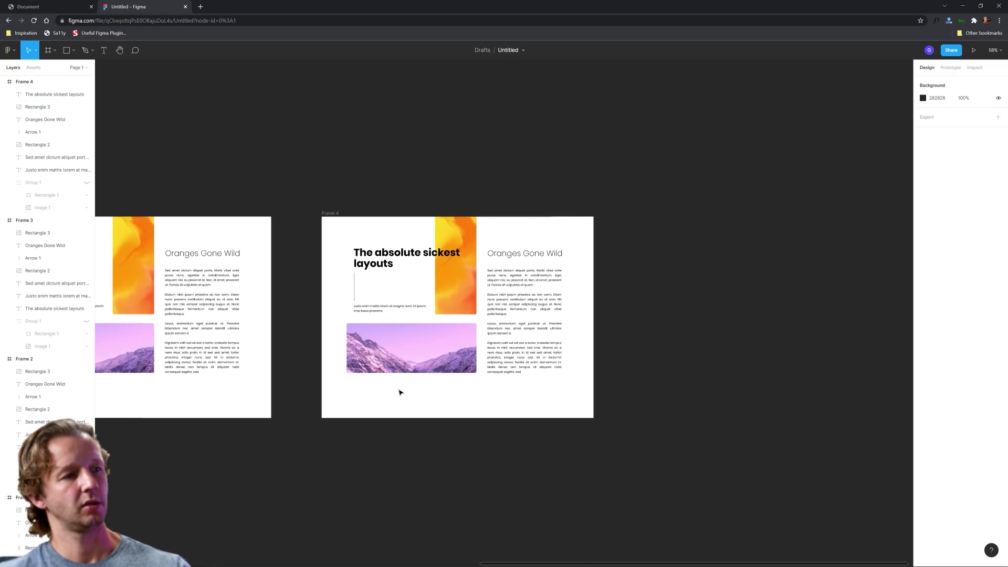
scroll(400, 392, left, 5)
scroll(567, 364, down, 4)
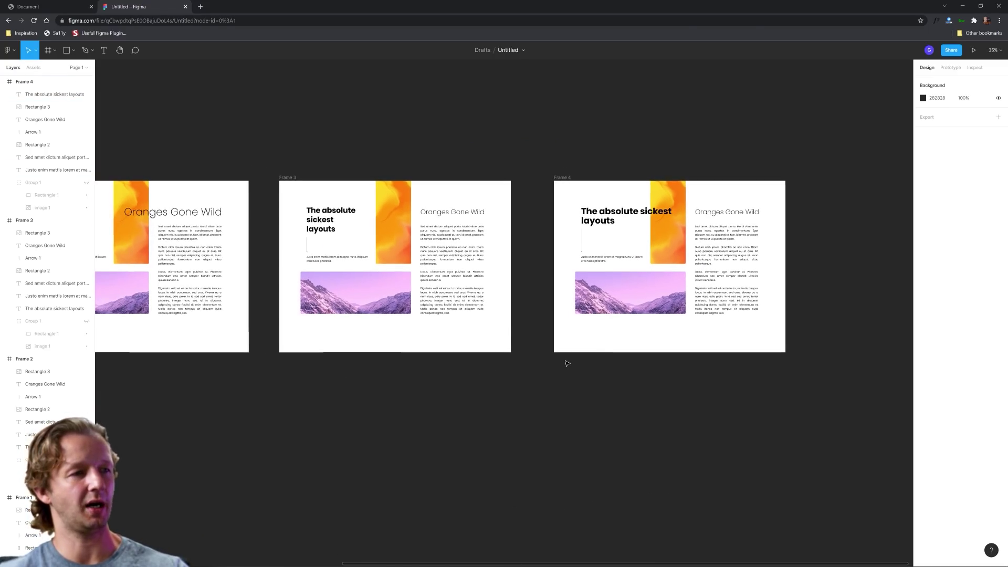
drag(566, 363, 683, 338)
scroll(225, 131, down, 3)
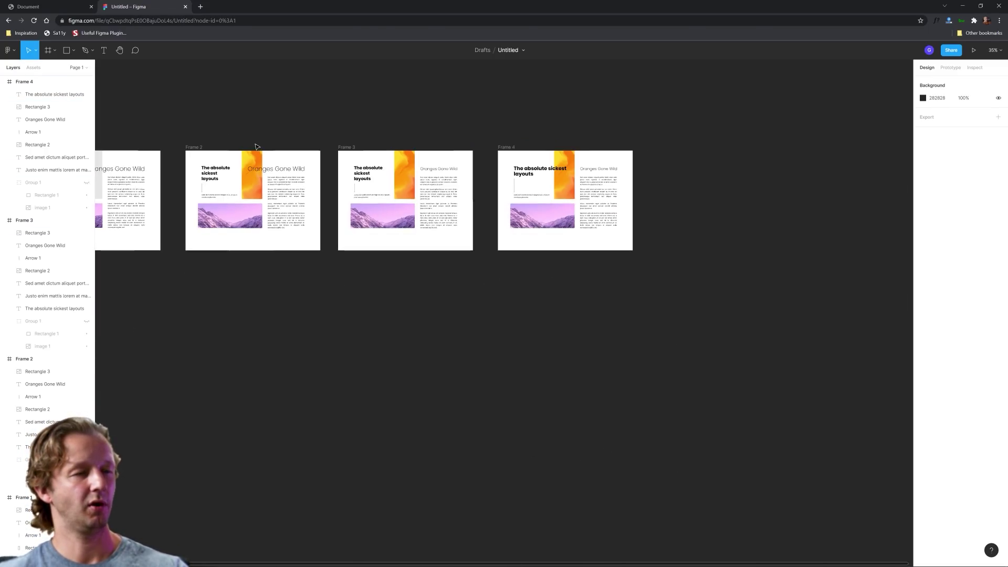
drag(230, 131, 470, 135)
click(252, 148)
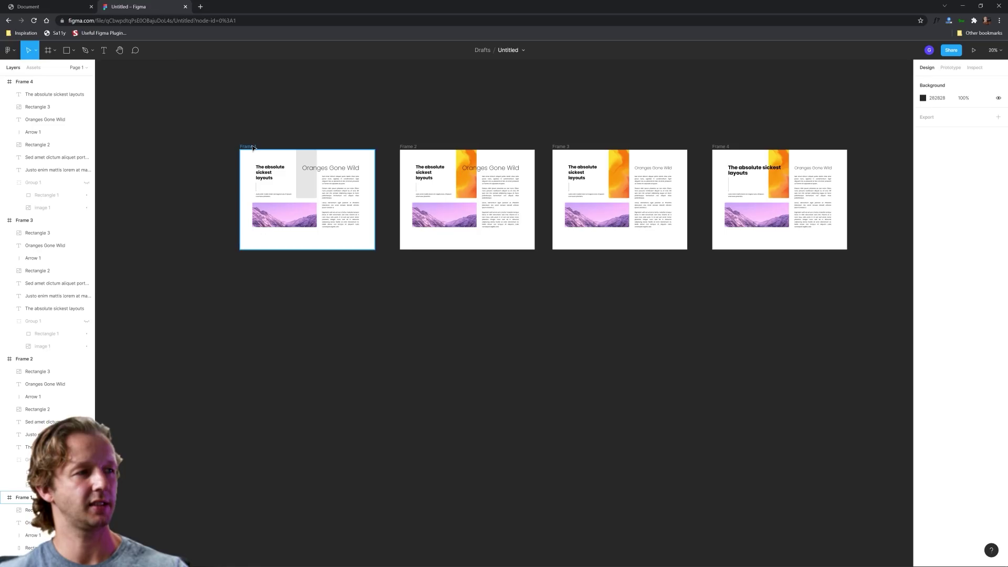
shift+click(406, 147)
shift+click(562, 149)
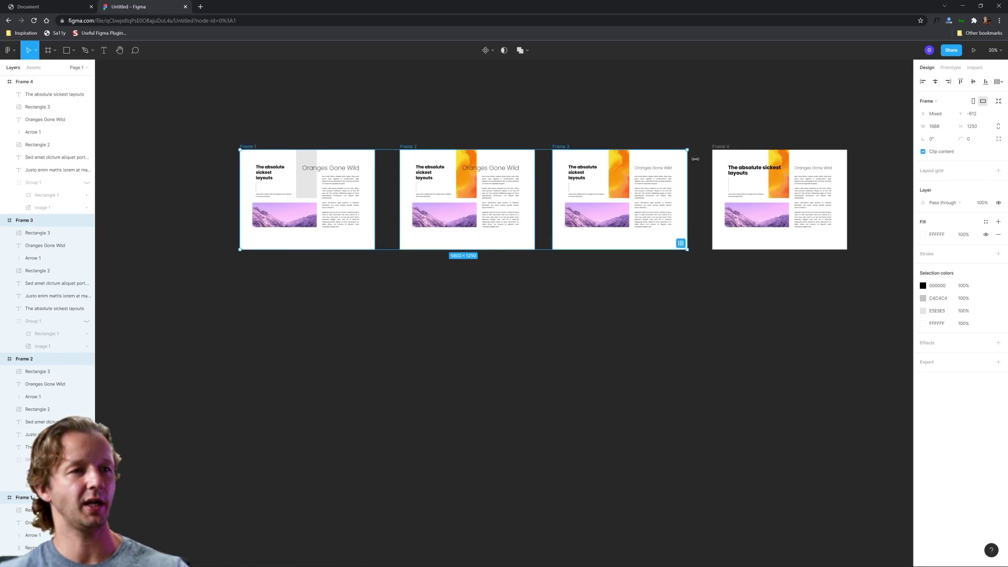
shift+click(721, 146)
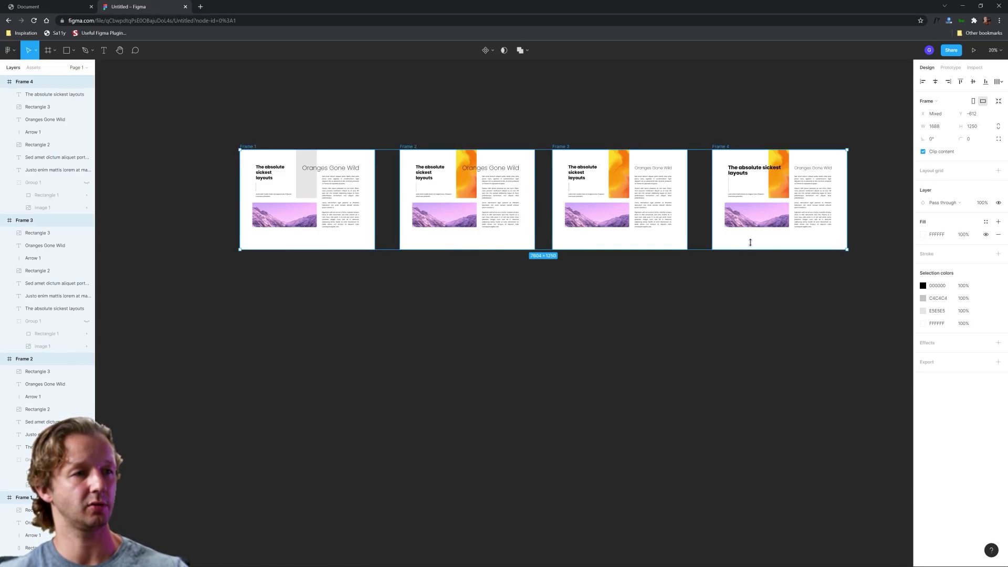
drag(750, 242, 757, 239)
click(684, 291)
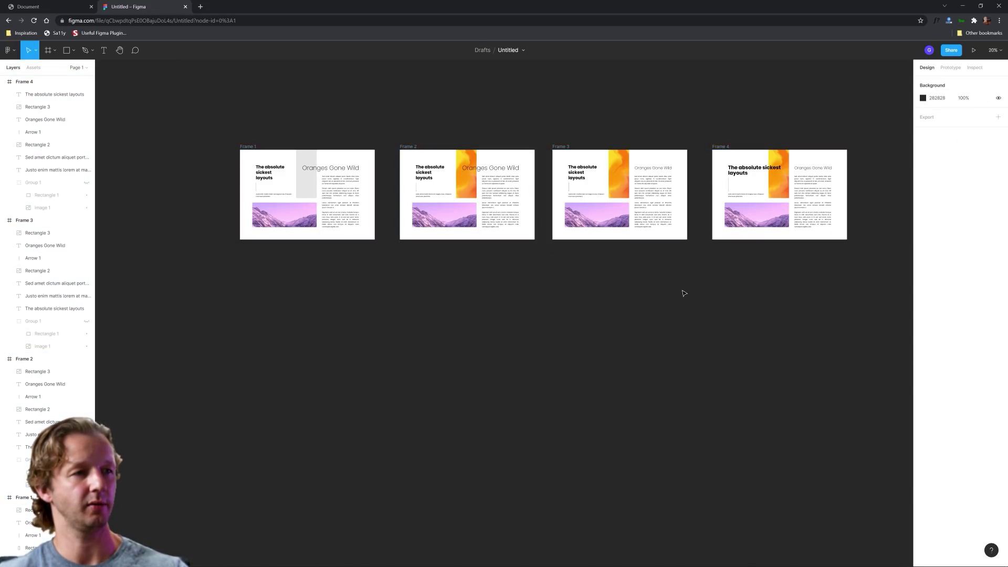
scroll(294, 202, up, 2)
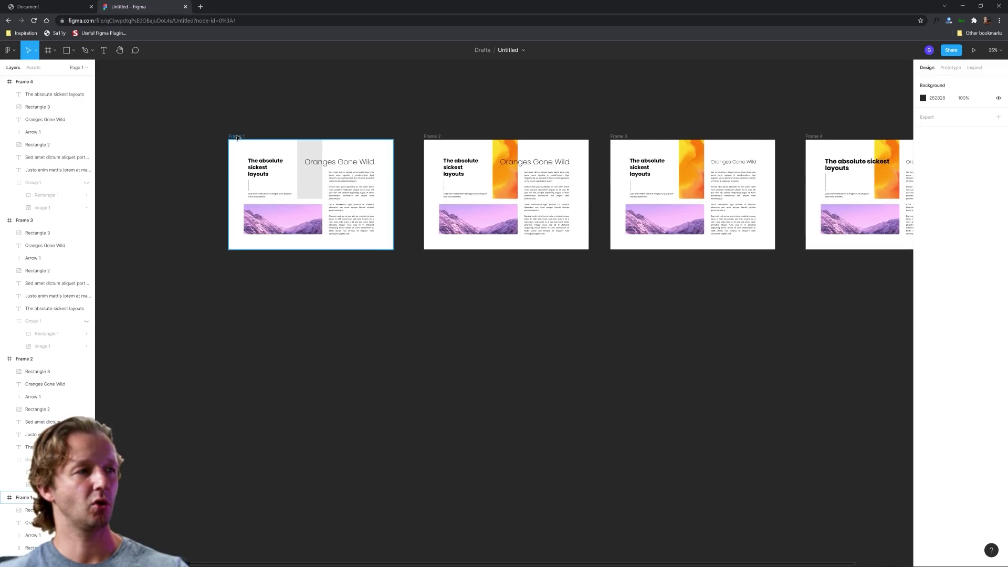
- Duplicate Frame 1 into a new Frame 5 below and darken its background
drag(238, 137, 237, 296)
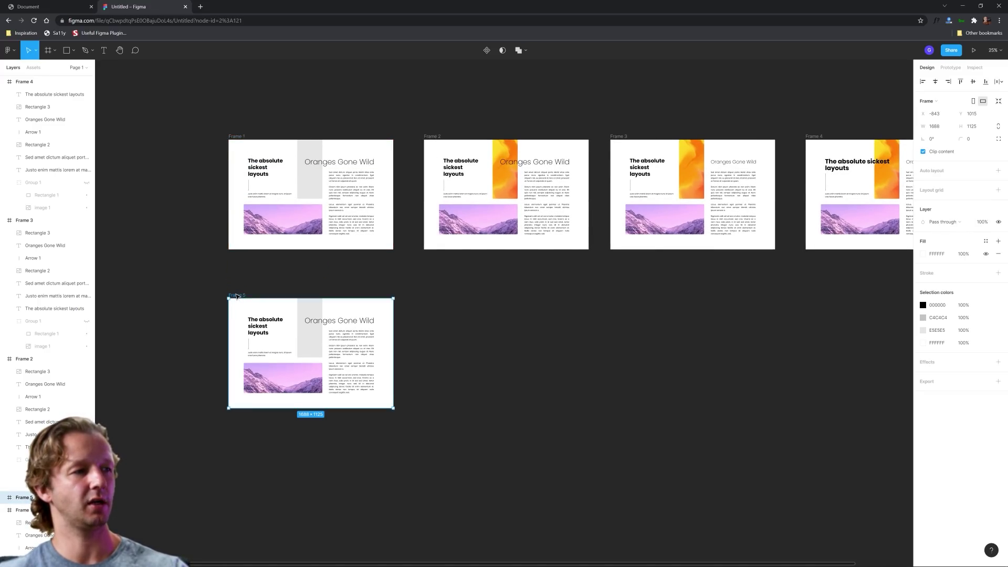
key(shift+2)
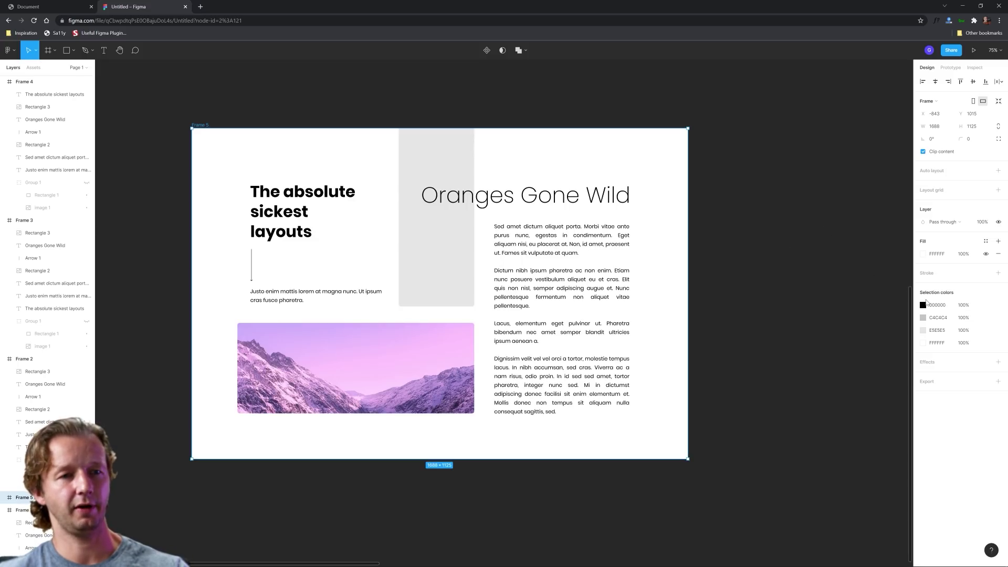
click(923, 255)
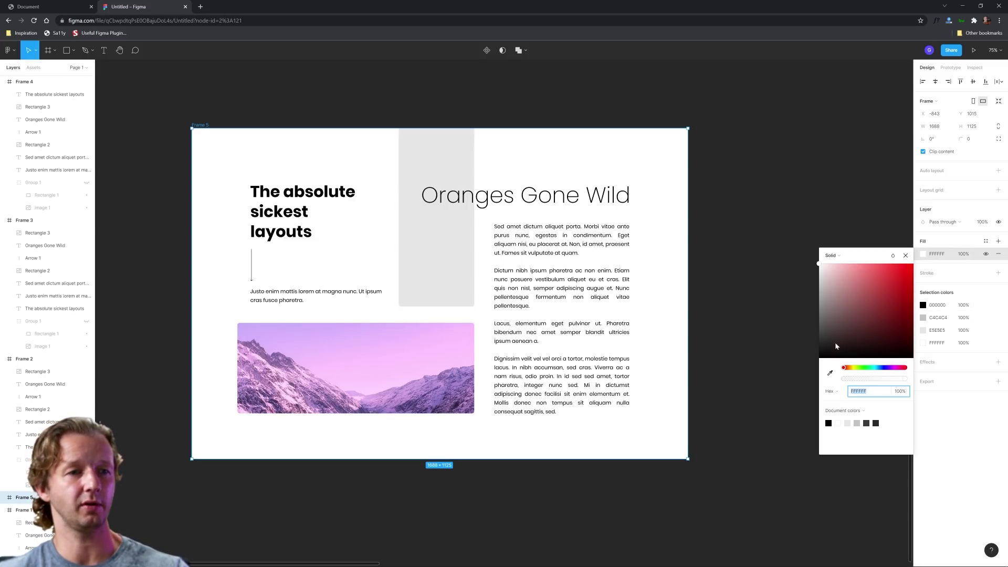
mouse_move(836, 346)
mouse_down()
mouse_move(792, 342)
mouse_move(780, 353)
mouse_up()
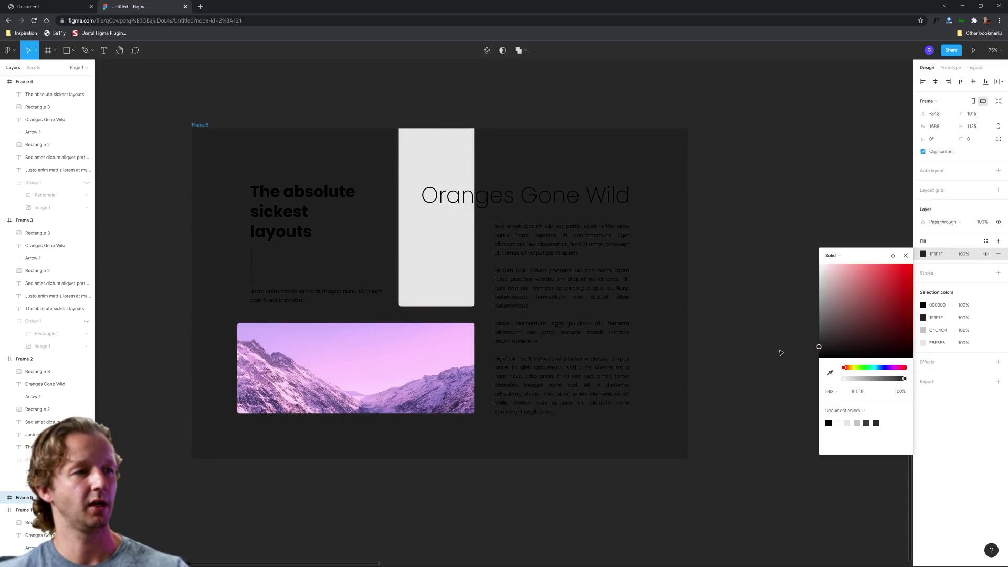
click(774, 354)
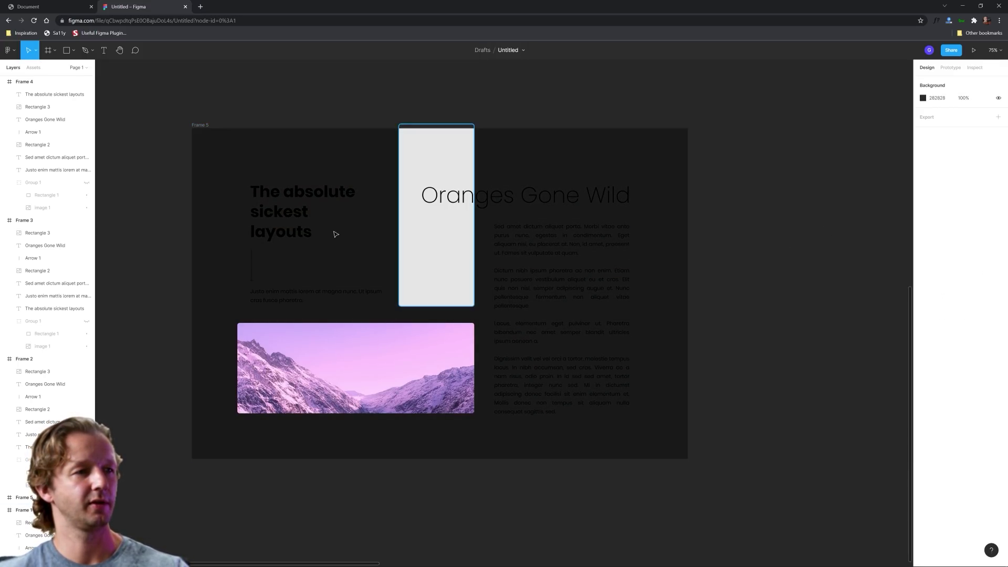
- Make Frame 5's headline and the Oranges Gone Wild title white
click(333, 231)
shift+click(290, 295)
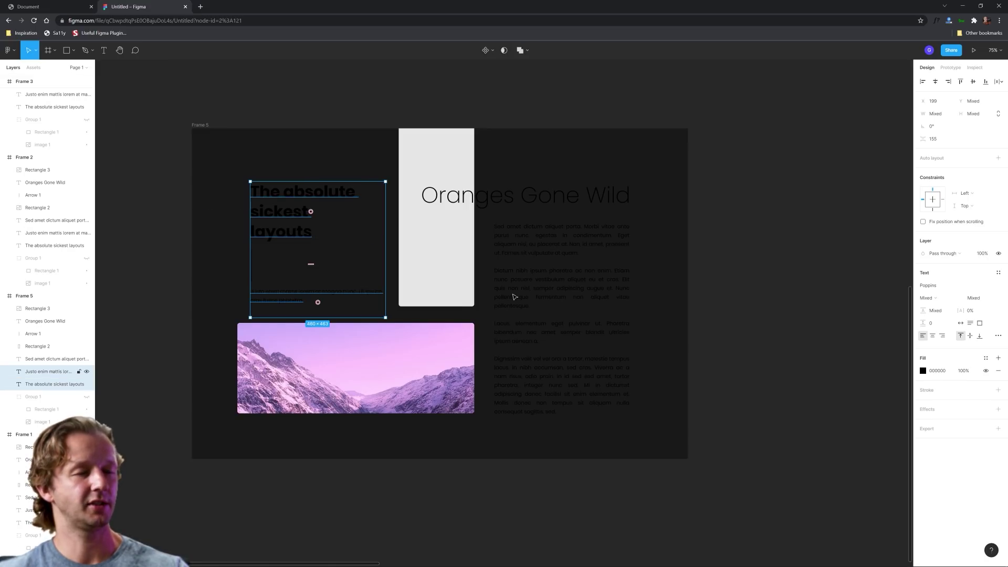
shift+click(606, 273)
click(278, 230)
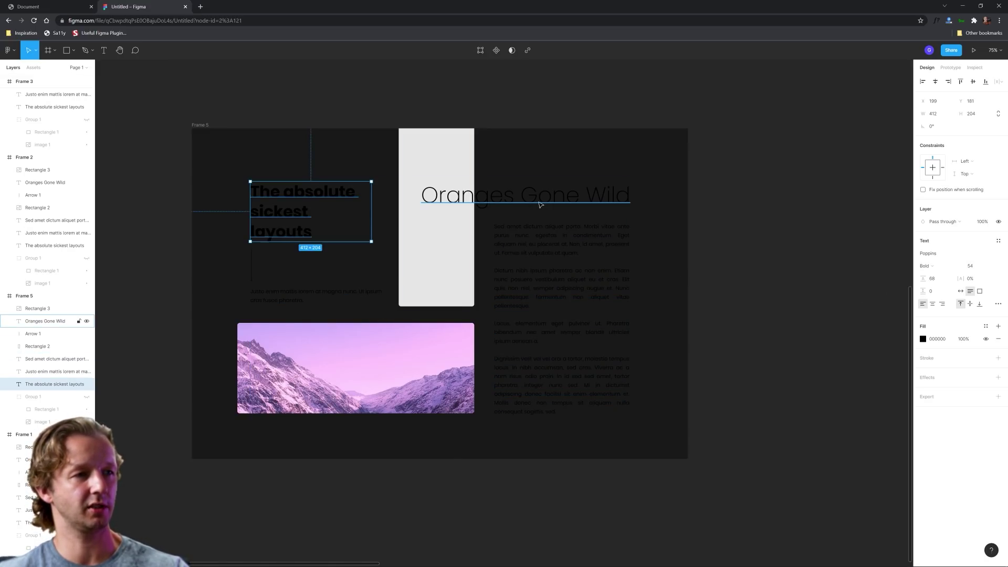
click(922, 339)
drag(912, 346, 785, 334)
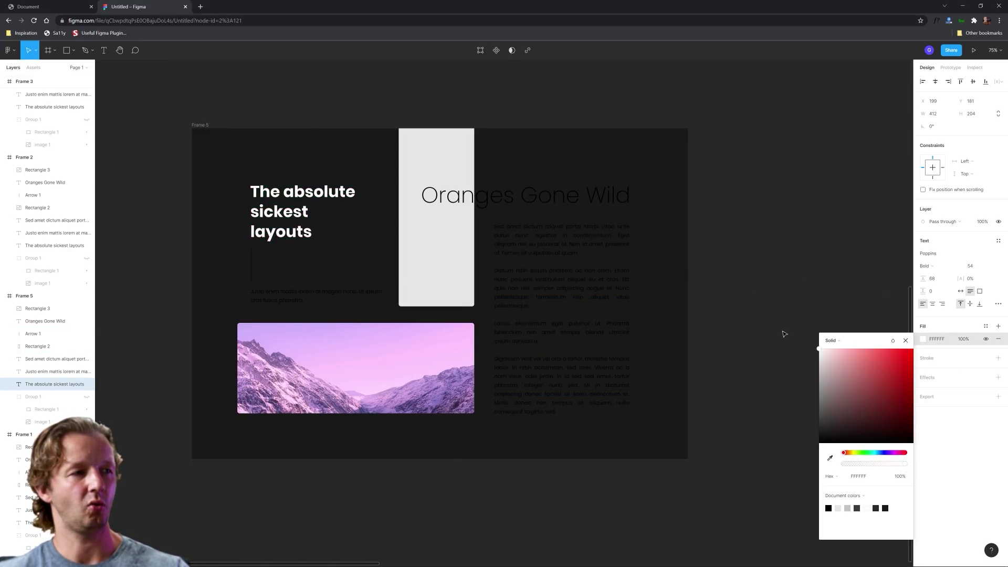
click(568, 199)
click(923, 339)
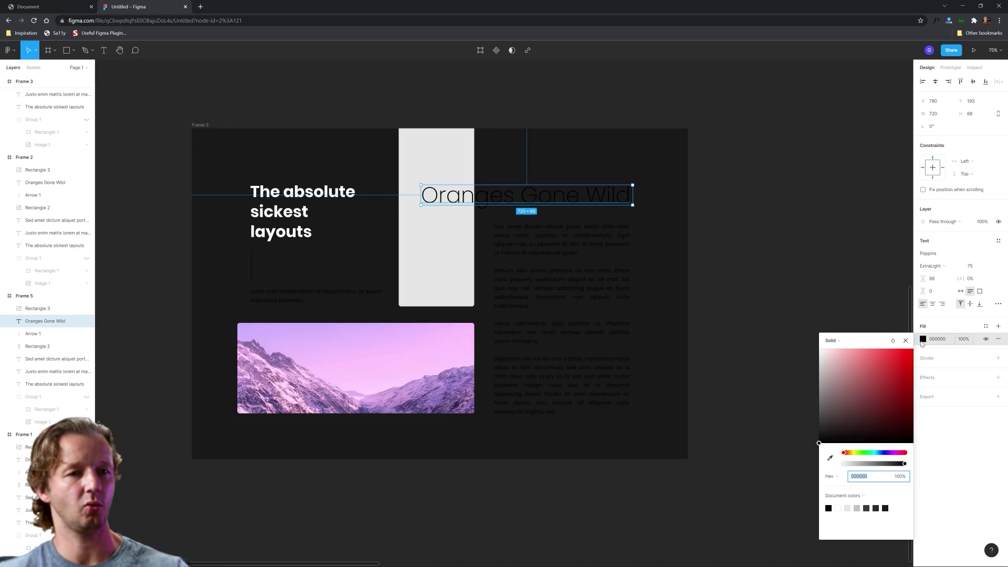
drag(902, 349, 734, 308)
click(733, 308)
- Lighten the body text and the Justo enim text to grey CECECE
click(565, 285)
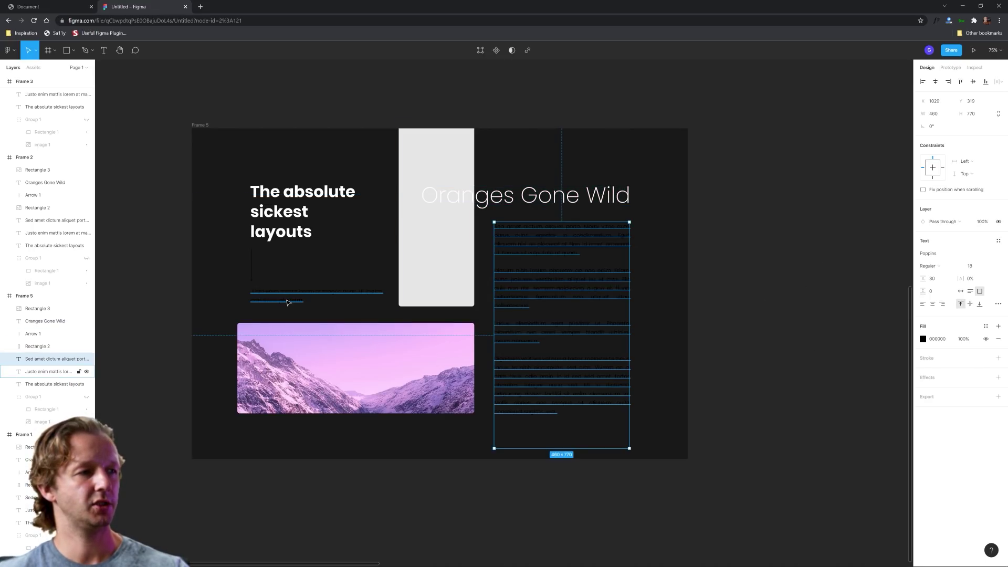
shift+click(304, 304)
click(922, 371)
drag(829, 446, 804, 393)
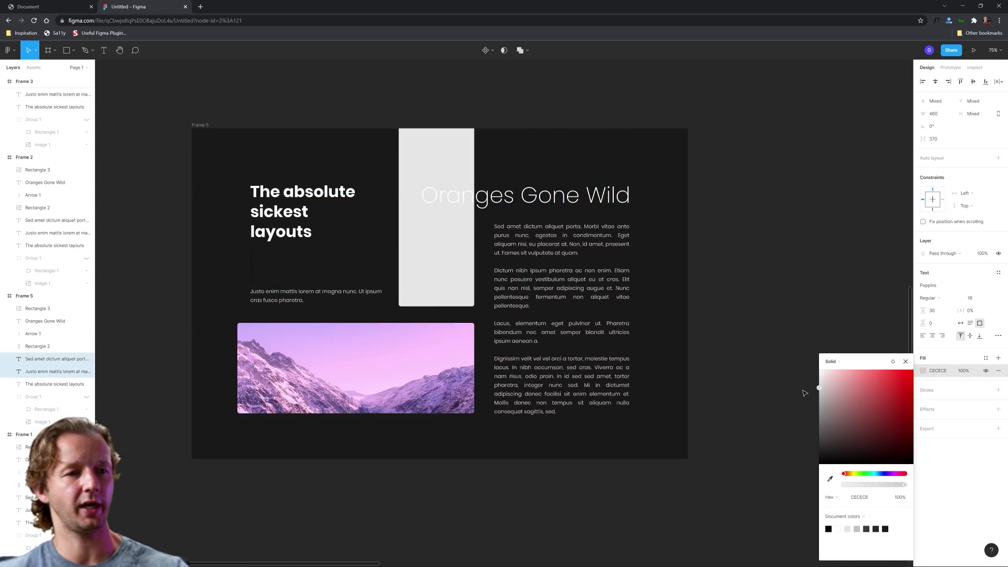
- Darken Frame 5's light grey vertical bar fill to near black
click(790, 265)
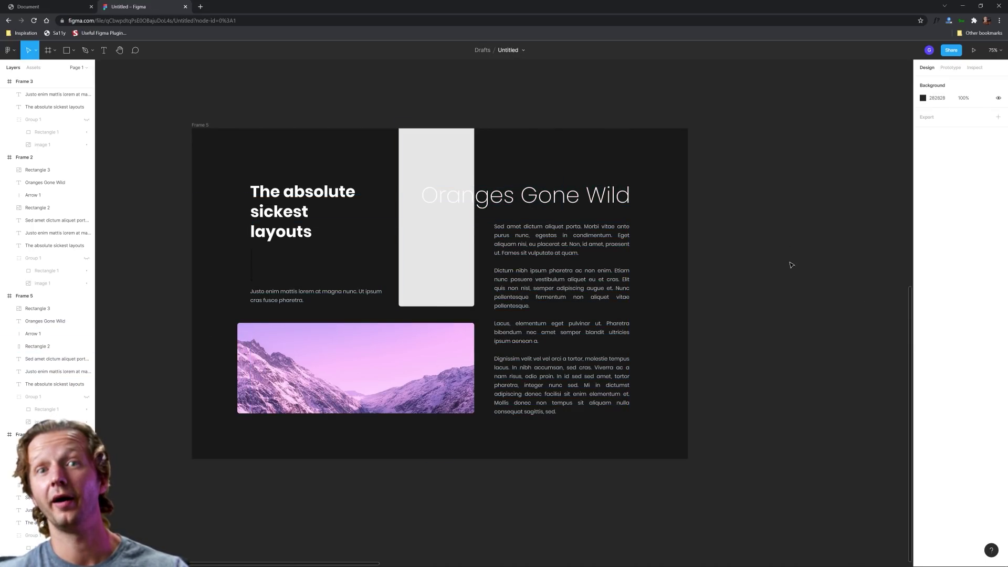
click(442, 147)
click(923, 255)
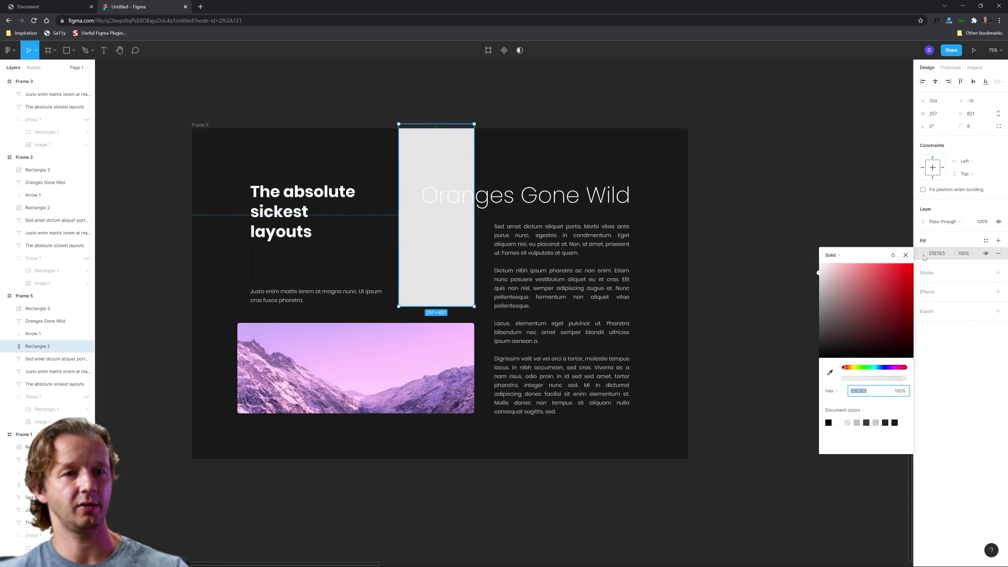
drag(825, 339, 789, 350)
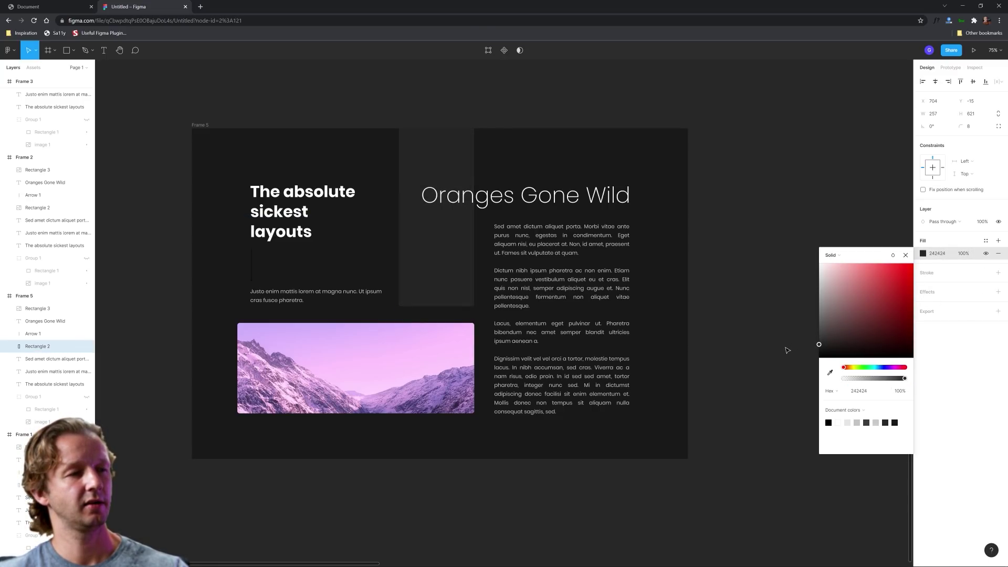
click(770, 249)
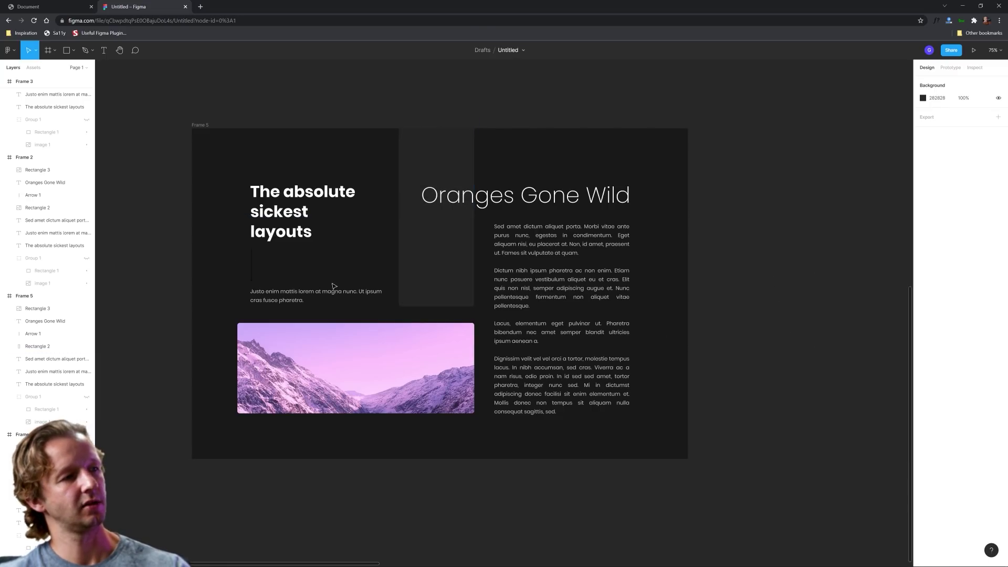
- Turn the thin arrow under the headline white (FFFFFF)
click(250, 269)
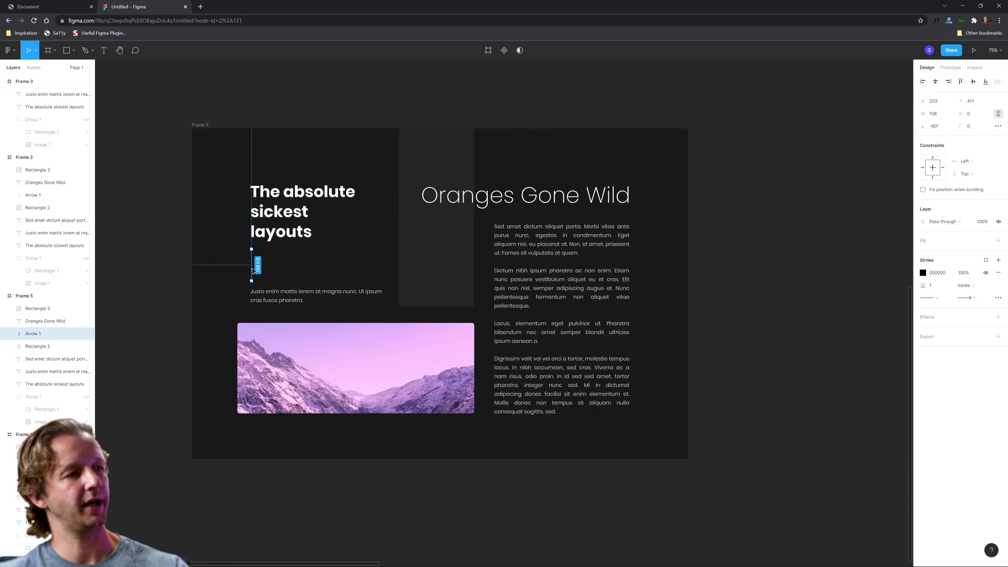
click(922, 272)
click(922, 272)
click(922, 273)
drag(835, 294, 770, 251)
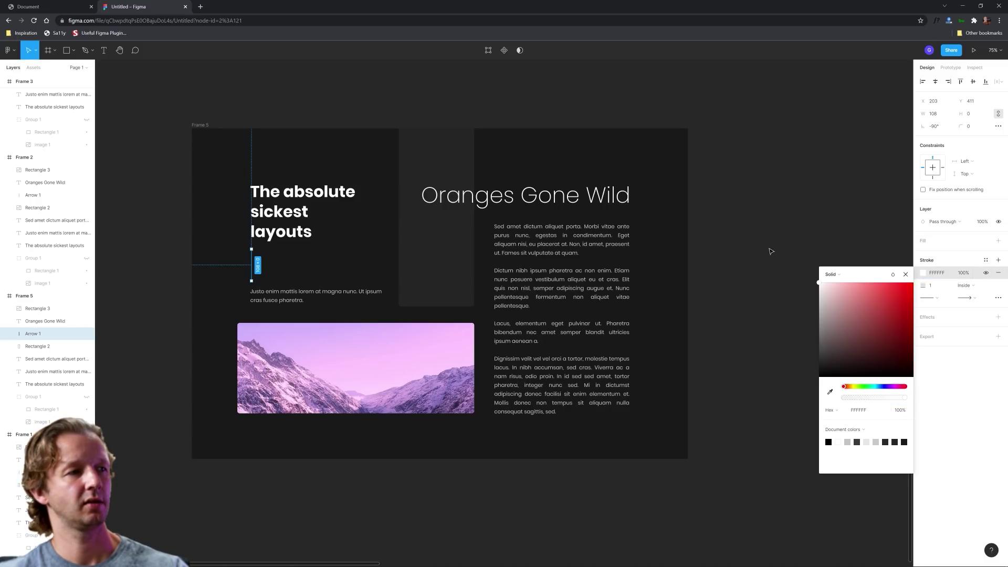
click(770, 252)
scroll(721, 238, up, 5)
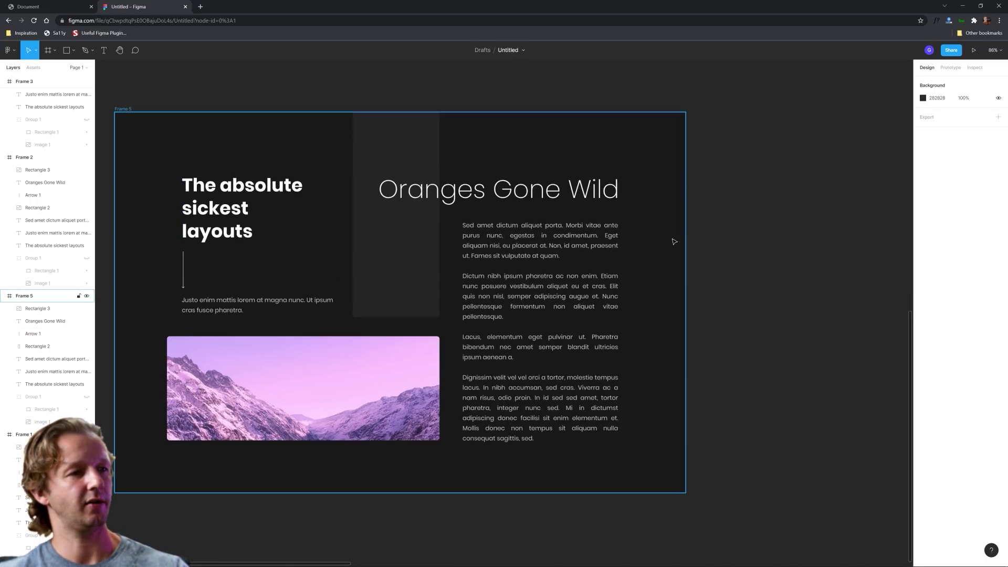
scroll(732, 245, down, 10)
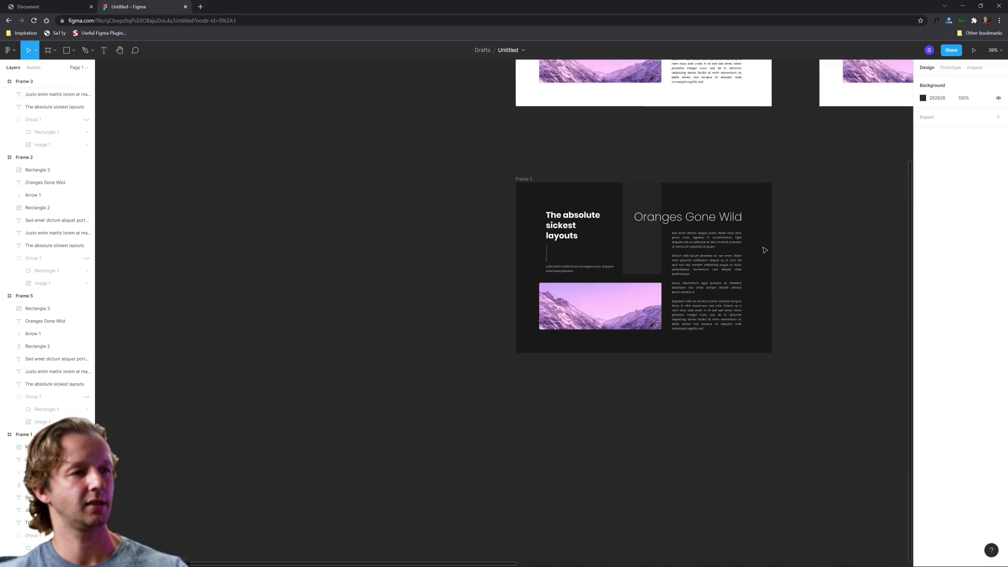
drag(749, 241, 376, 336)
scroll(346, 290, up, 4)
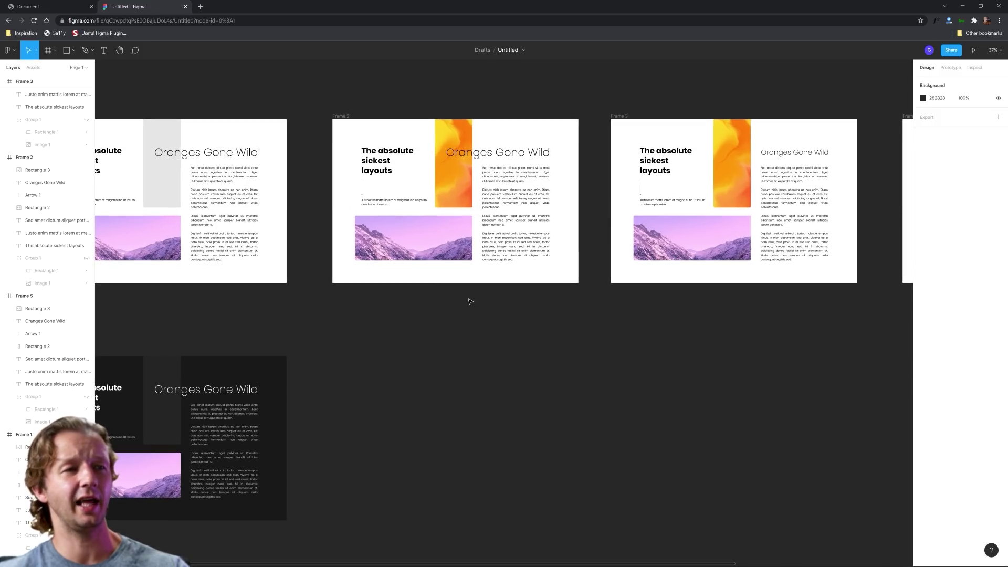
drag(483, 297, 423, 381)
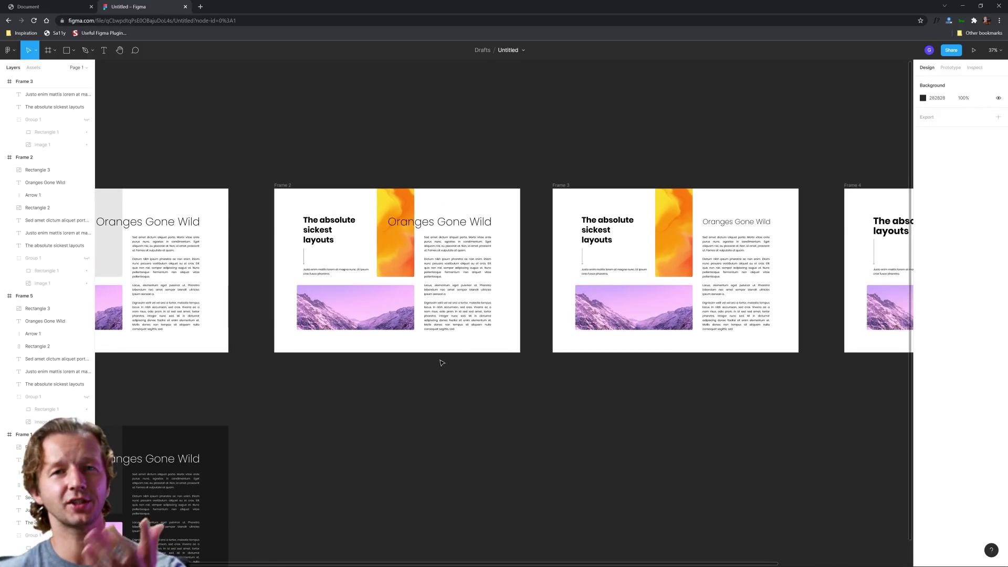
click(37, 6)
click(273, 86)
click(273, 86)
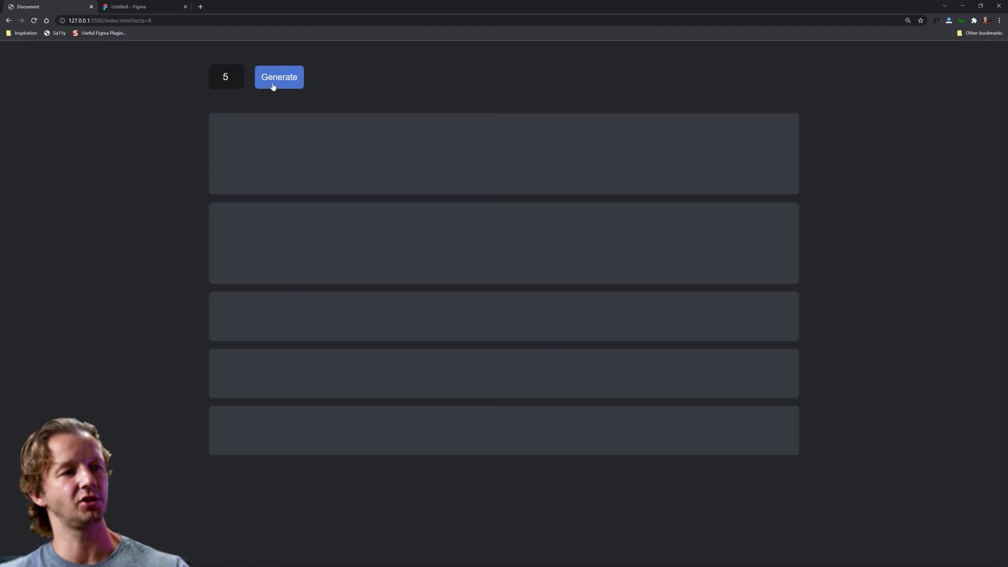
click(273, 86)
click(273, 86)
click(273, 87)
click(273, 86)
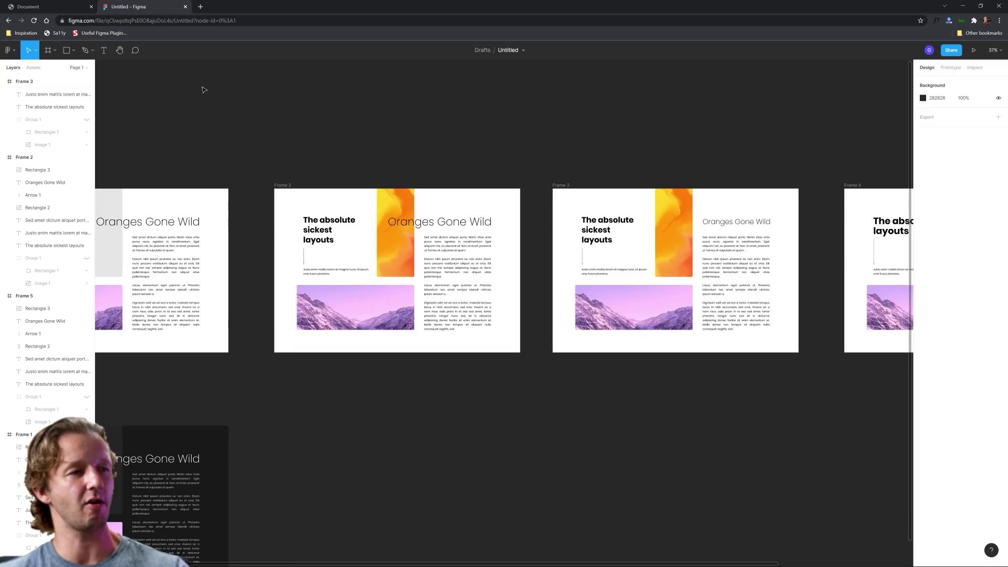
- Move Frame 1's headline, arrow and short text left to line up with the image
scroll(525, 113, down, 3)
scroll(542, 117, right, 1)
scroll(504, 121, up, 2)
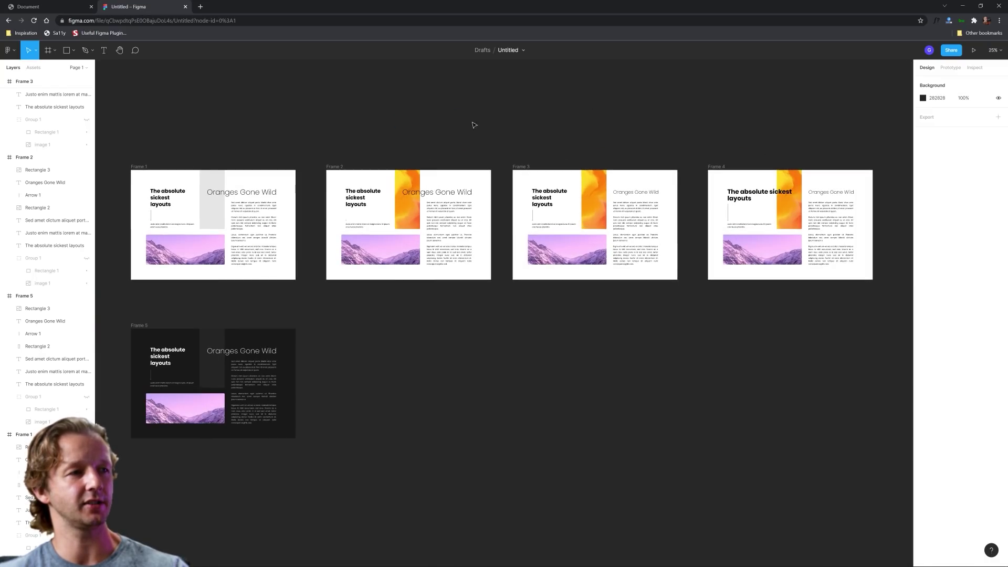
scroll(472, 124, left, 3)
scroll(322, 168, up, 5)
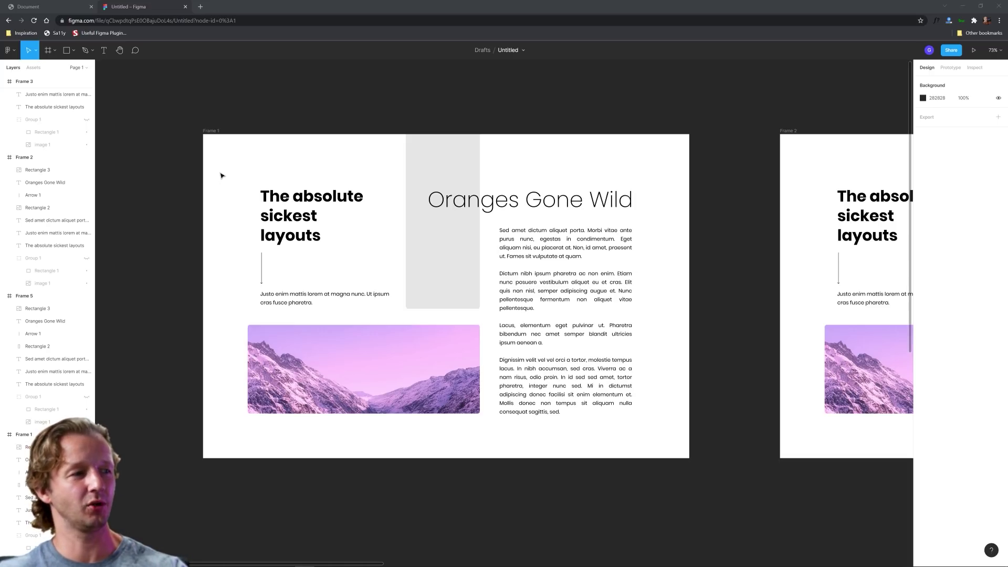
scroll(234, 273, up, 5)
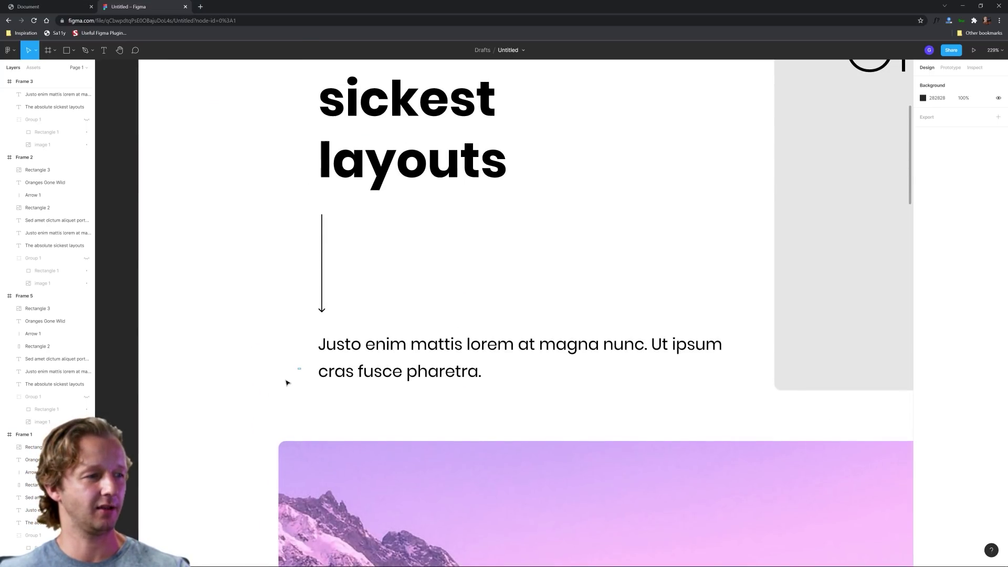
drag(287, 383, 277, 425)
scroll(243, 353, down, 5)
drag(236, 208, 293, 365)
click(265, 176)
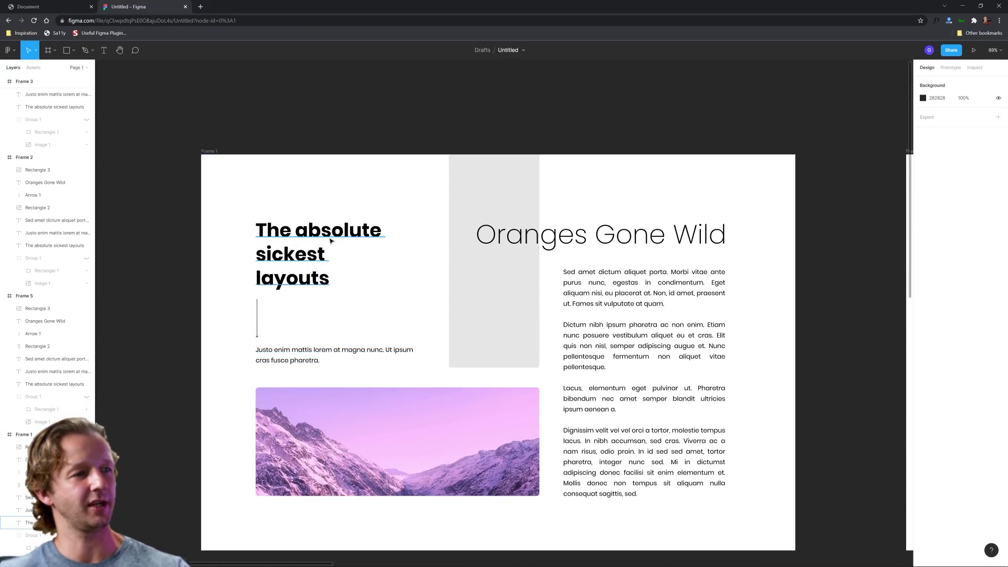
- Select the headline, arrow and text in Frames 2 to 5 and shift them left together
scroll(428, 173, down, 5)
drag(428, 209, 15, 218)
drag(261, 185, 333, 273)
drag(589, 231, 674, 281)
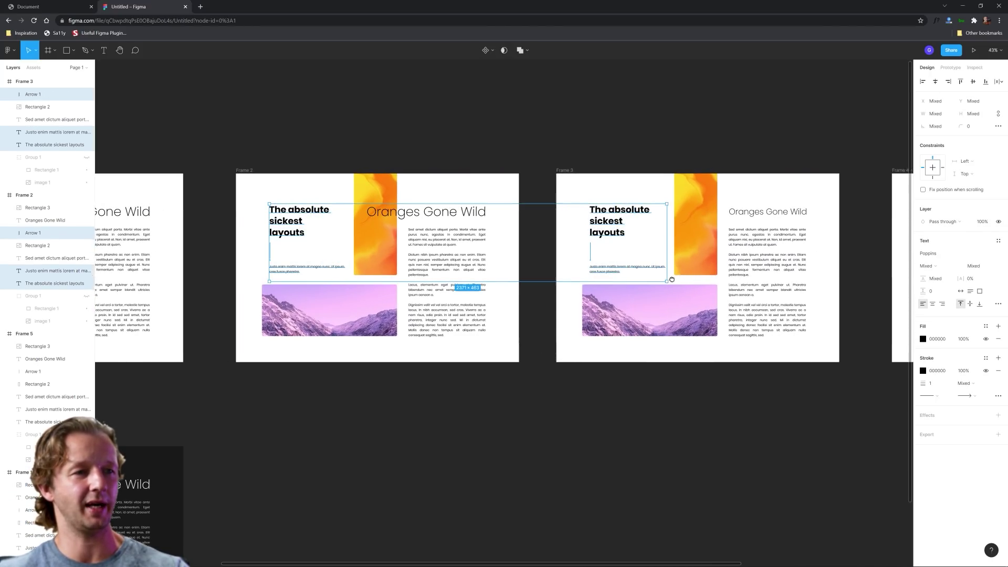
scroll(675, 263, right, 5)
drag(719, 213, 831, 274)
scroll(427, 398, down, 2)
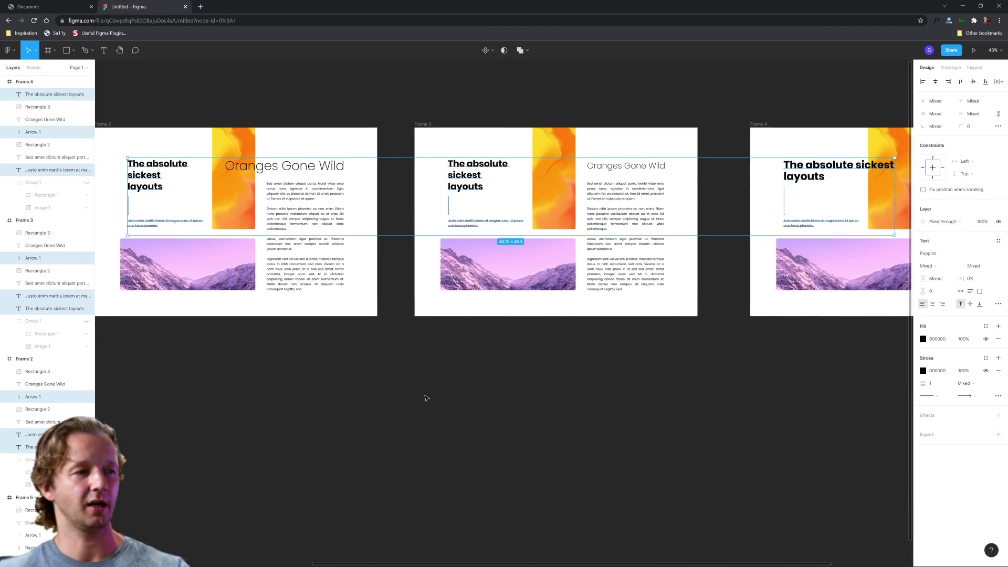
scroll(334, 404, down, 5)
scroll(266, 414, up, 1)
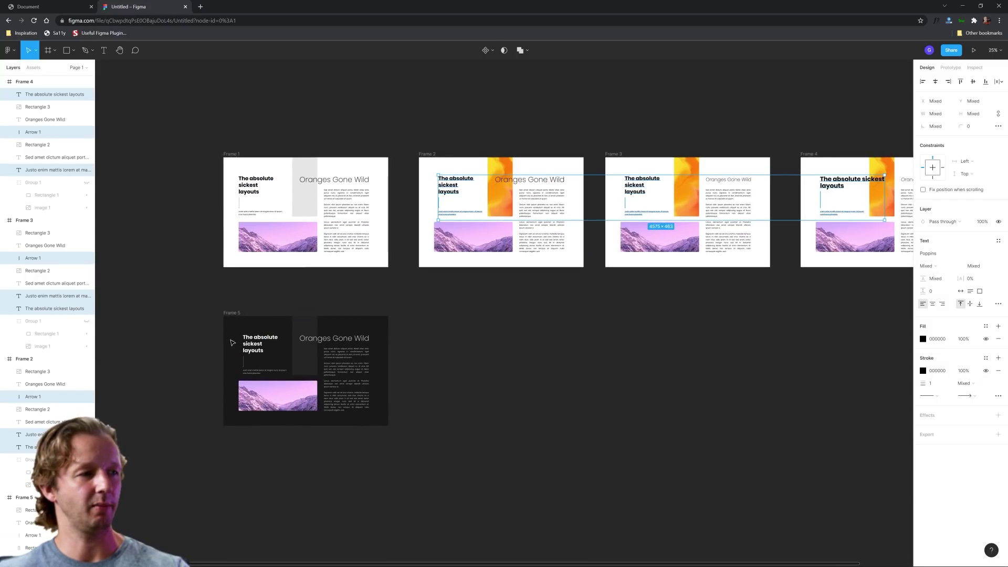
drag(231, 332, 268, 375)
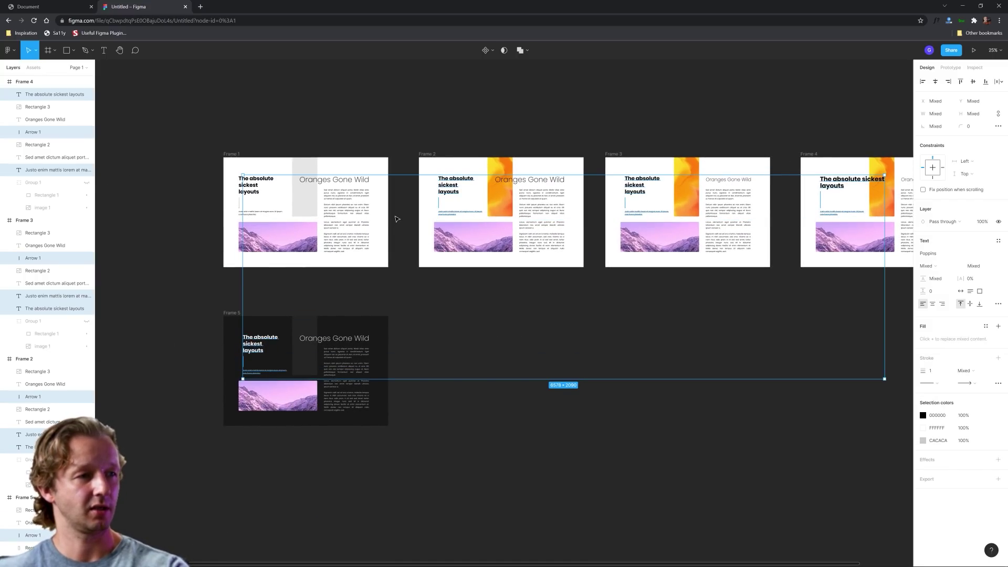
key(shift+Left)
key(shift+Left)
key(shift+Left)
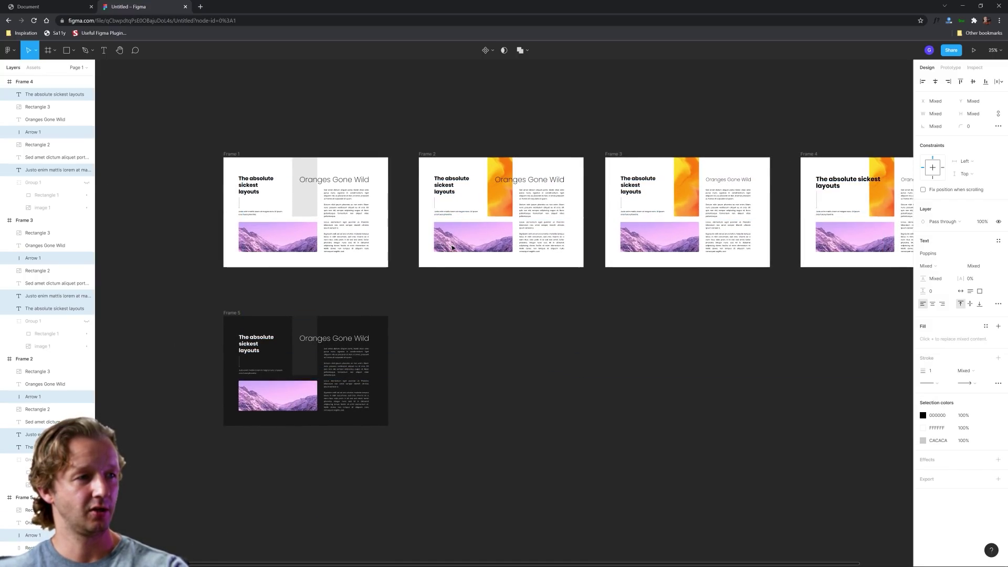
key(Escape)
scroll(452, 248, up, 5)
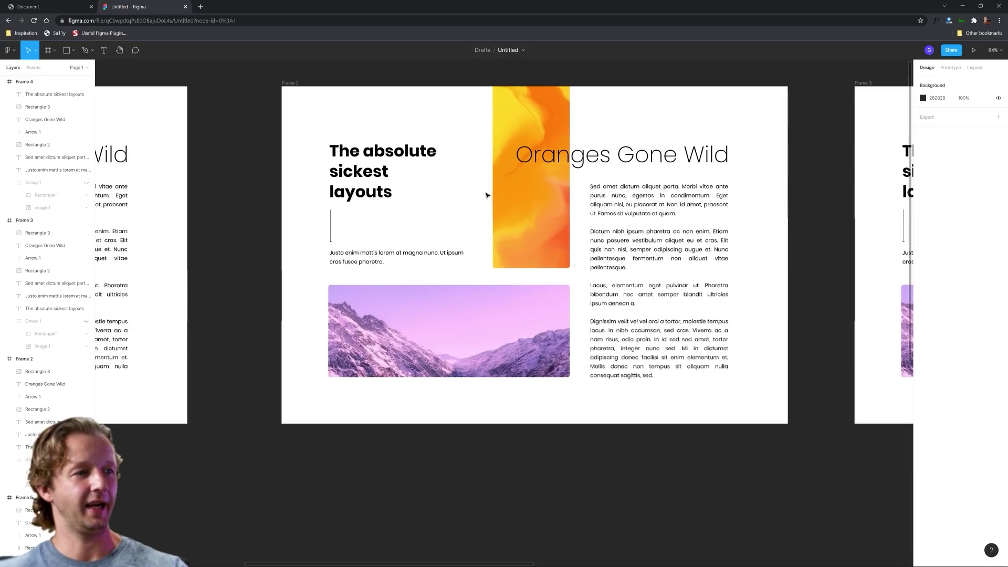
scroll(438, 248, down, 1)
scroll(438, 248, right, 15)
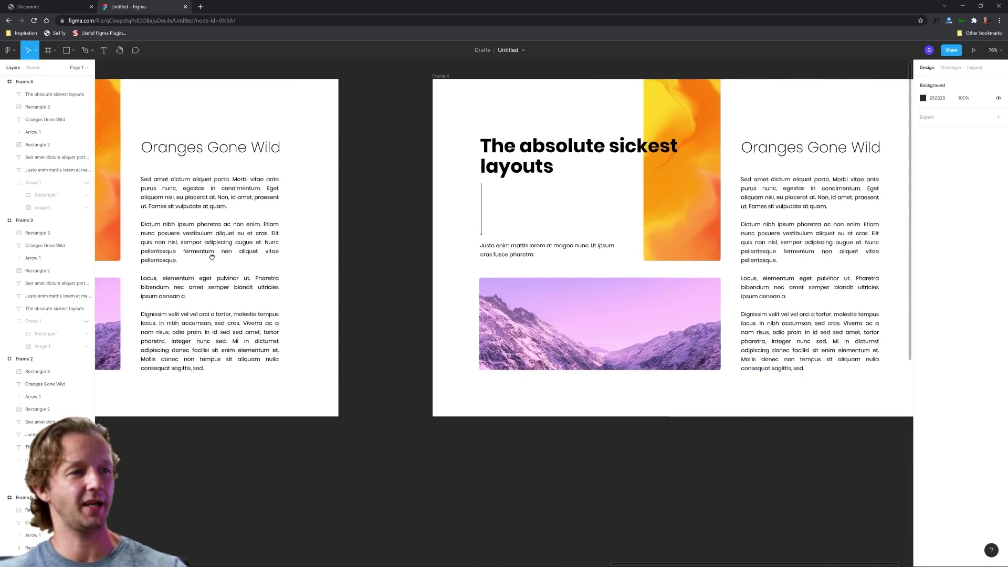
scroll(388, 270, right, 2)
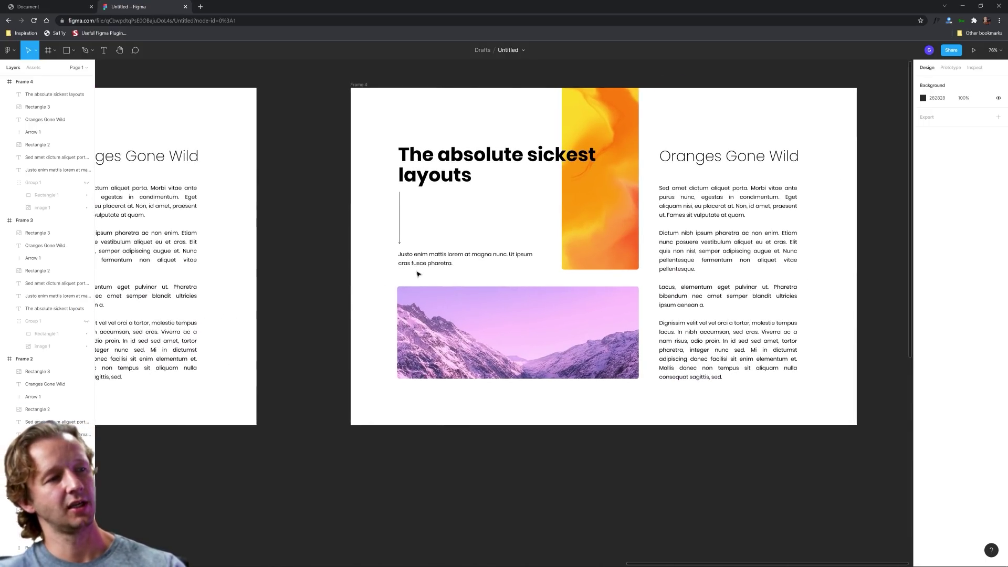
scroll(352, 347, down, 5)
scroll(292, 412, left, 10)
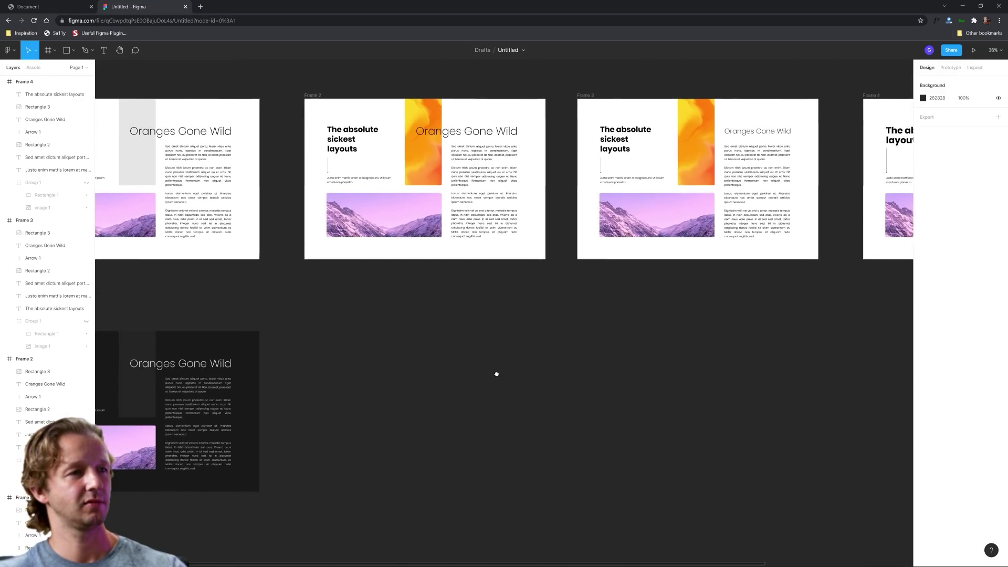
scroll(527, 371, right, 1)
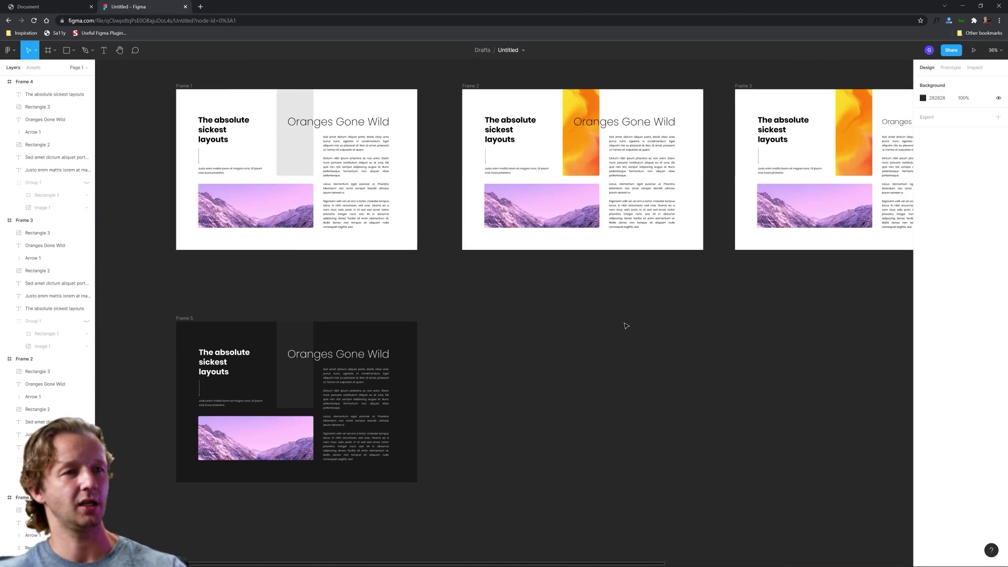